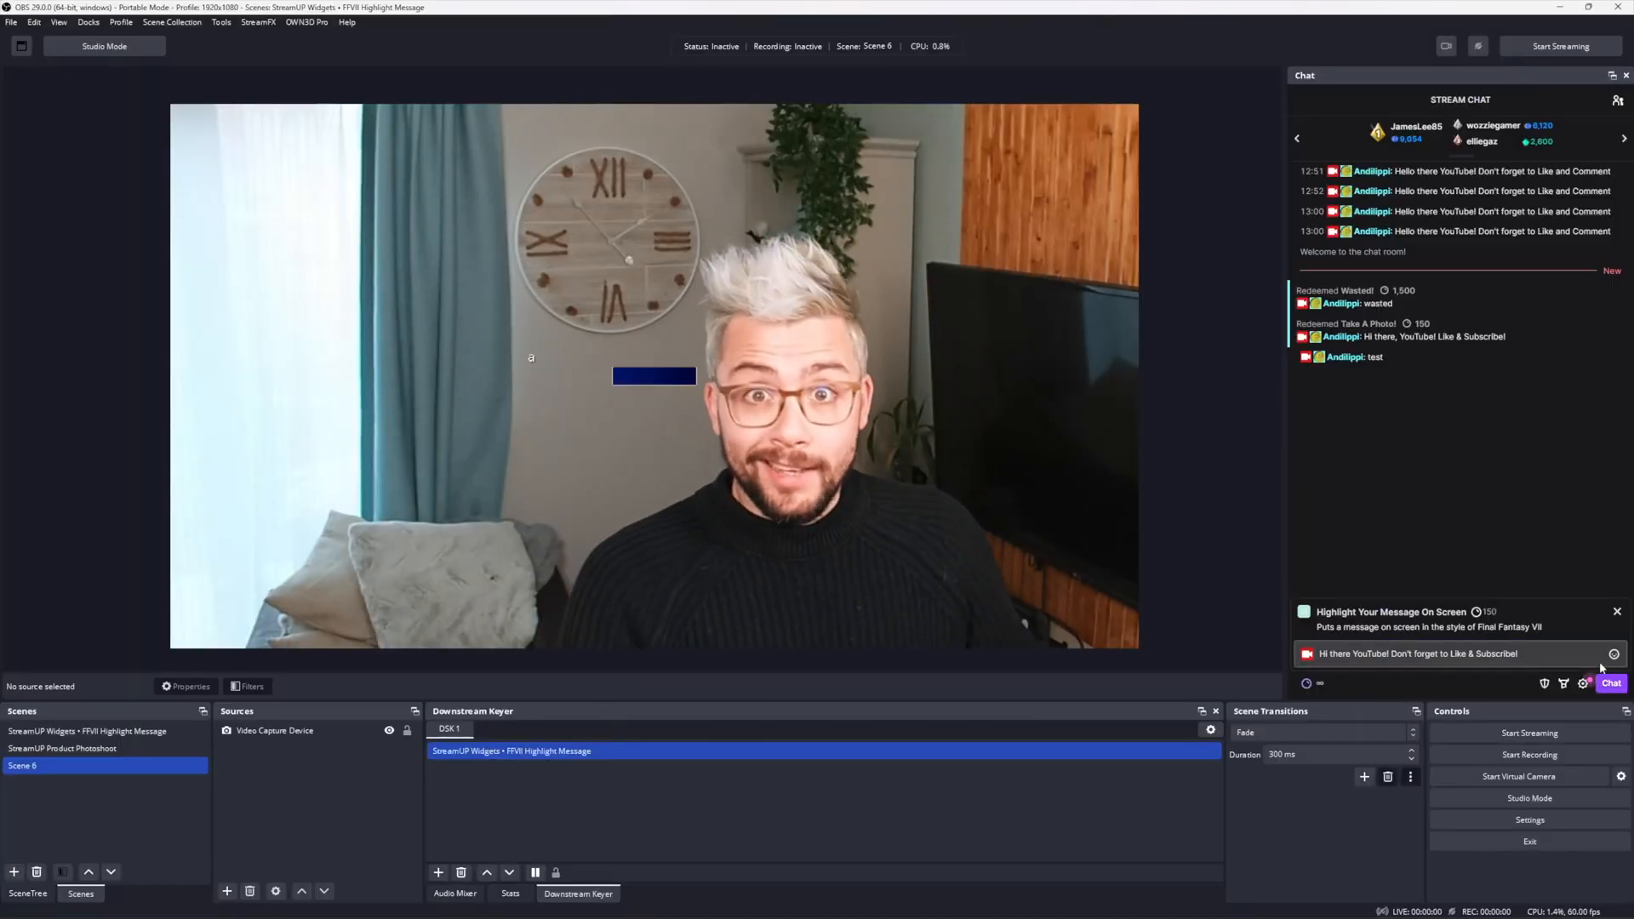
Submit the Highlight Your Message On Screen redeem with the YouTube reminder message to chat.
key(Return)
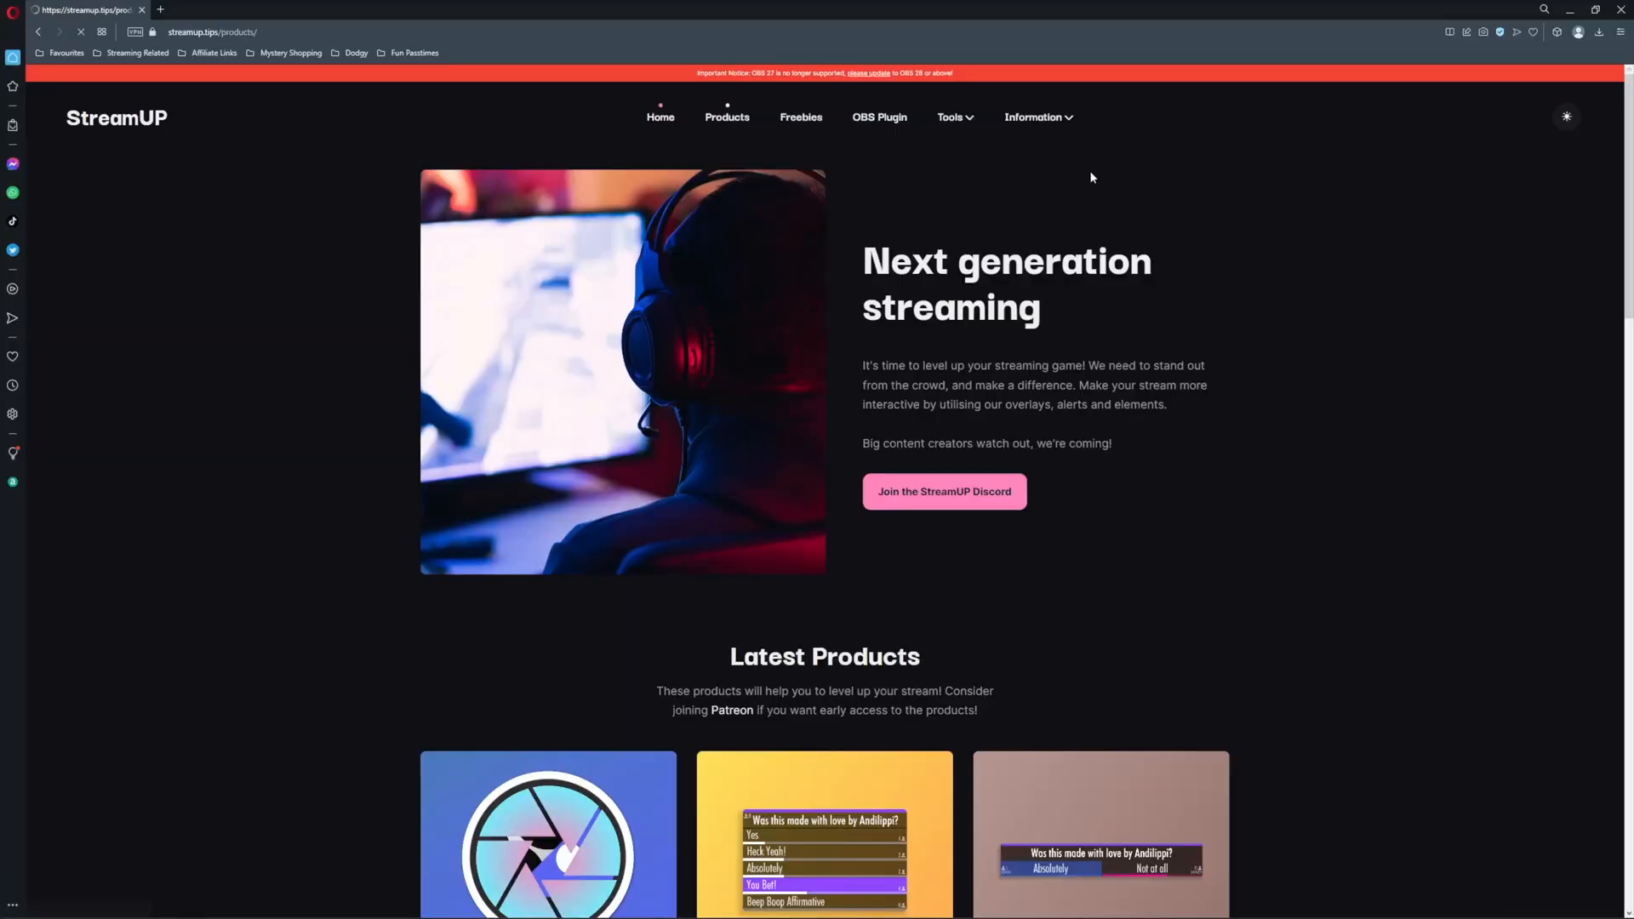
drag(1629, 119, 1617, 674)
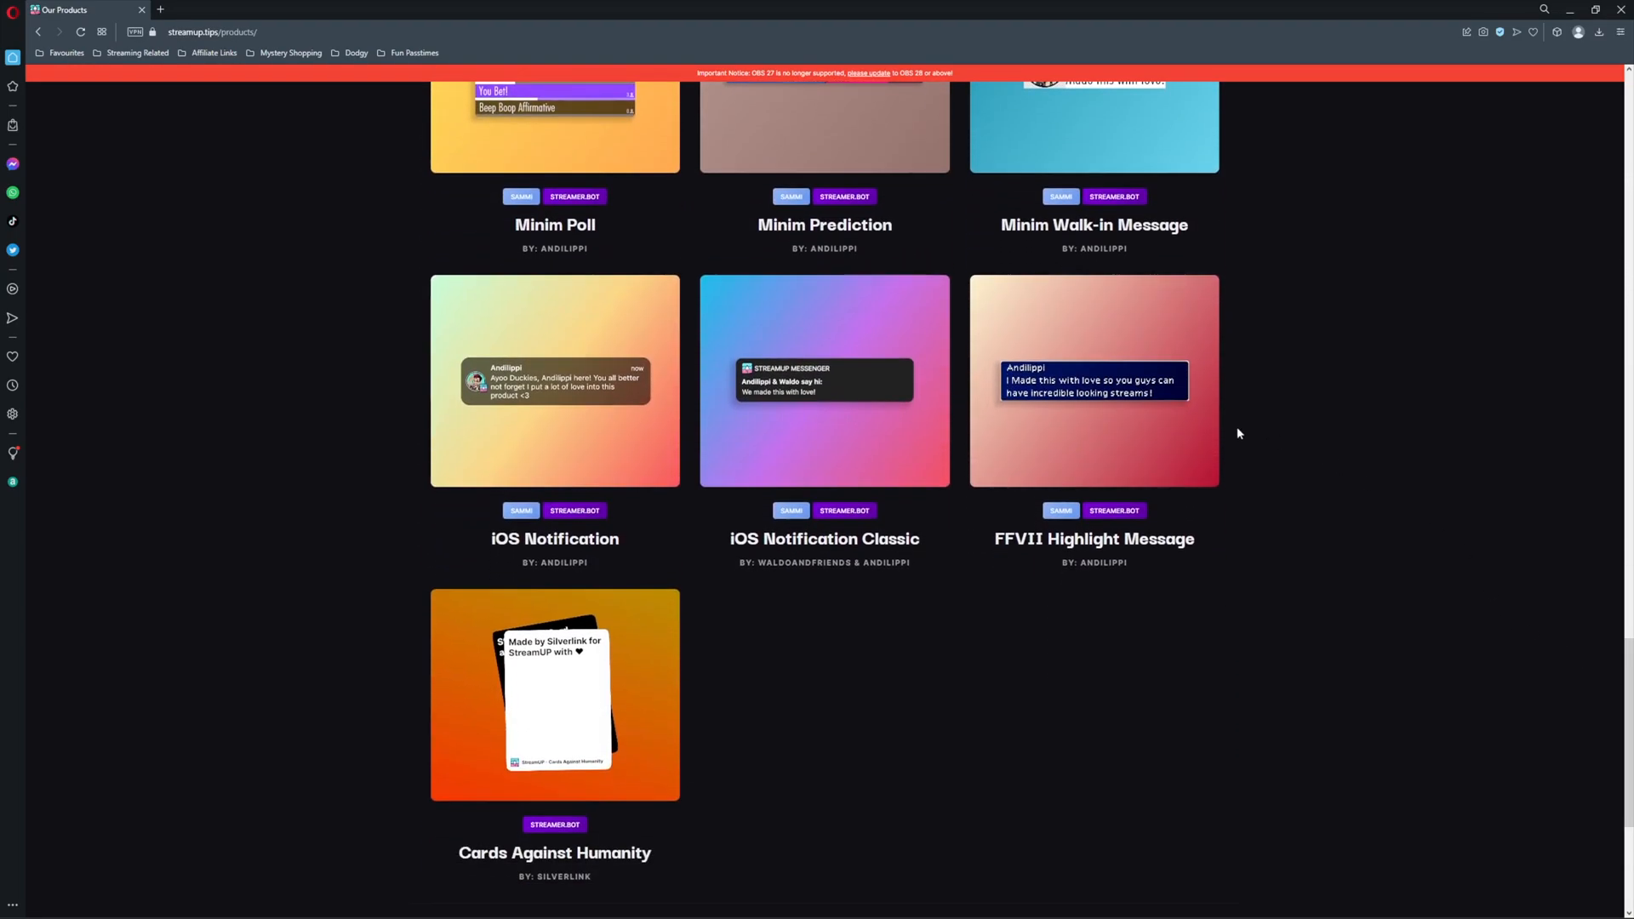
Open the FFVII Highlight Message product card from the StreamUP Products page.
click(1118, 418)
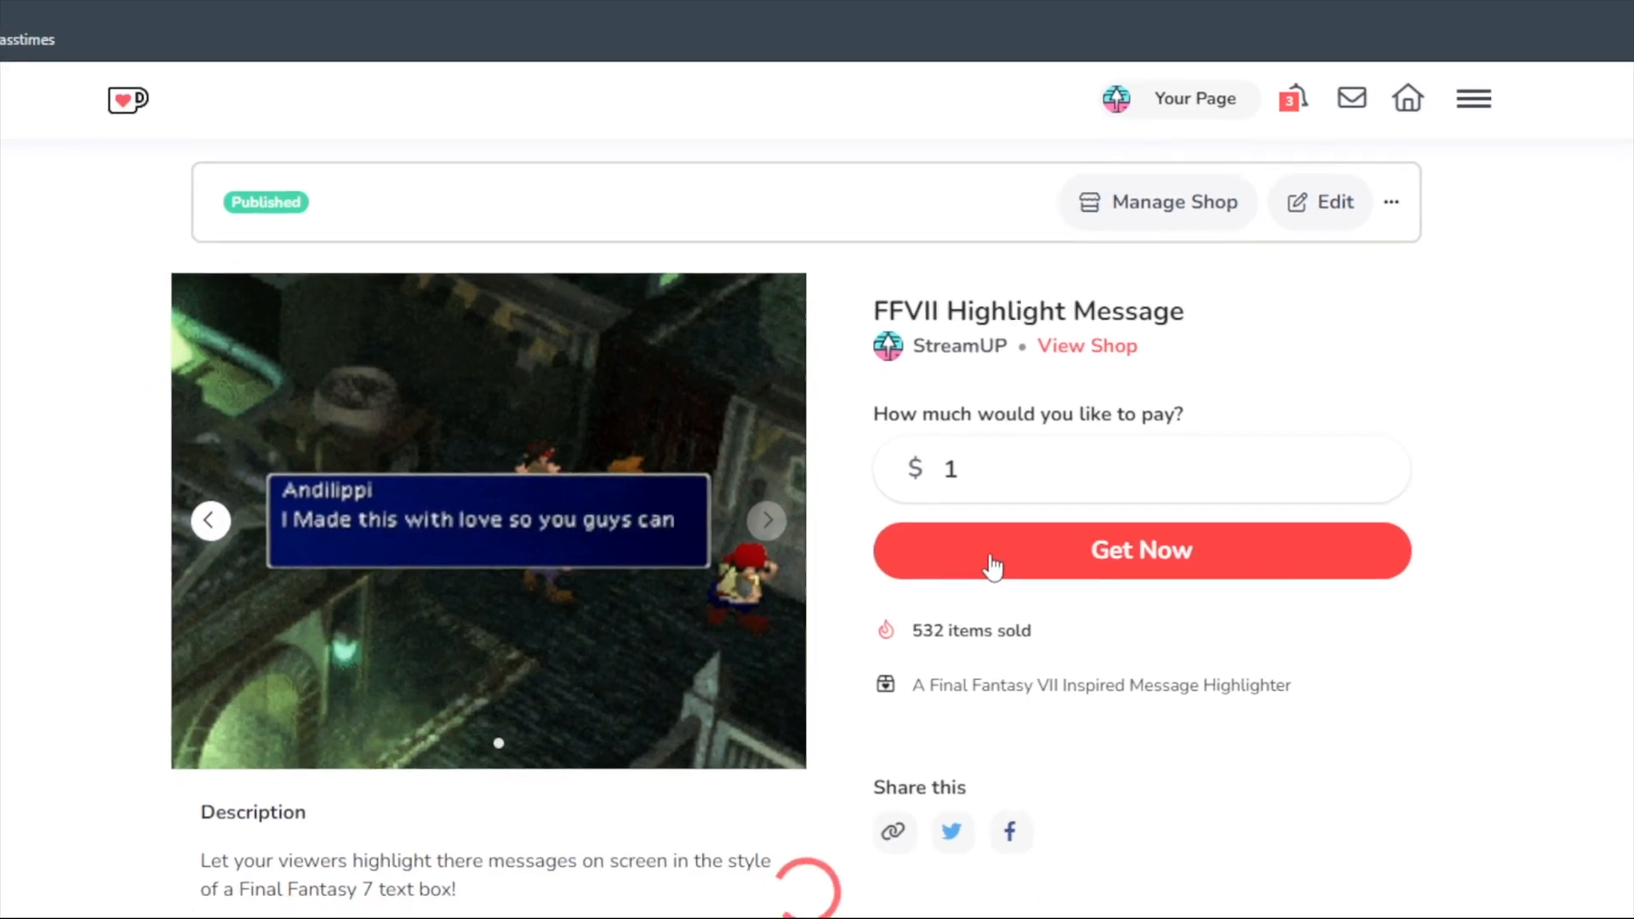
Get the FFVII Highlight Message widget via Get Now, reaching the Ko-fi checkout.
click(995, 574)
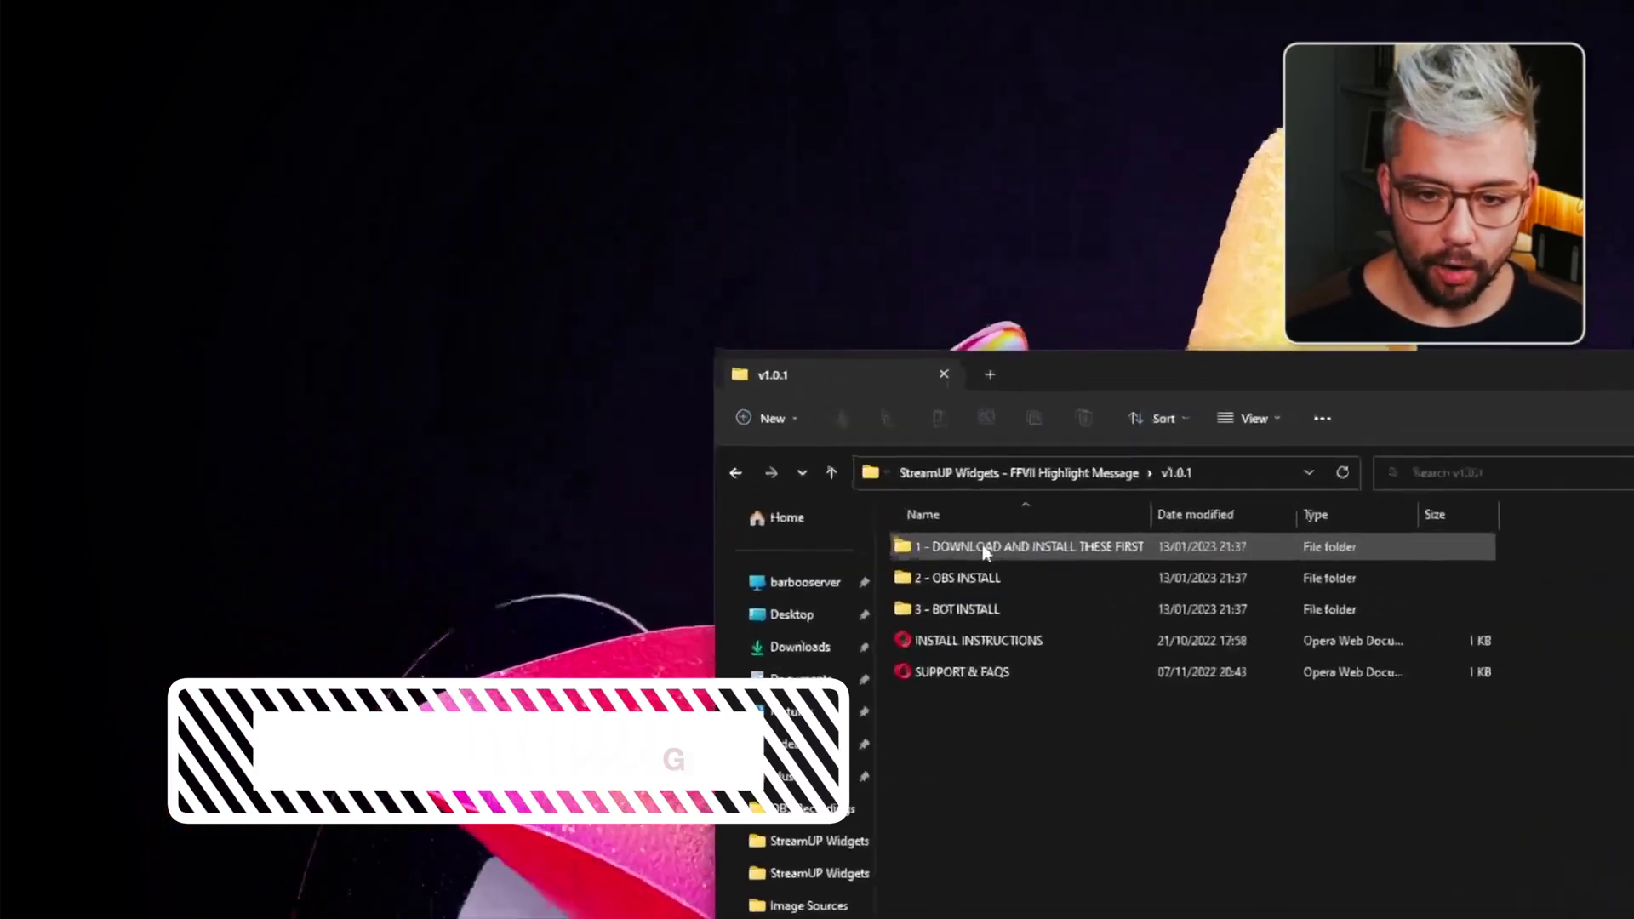
Follow the FFVII Font (Reactor7) link in the install-first folder and download the font from dafont.
double_click(983, 550)
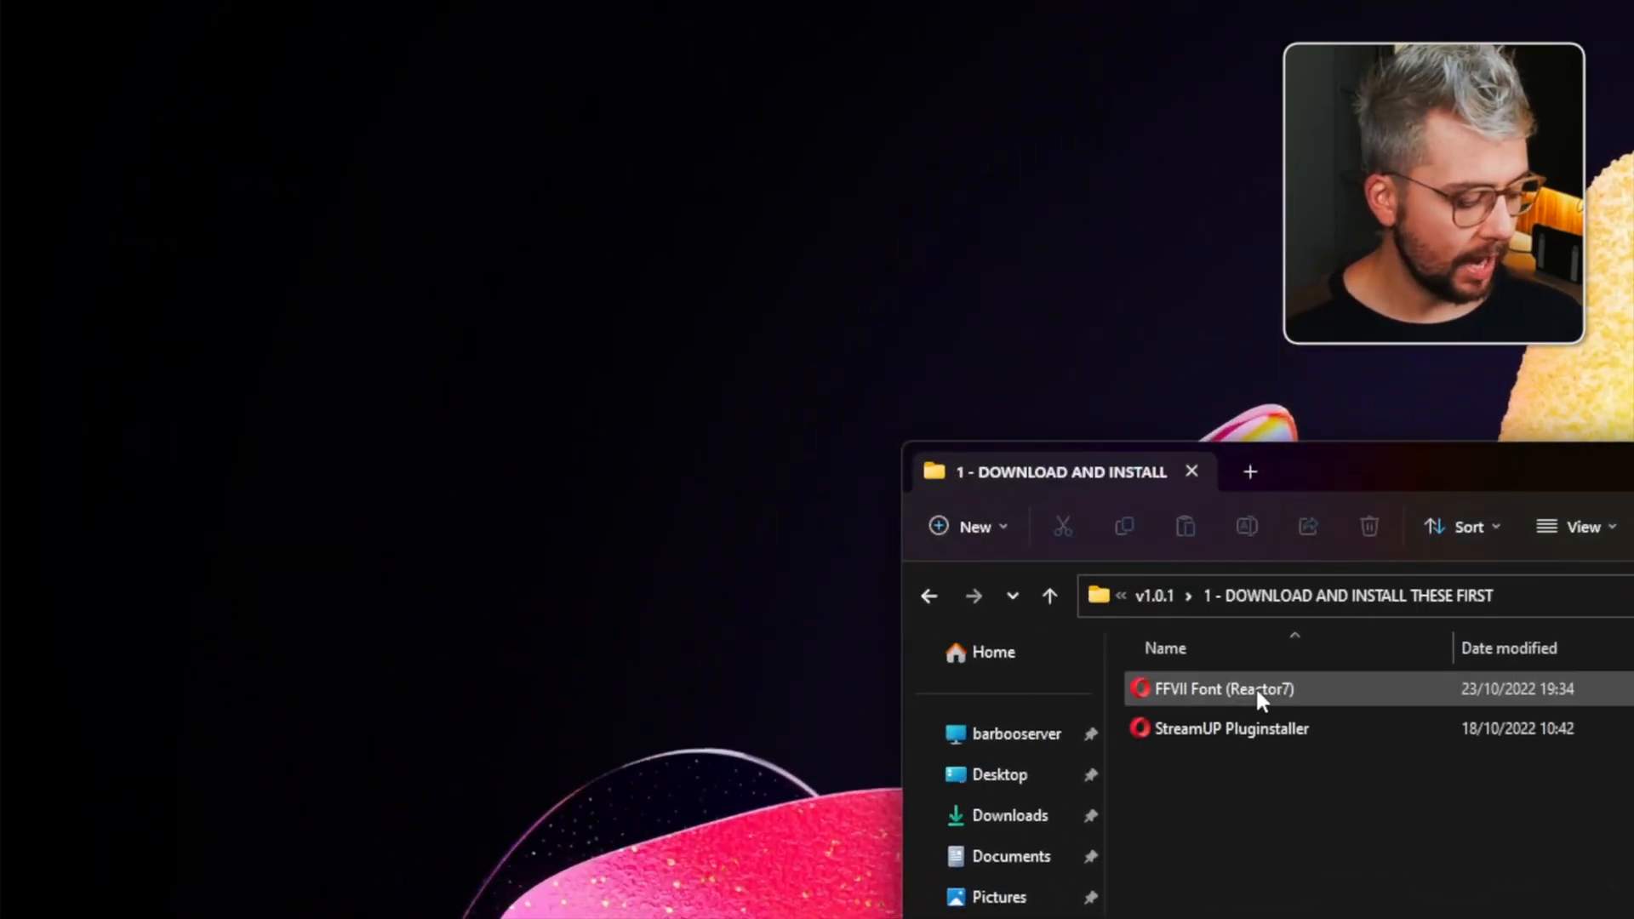
double_click(1255, 686)
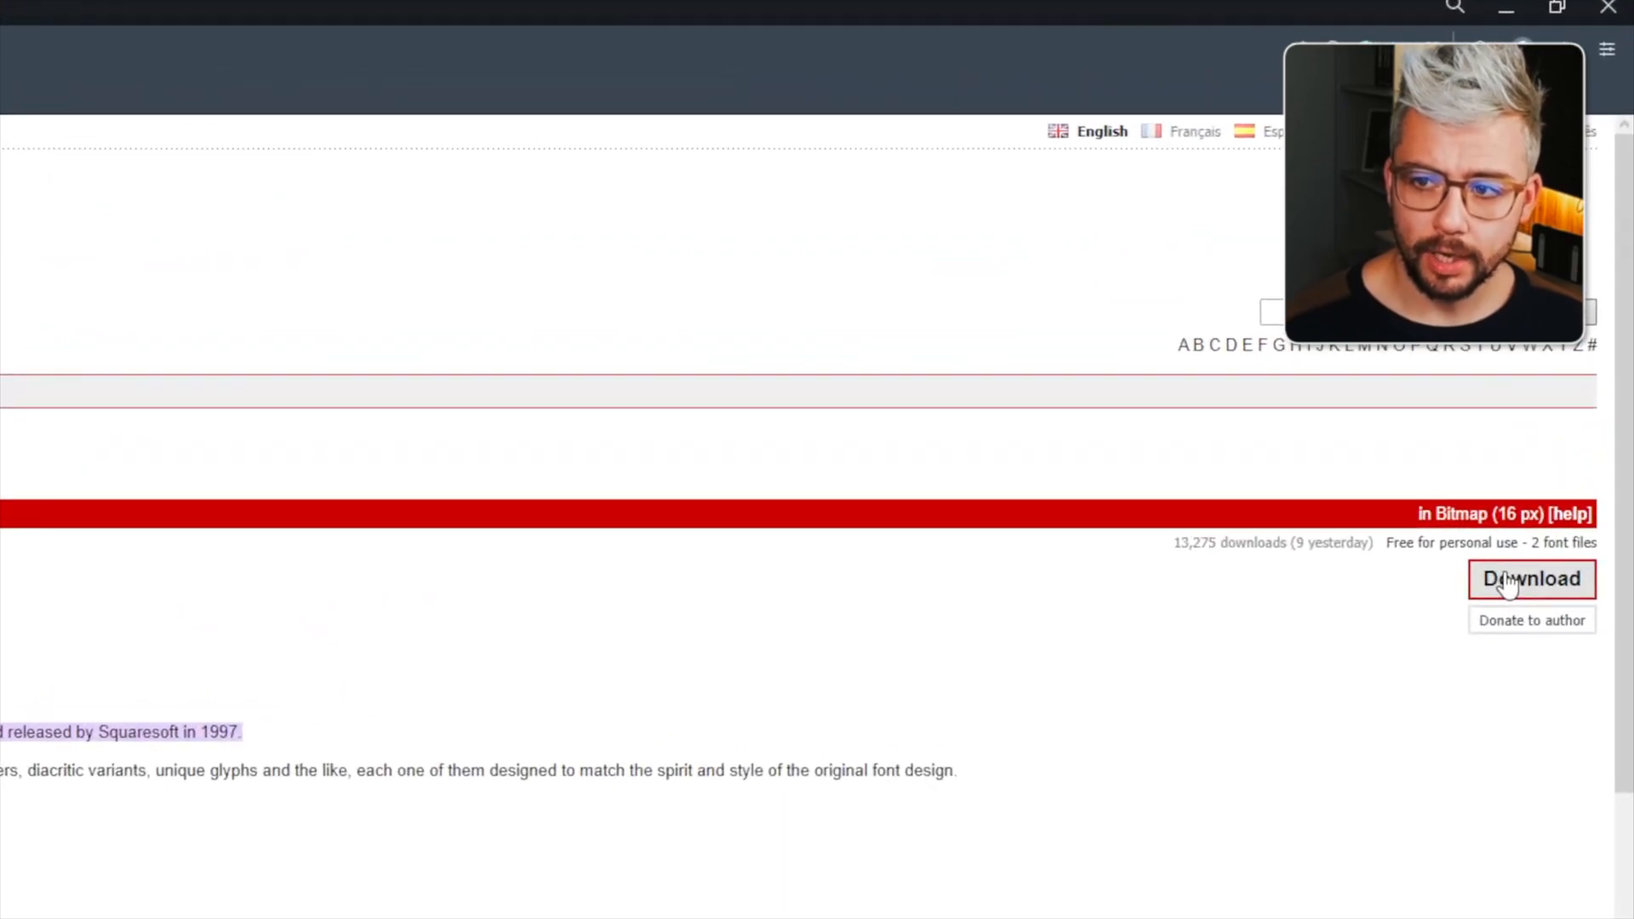
click(1504, 582)
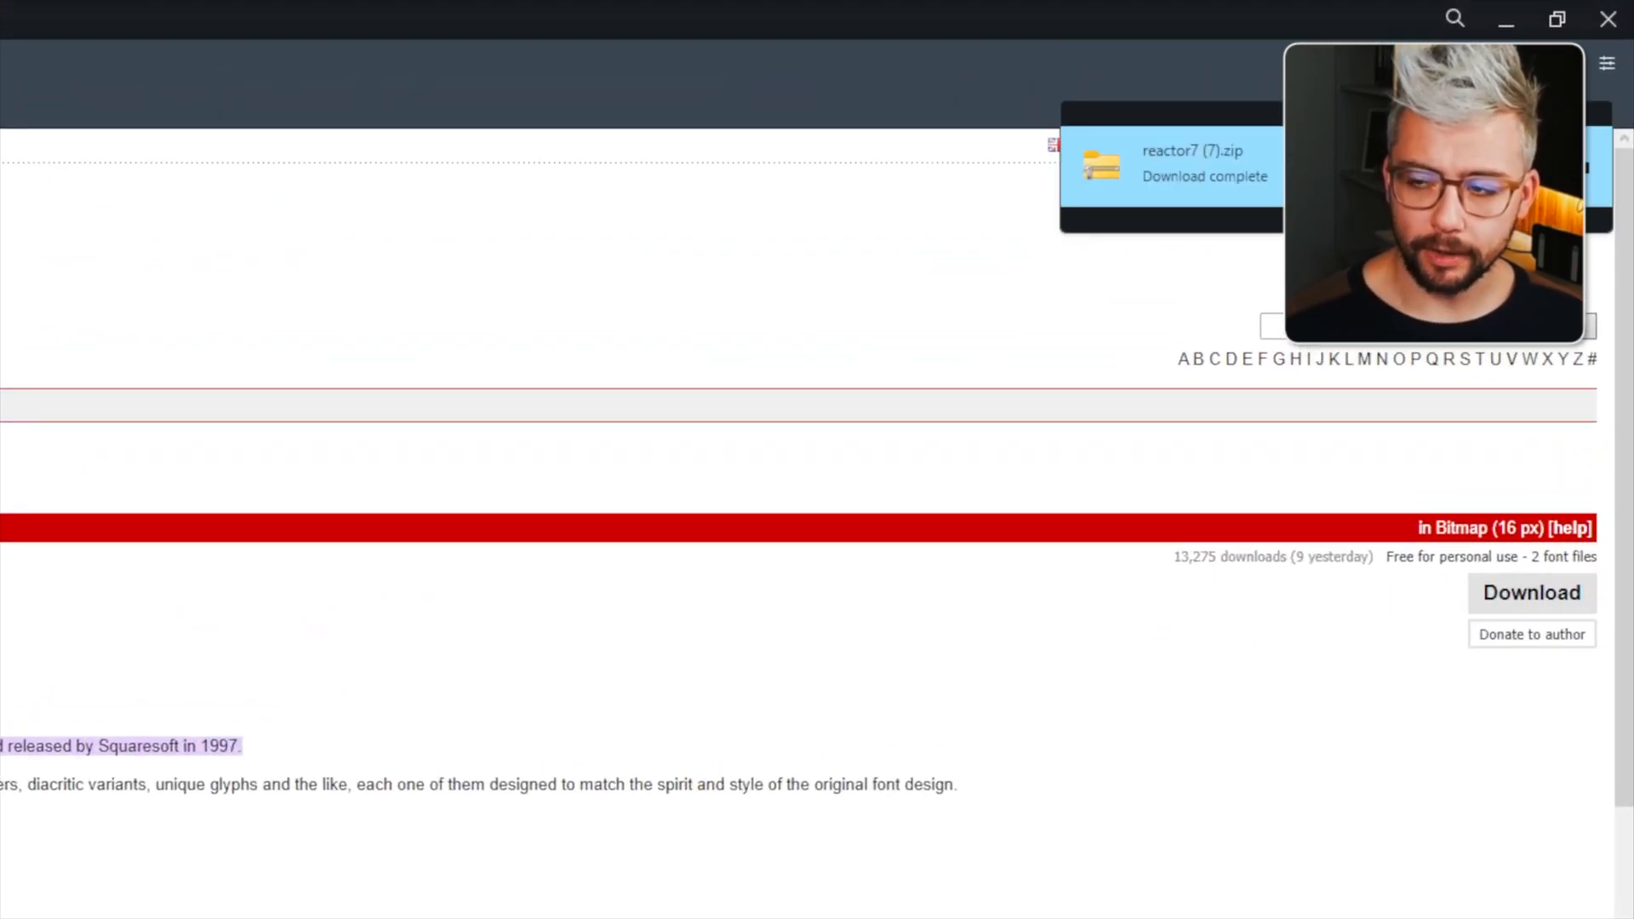
Browse the downloaded Reactor7 archive, selecting the OpenType font file, then close it.
click(1187, 163)
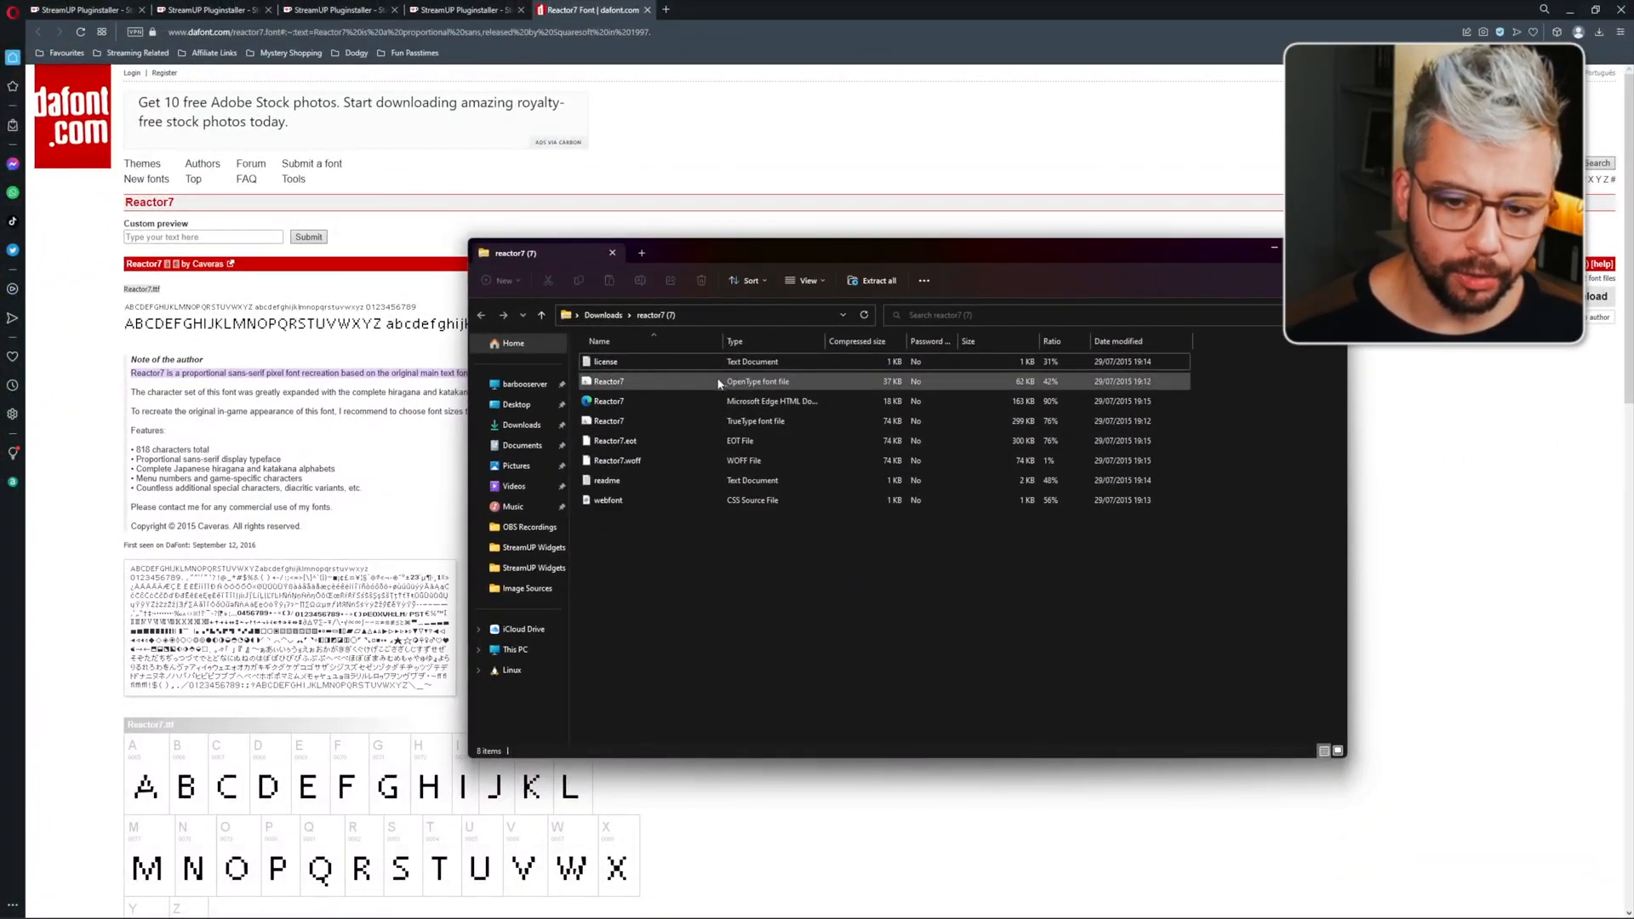
click(644, 385)
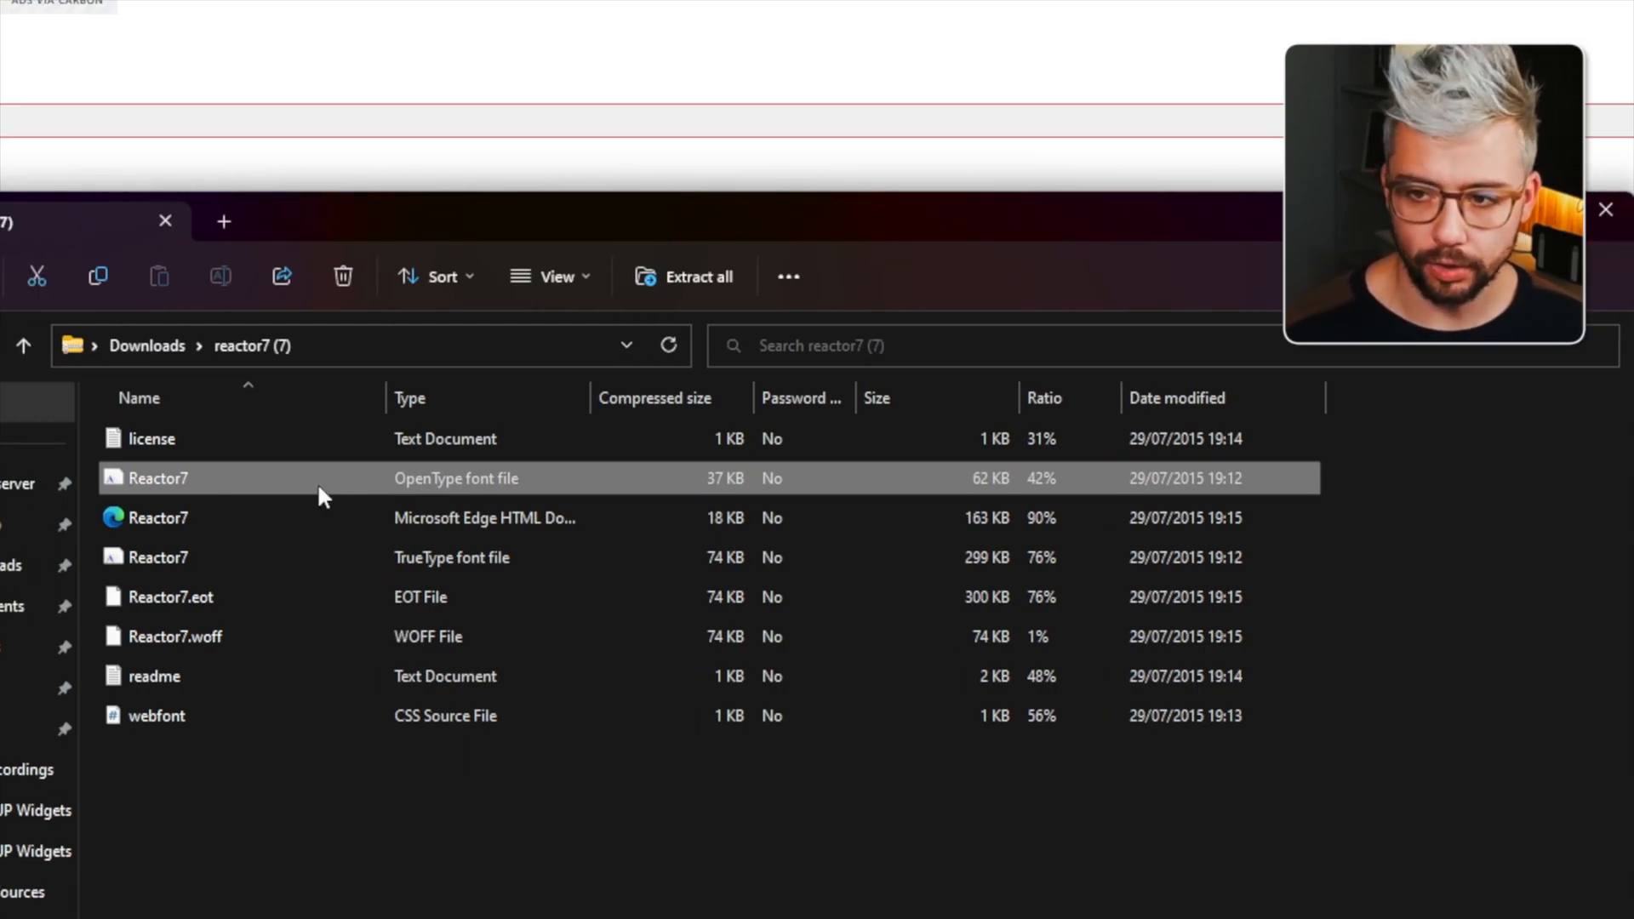
click(1485, 209)
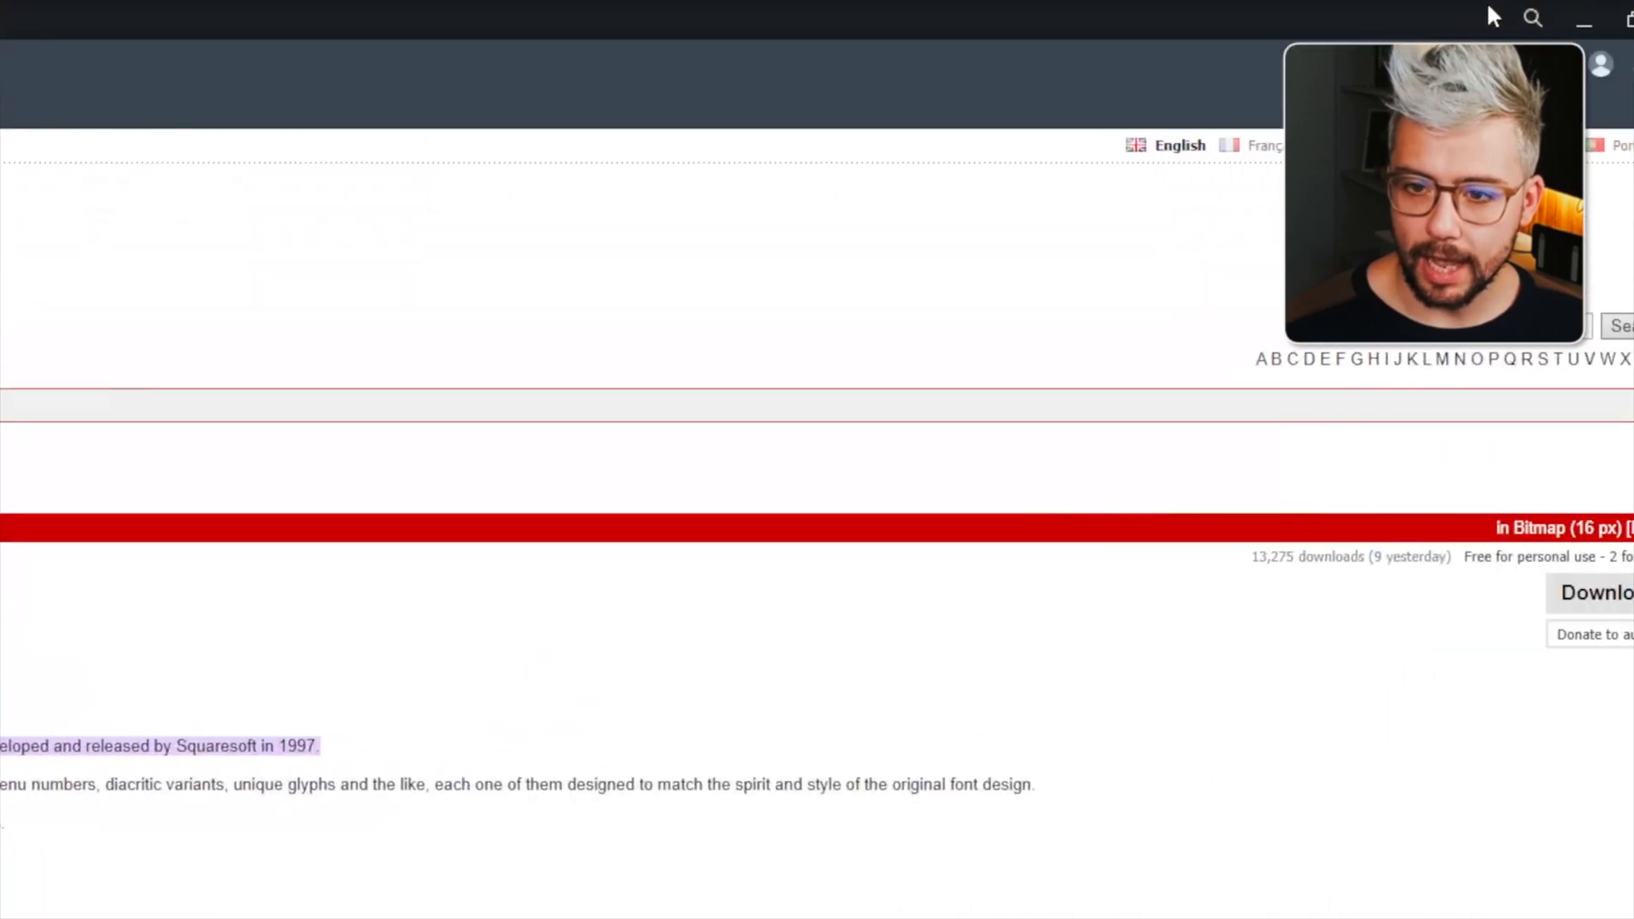
Follow the StreamUP Pluginstaller link from the install folder to its download page.
click(1511, 24)
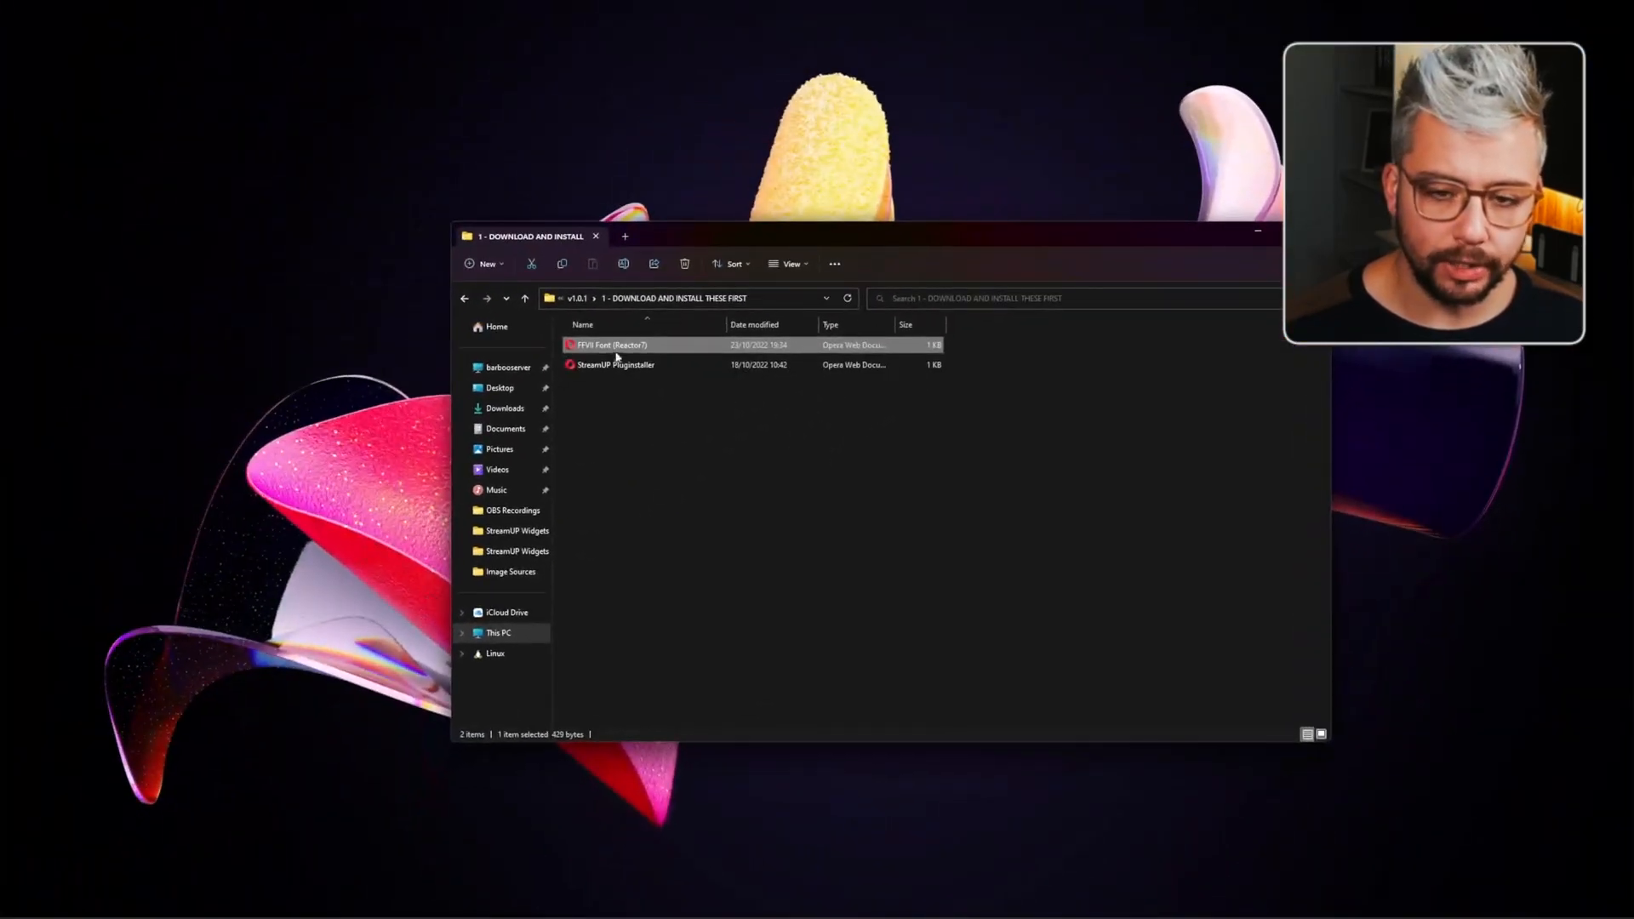
double_click(612, 369)
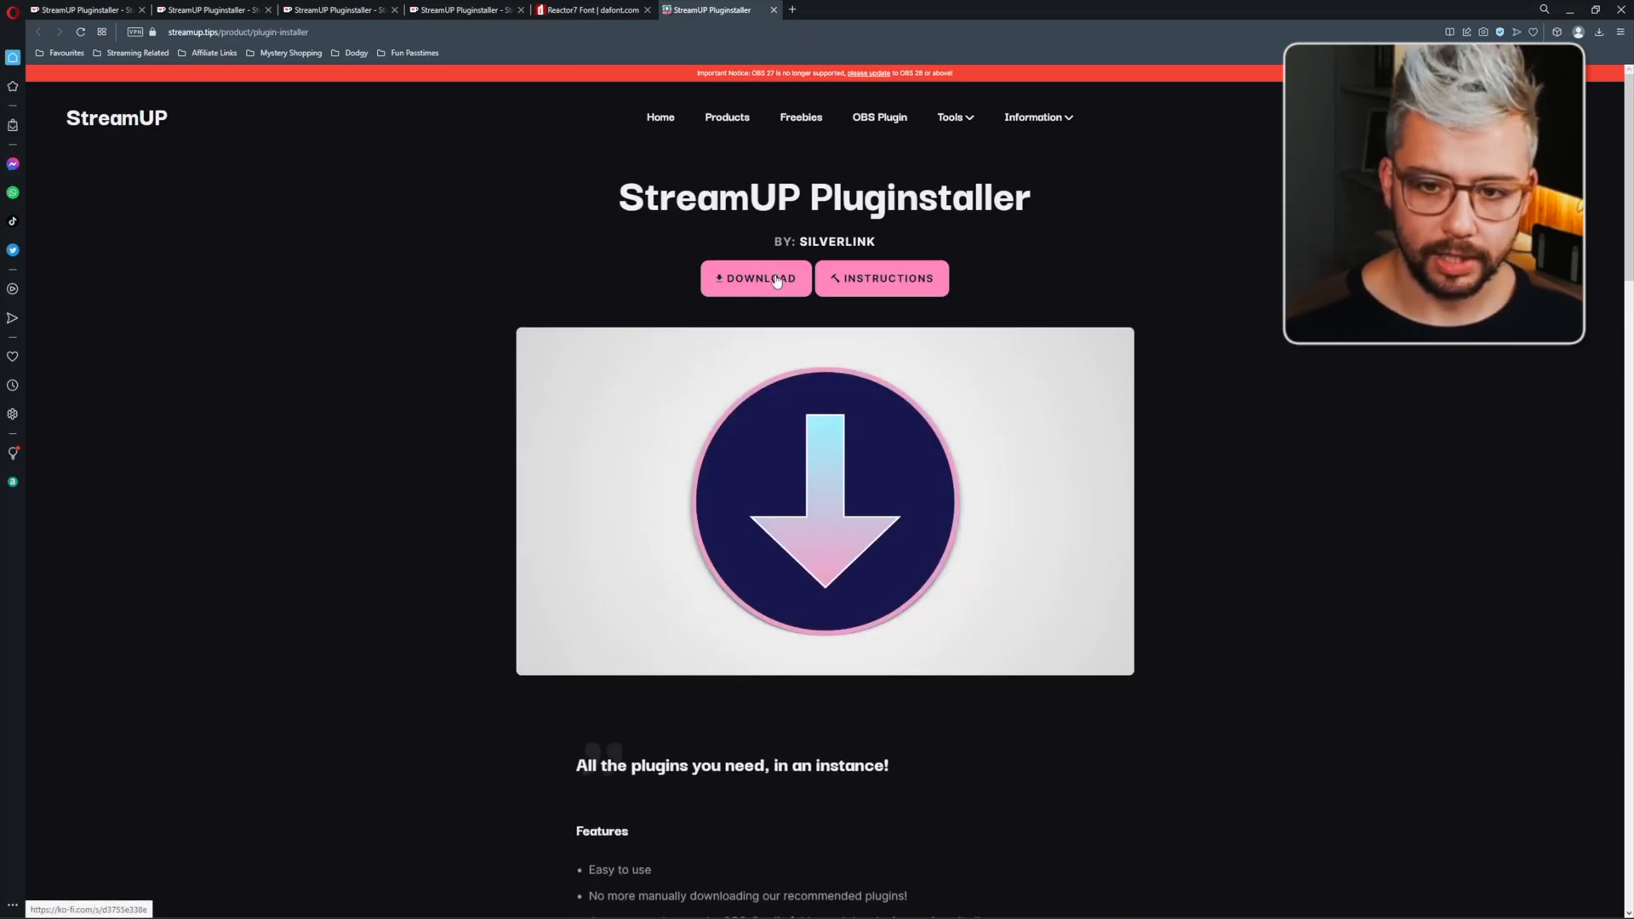
click(778, 280)
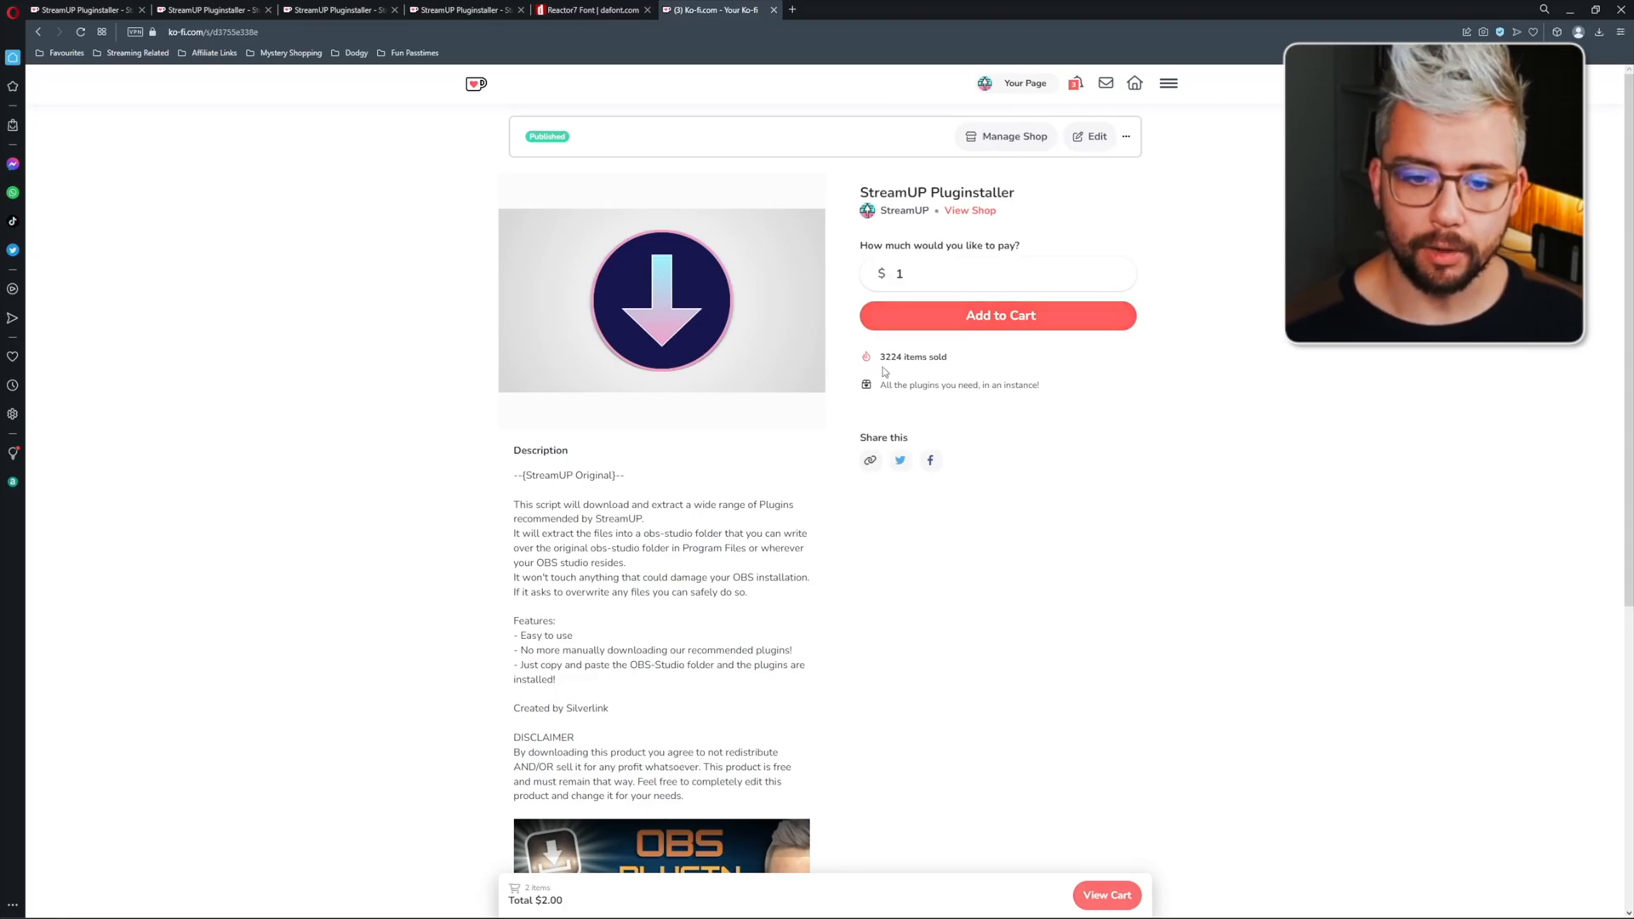
scroll(883, 372, down, 3)
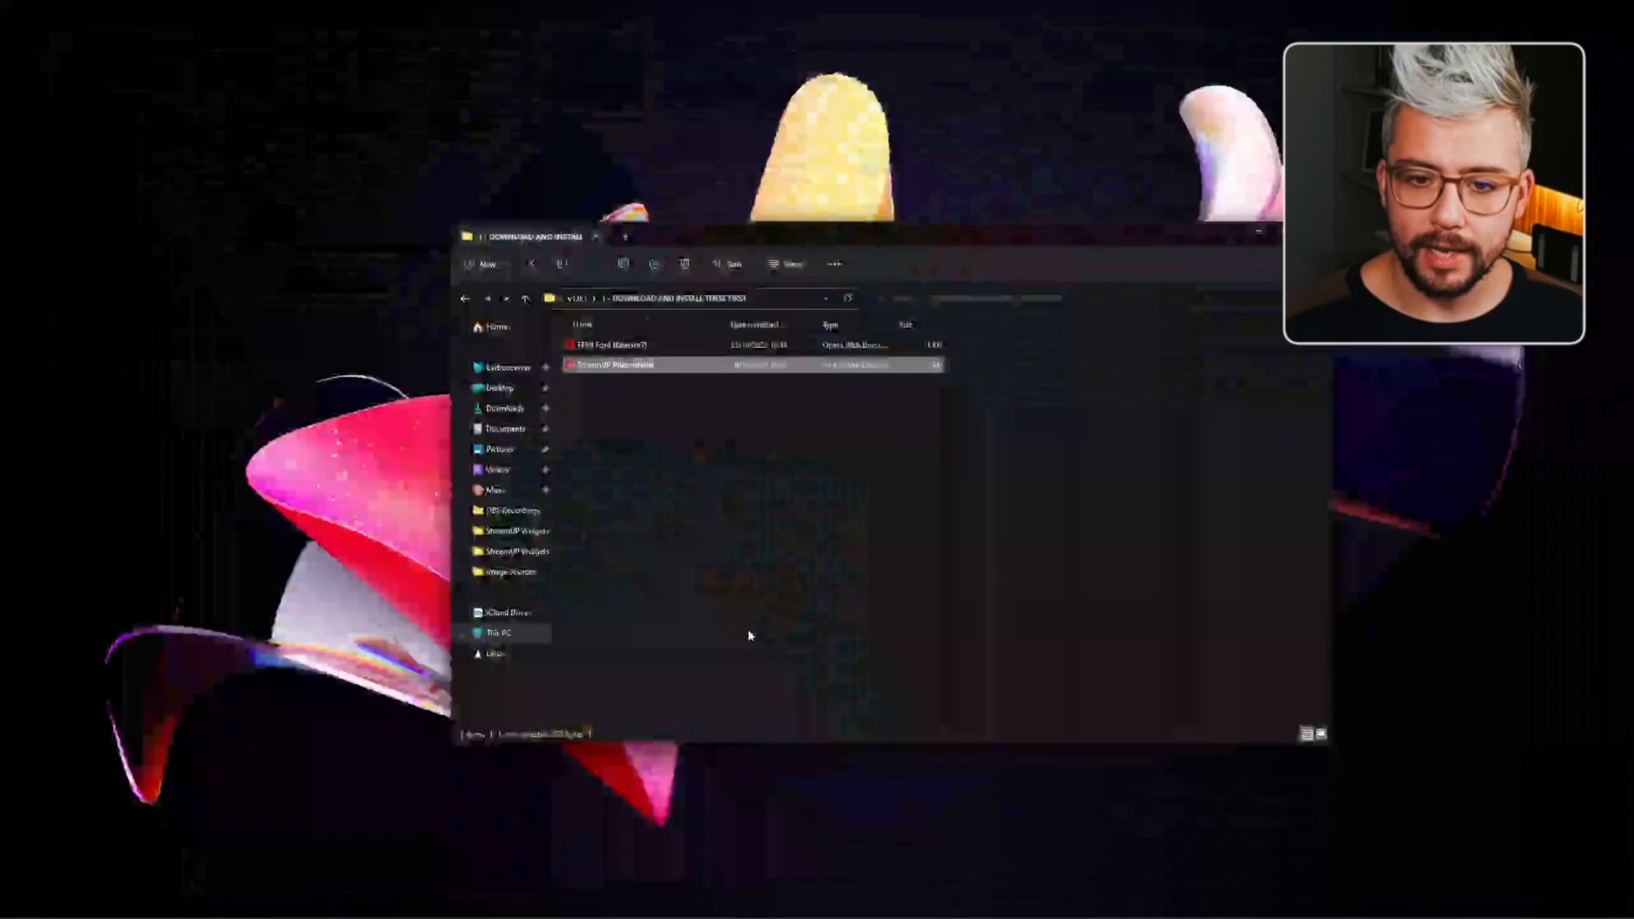
Start a StreamUP file import and browse to Widgets > FFVII Highlight Message > v1.0.1.
click(577, 299)
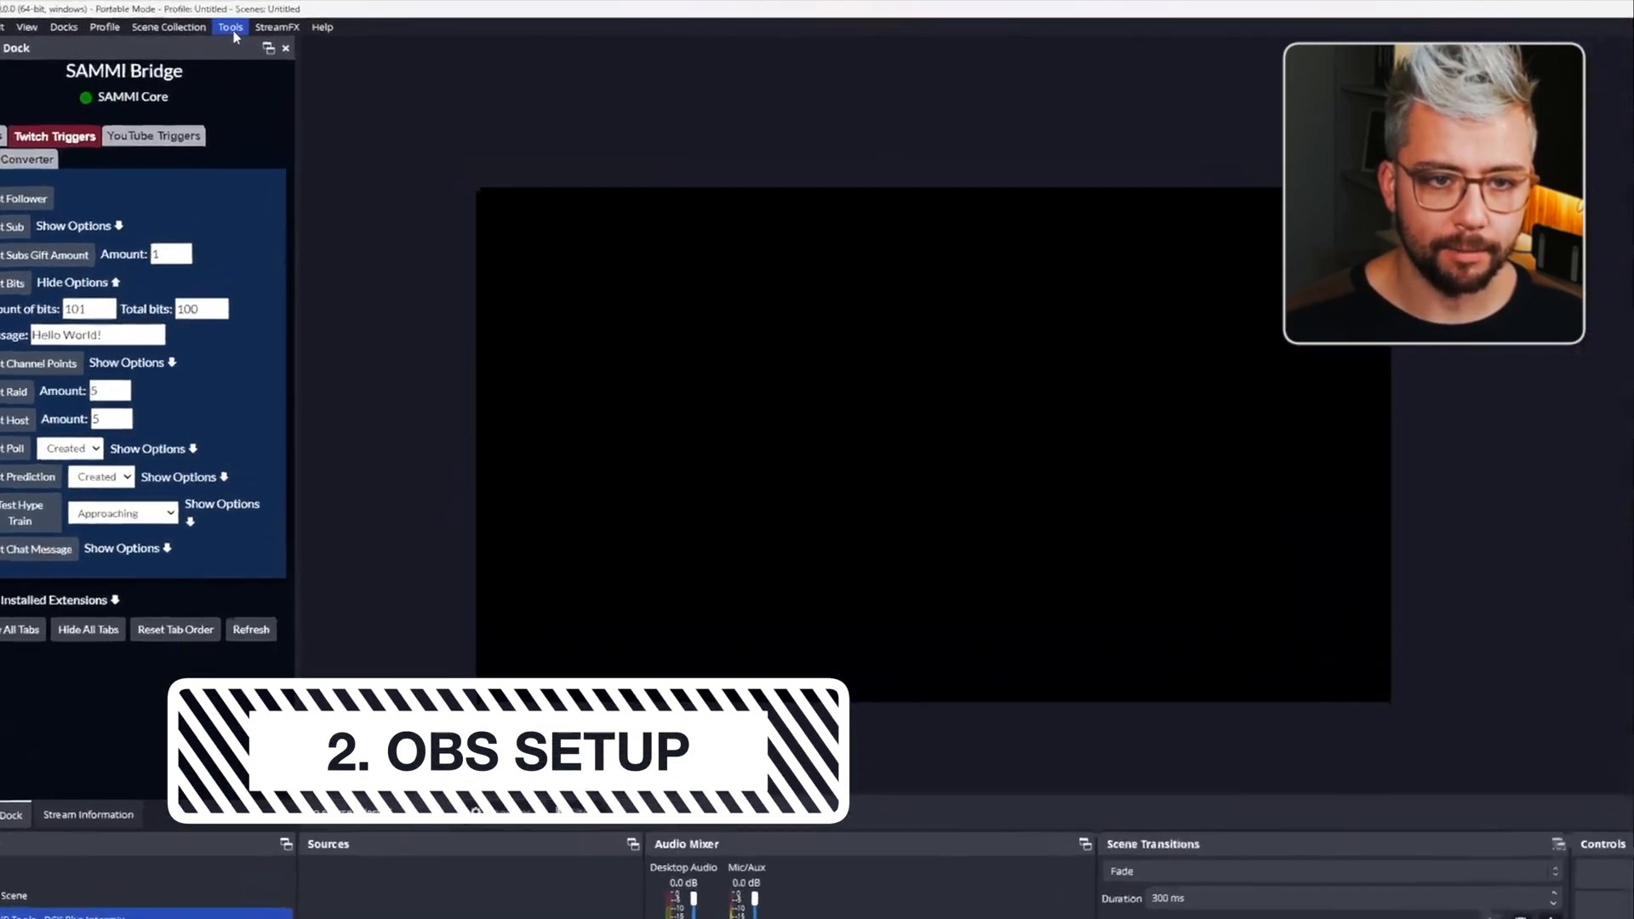
click(234, 36)
click(251, 443)
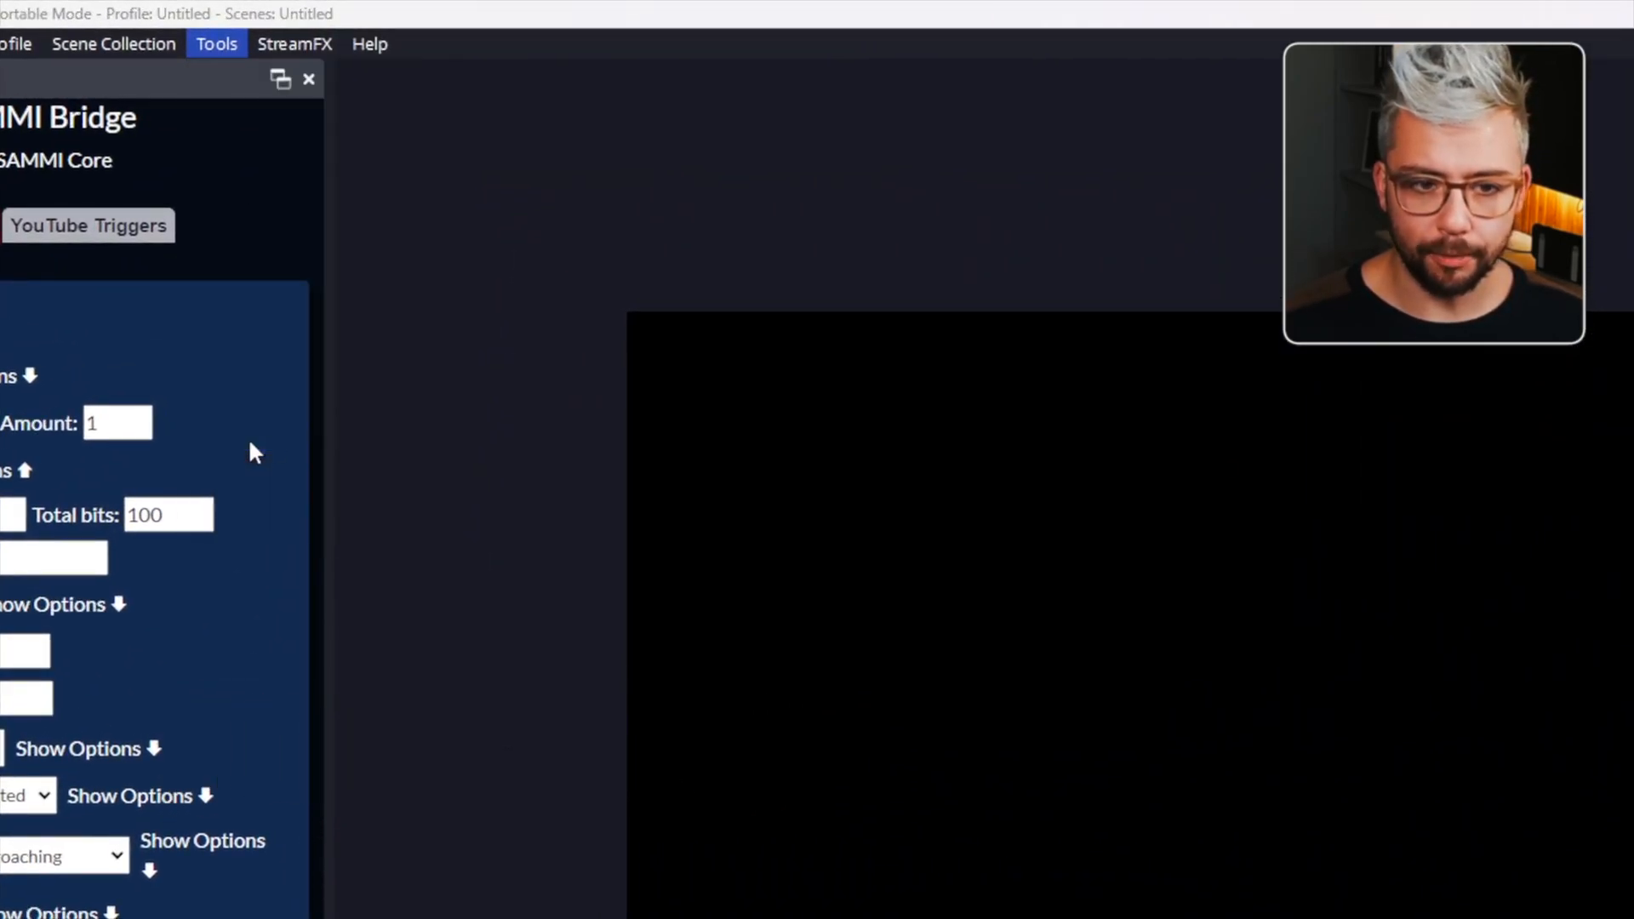
click(334, 104)
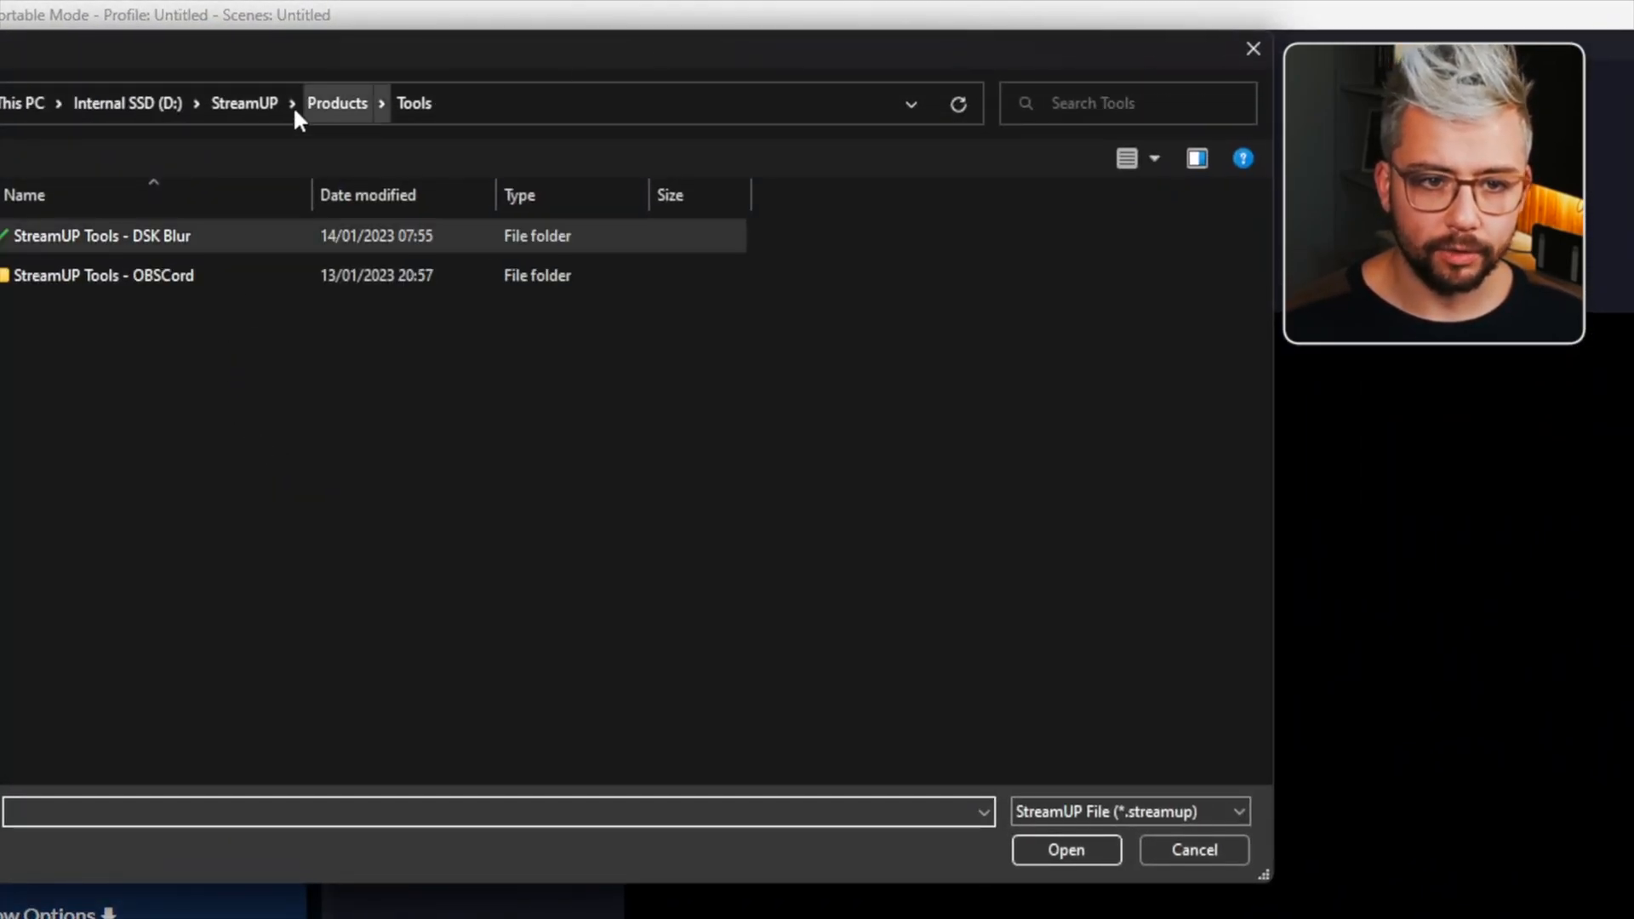
double_click(211, 475)
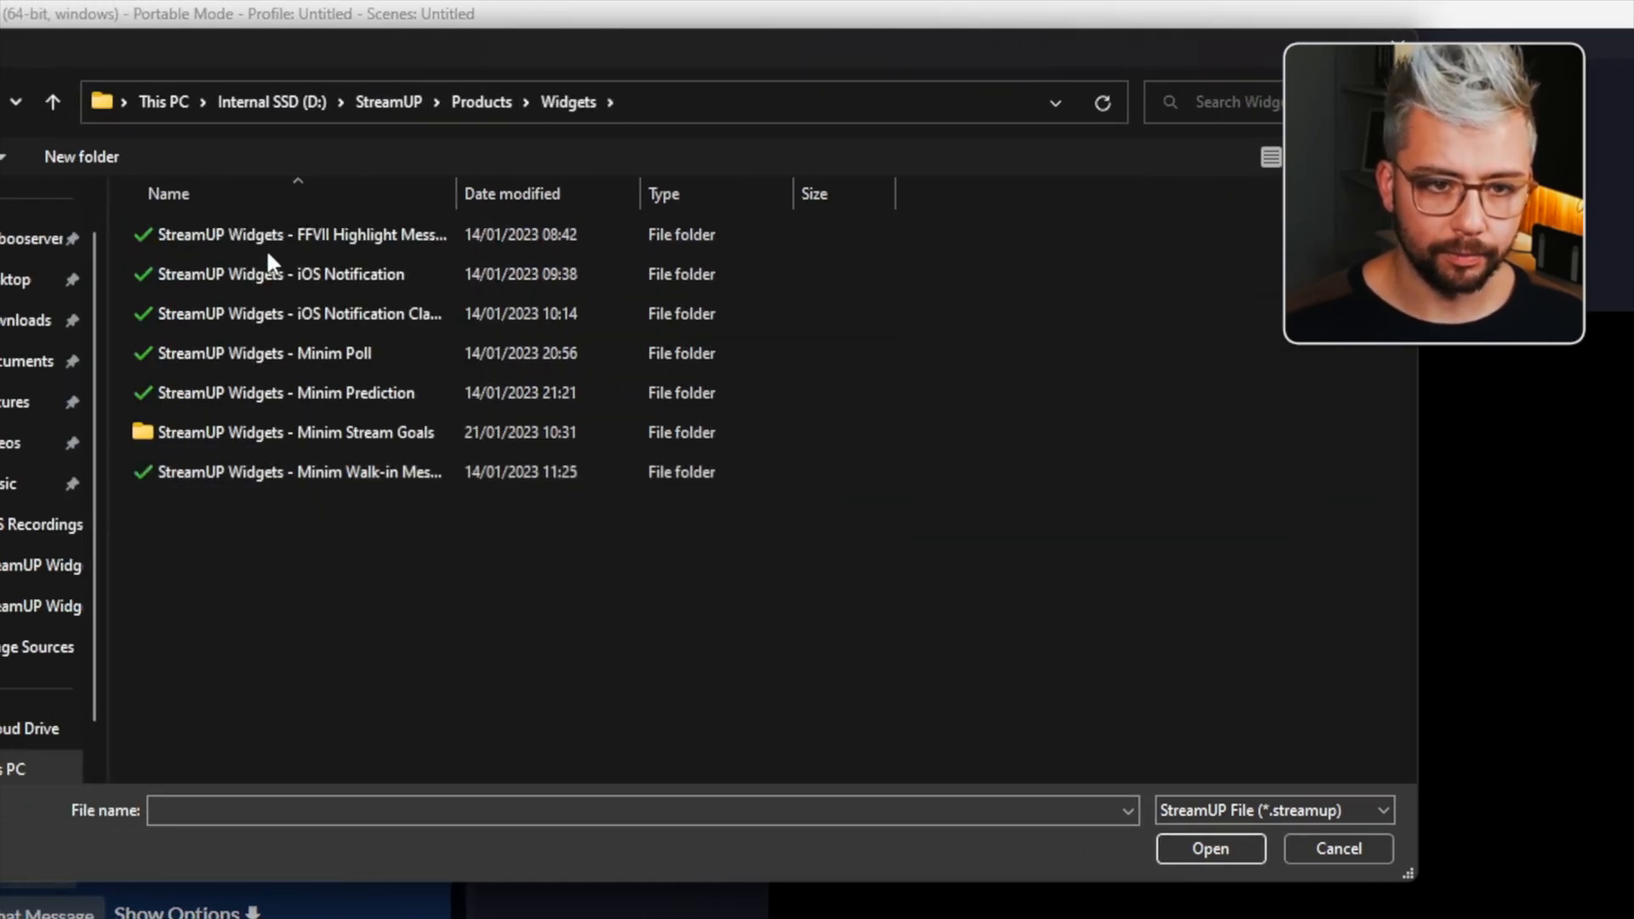
double_click(245, 240)
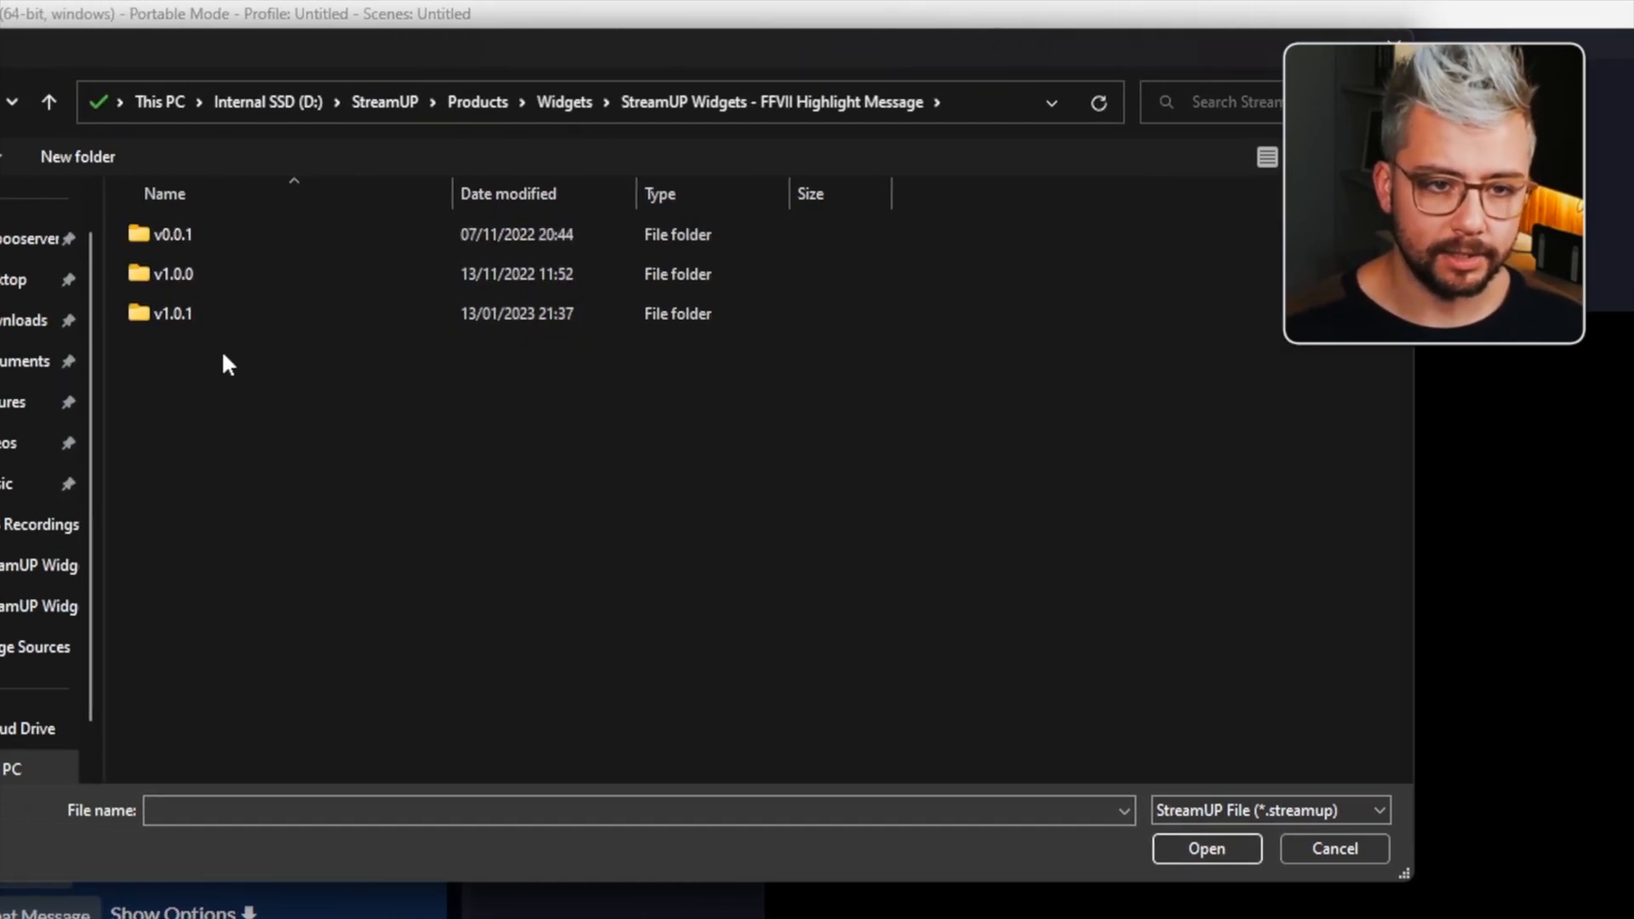
double_click(192, 316)
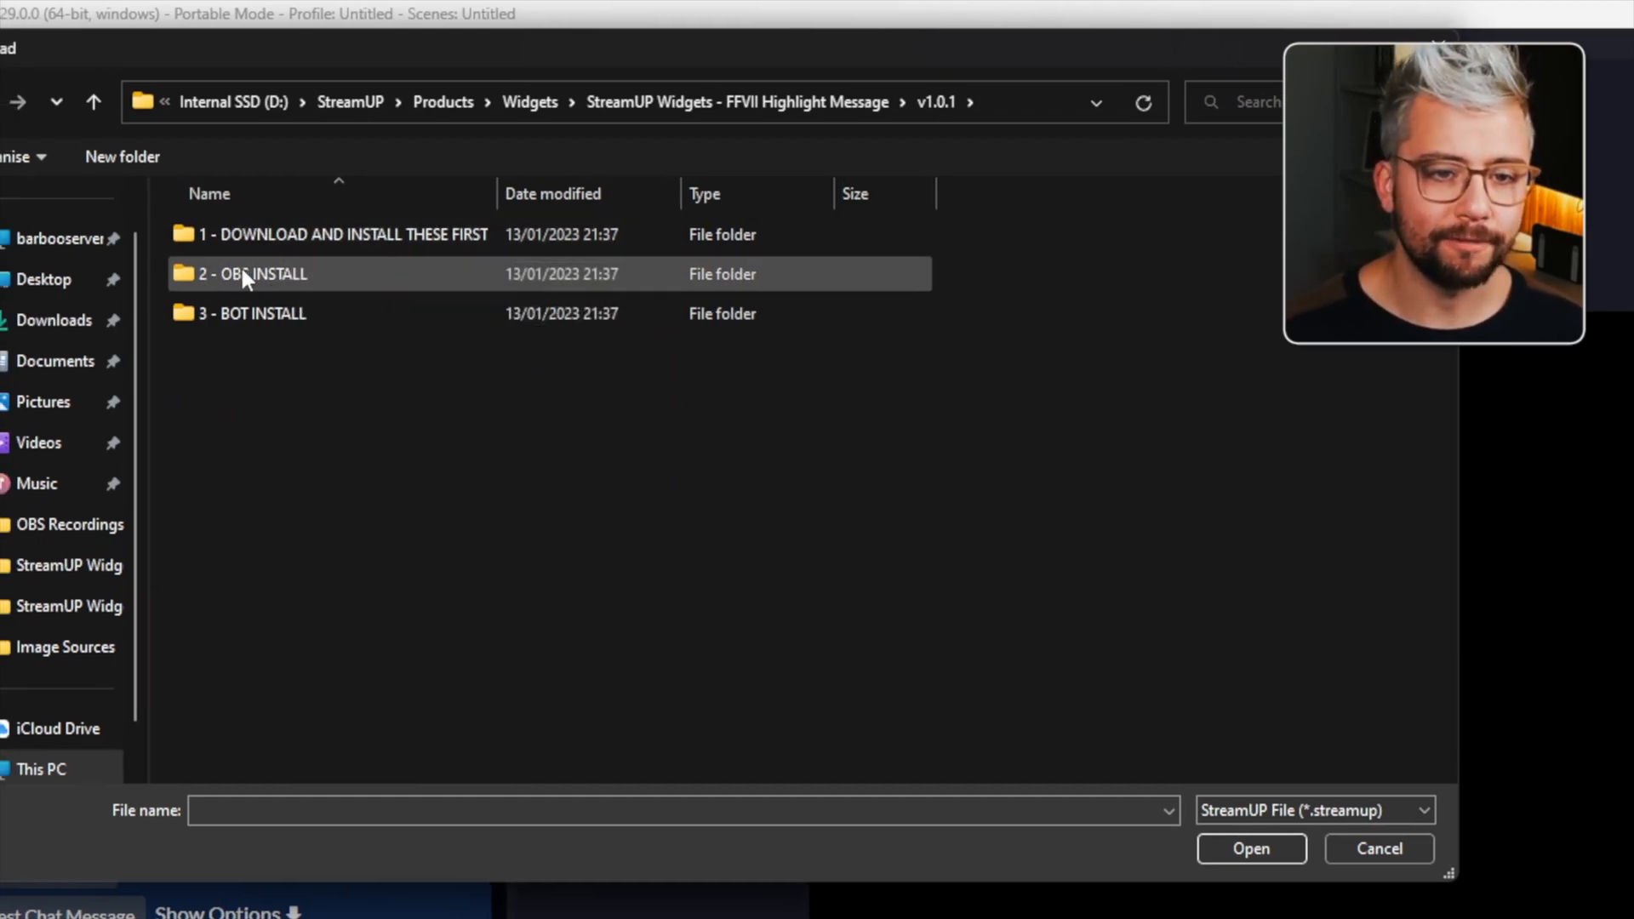
Import the FFVII Highlight Message .StreamUP file from the 2 - OBS INSTALL folder.
double_click(265, 272)
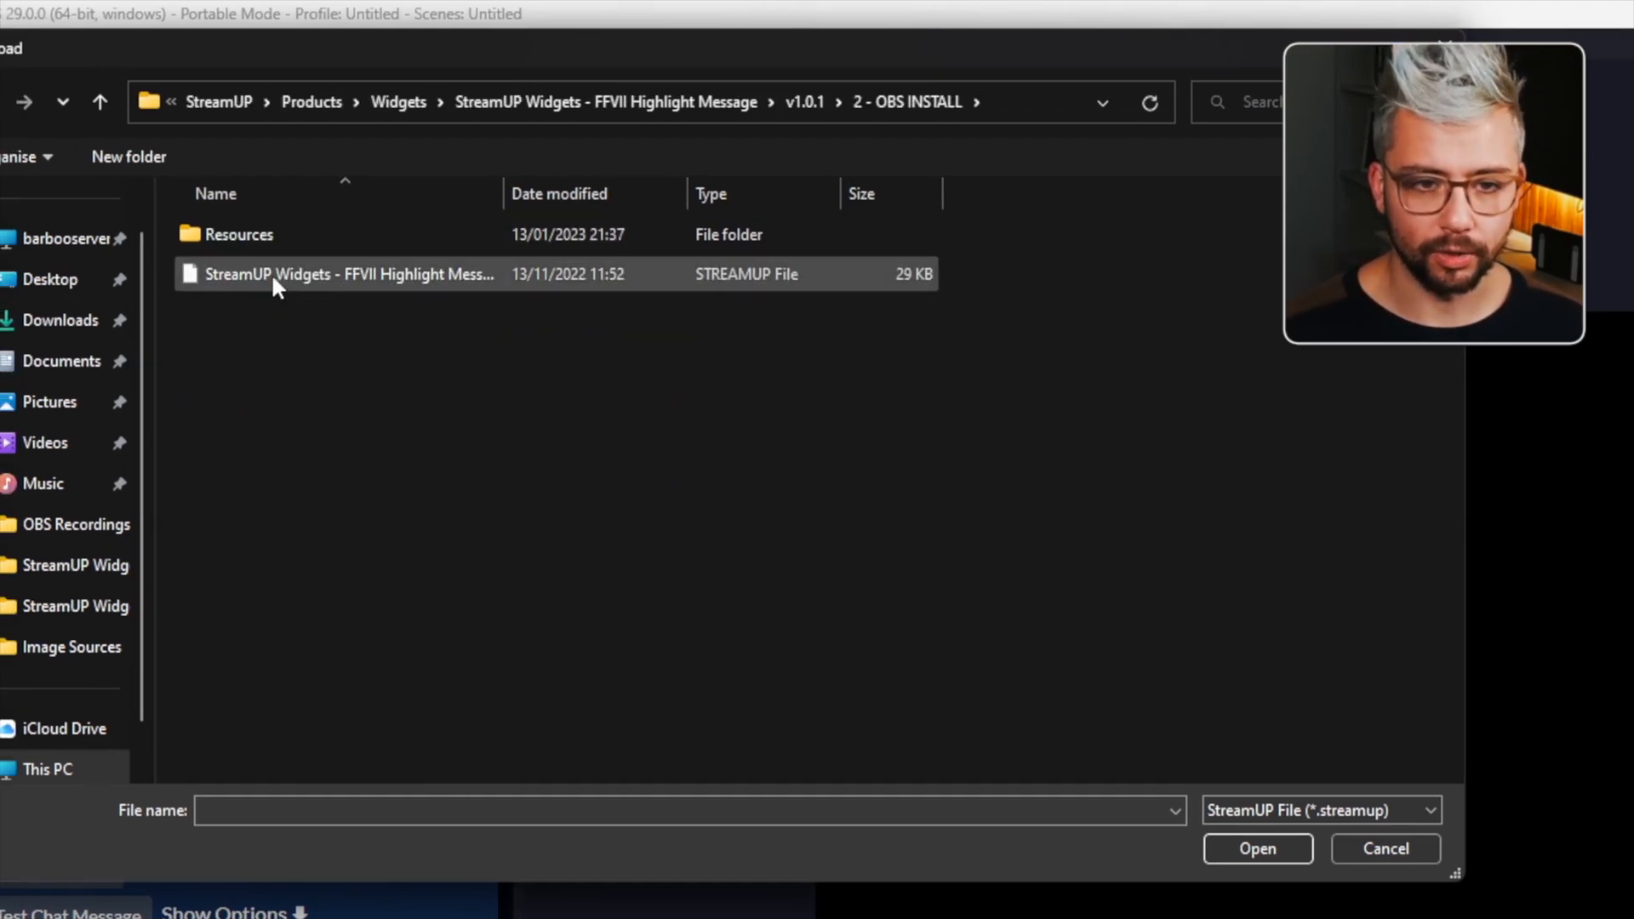
click(438, 269)
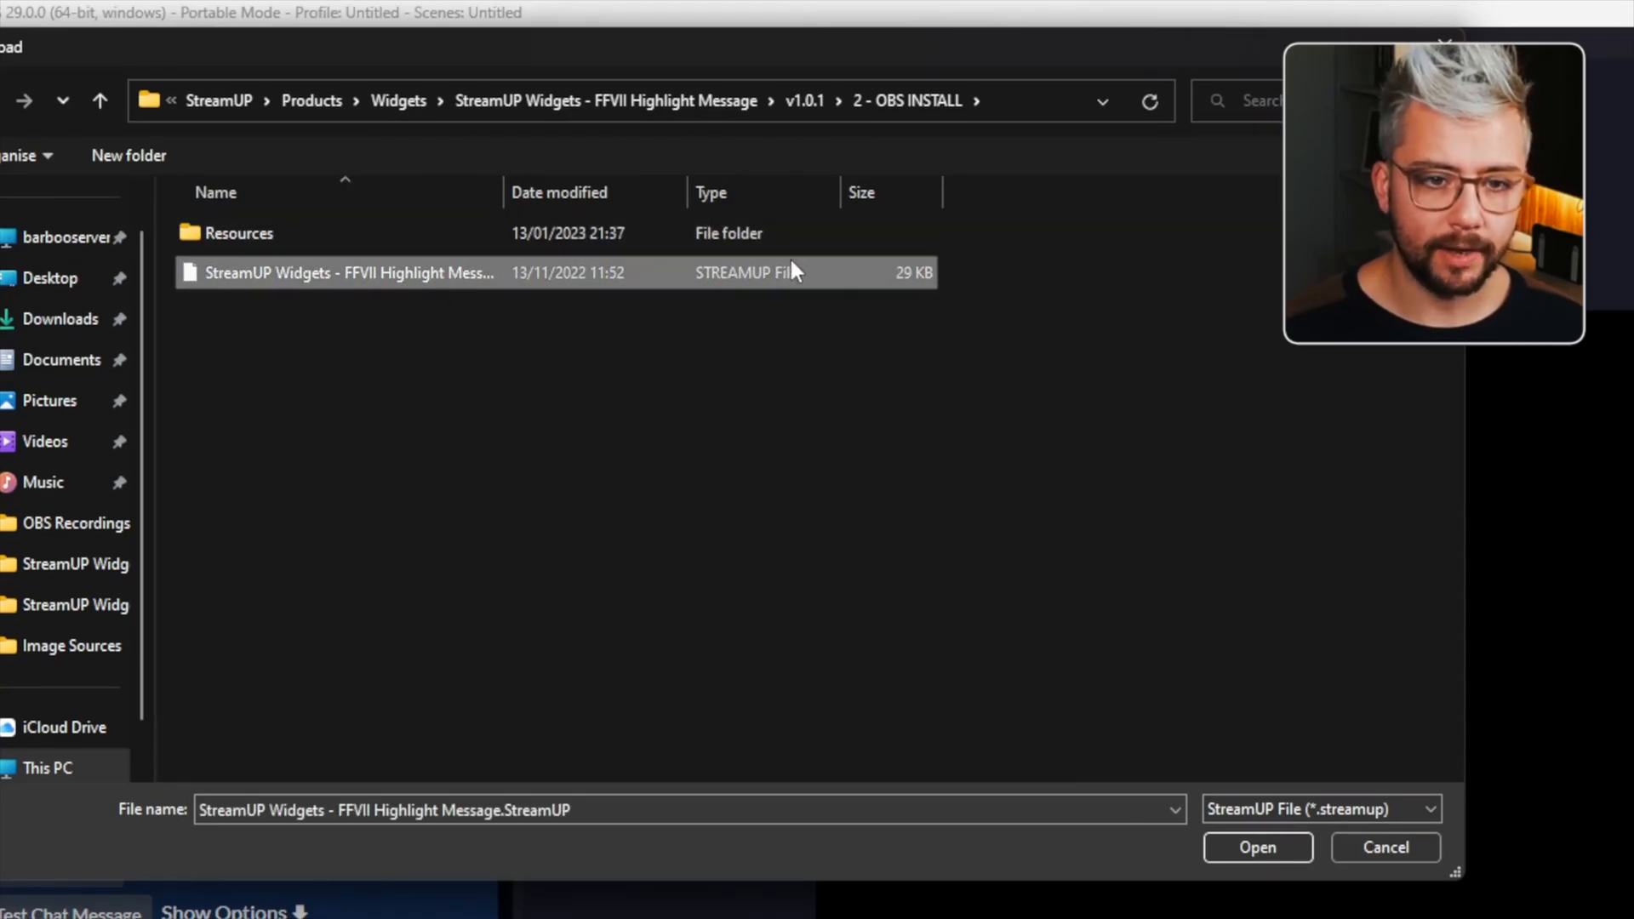
double_click(326, 277)
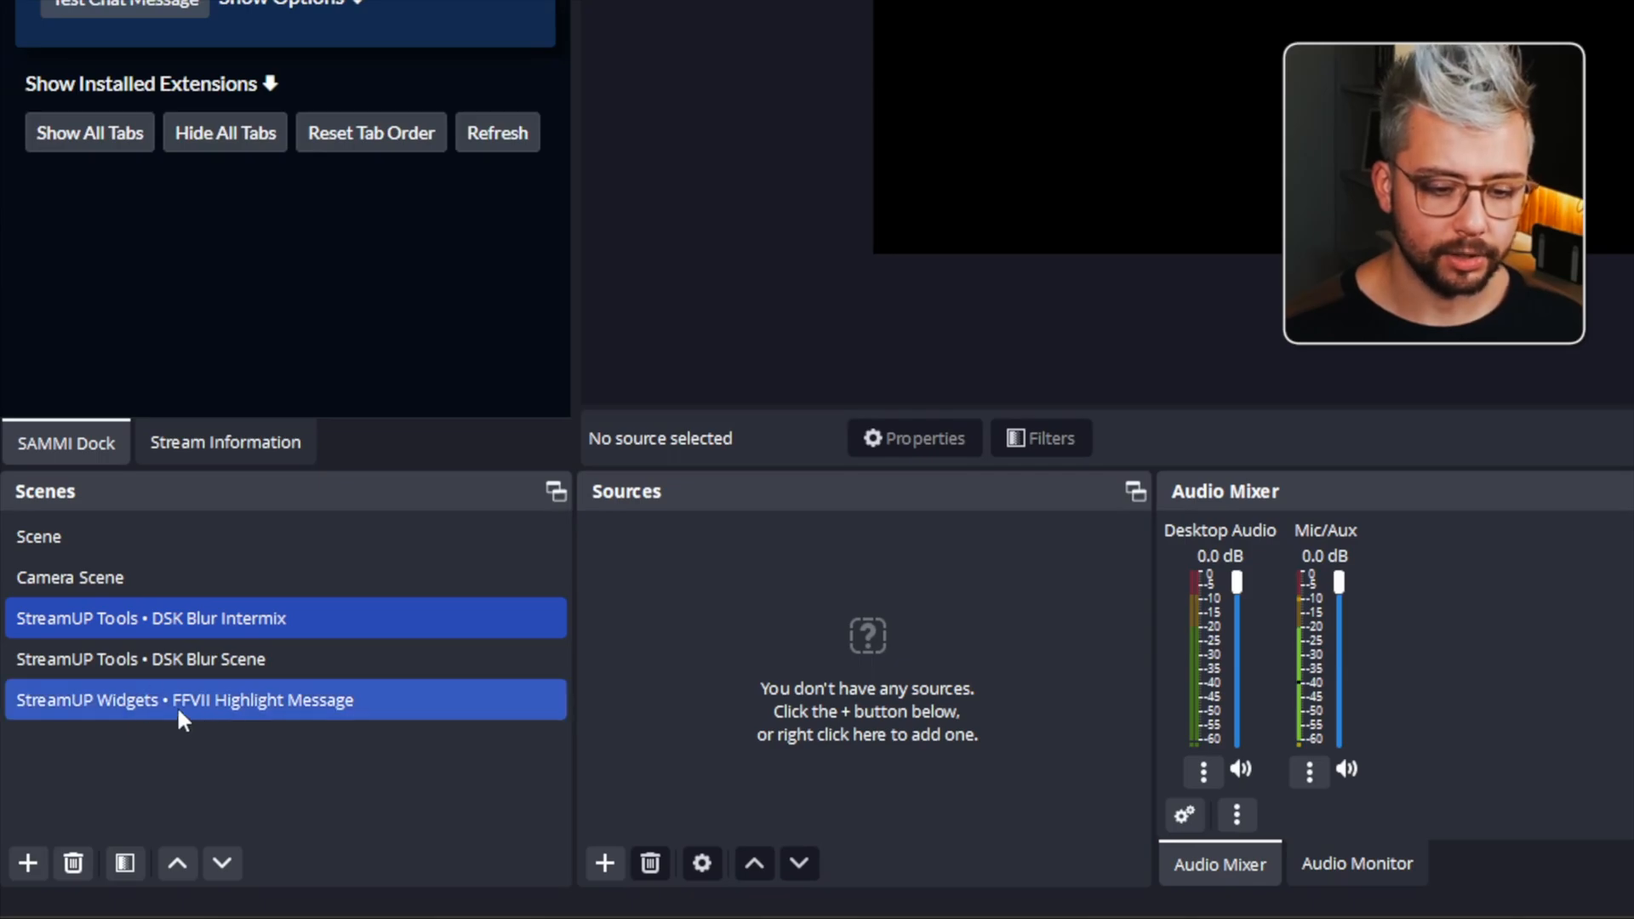
Select the StreamUP Widgets • FFVII Highlight Message scene to preview its blue message box.
click(166, 706)
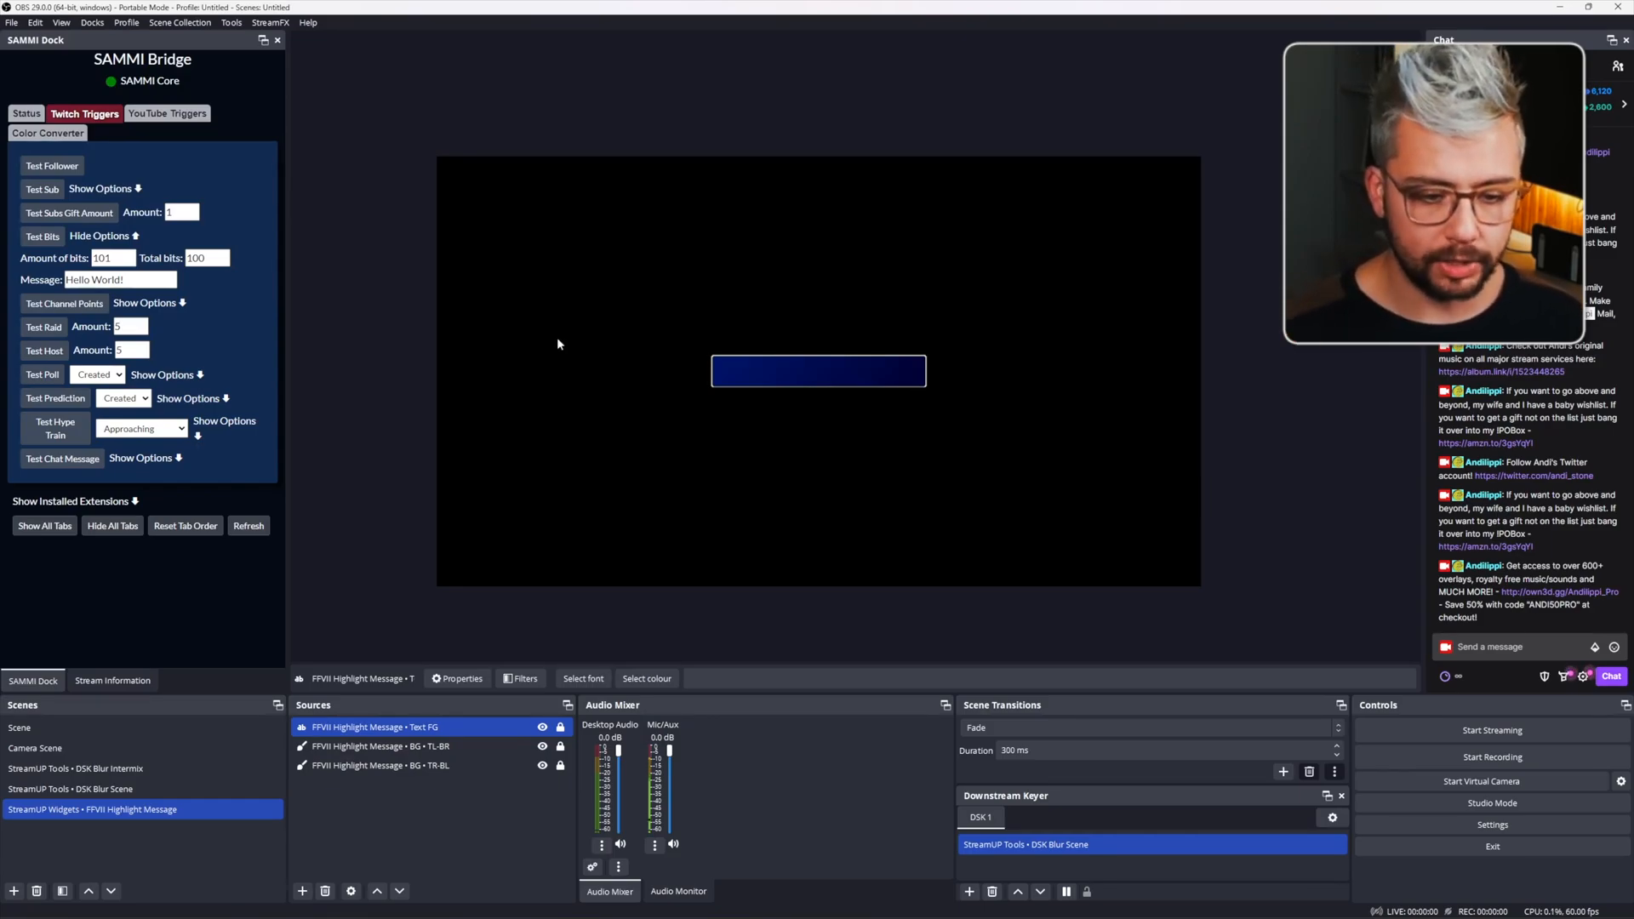
click(27, 726)
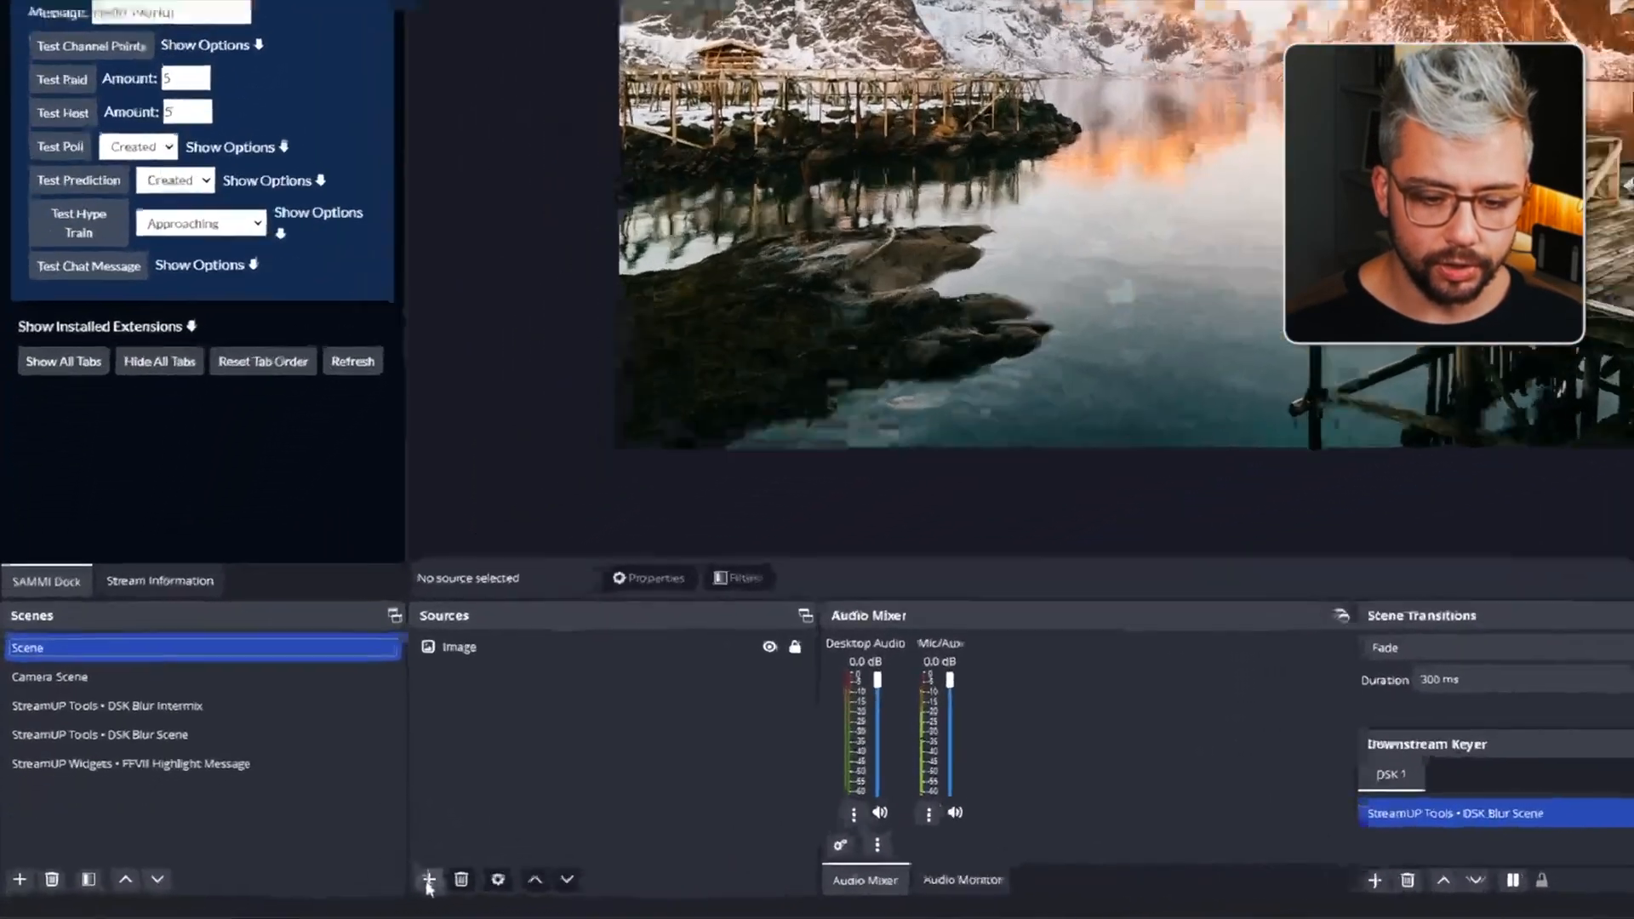
click(429, 880)
click(712, 393)
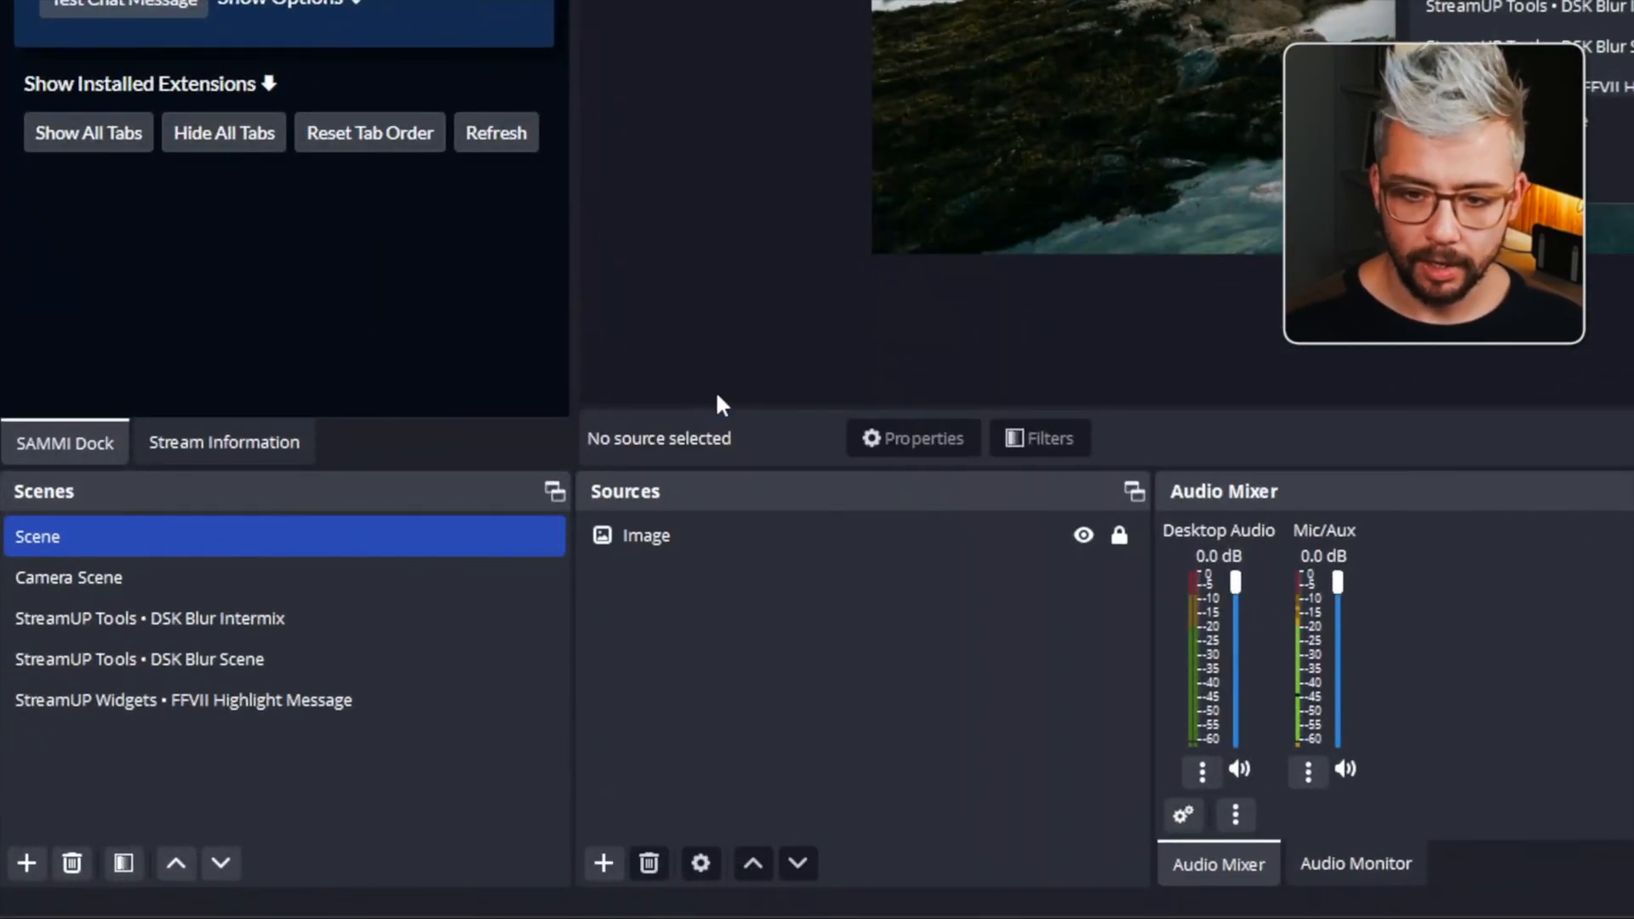
key(Down)
key(Down)
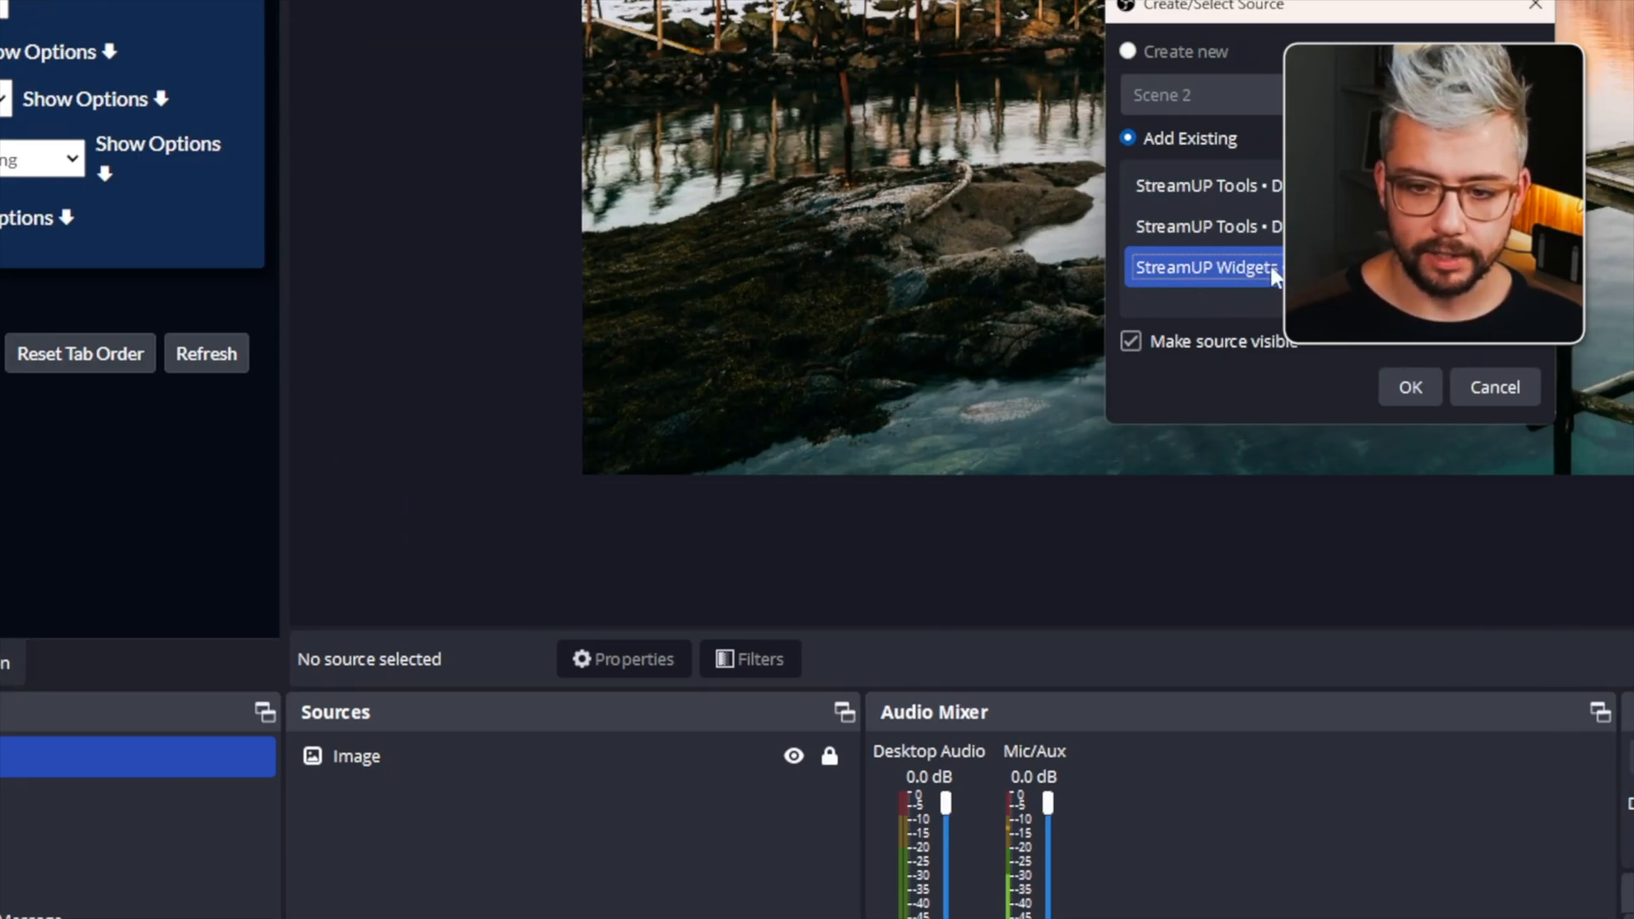
click(1409, 387)
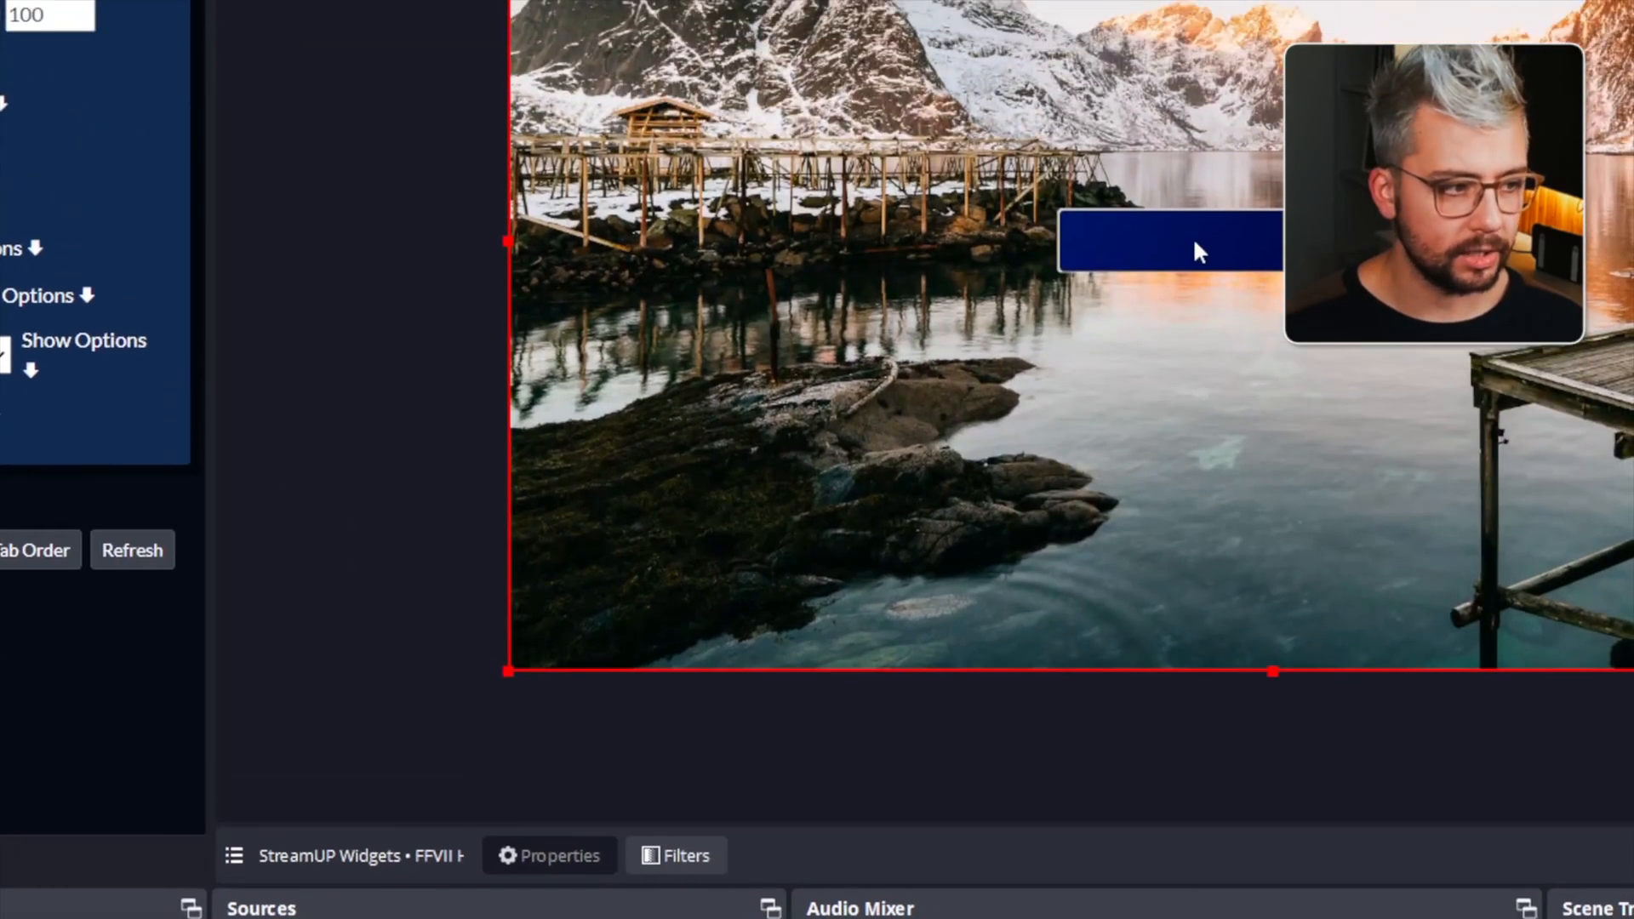
mouse_move(821, 369)
mouse_down()
mouse_move(597, 255)
mouse_move(667, 333)
mouse_up()
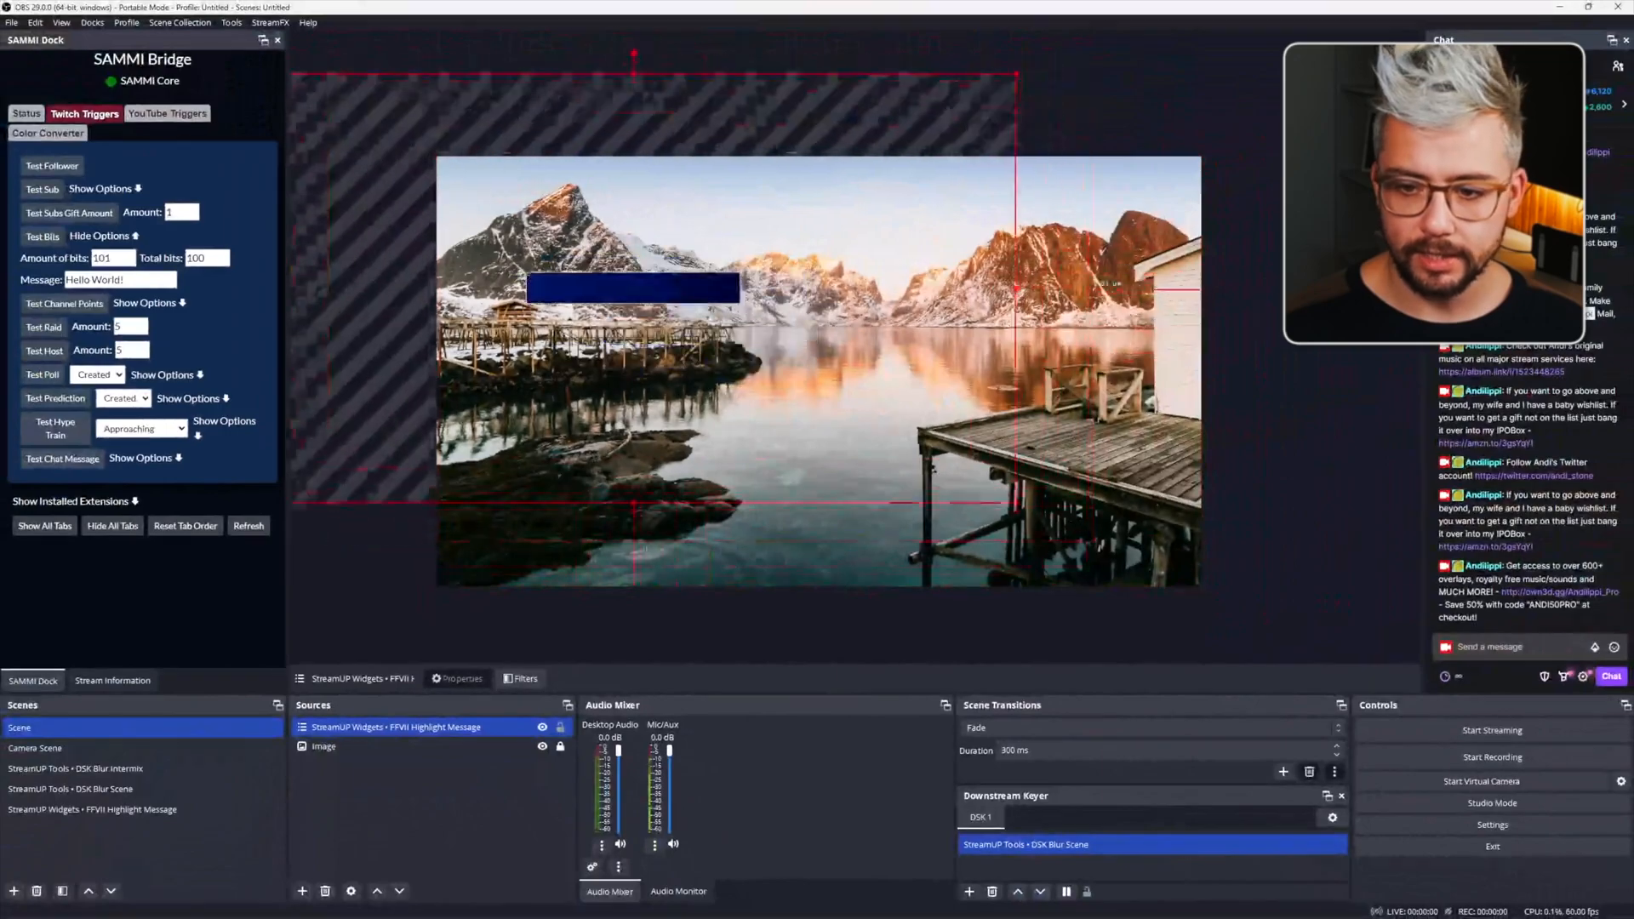
drag(1050, 549, 1358, 614)
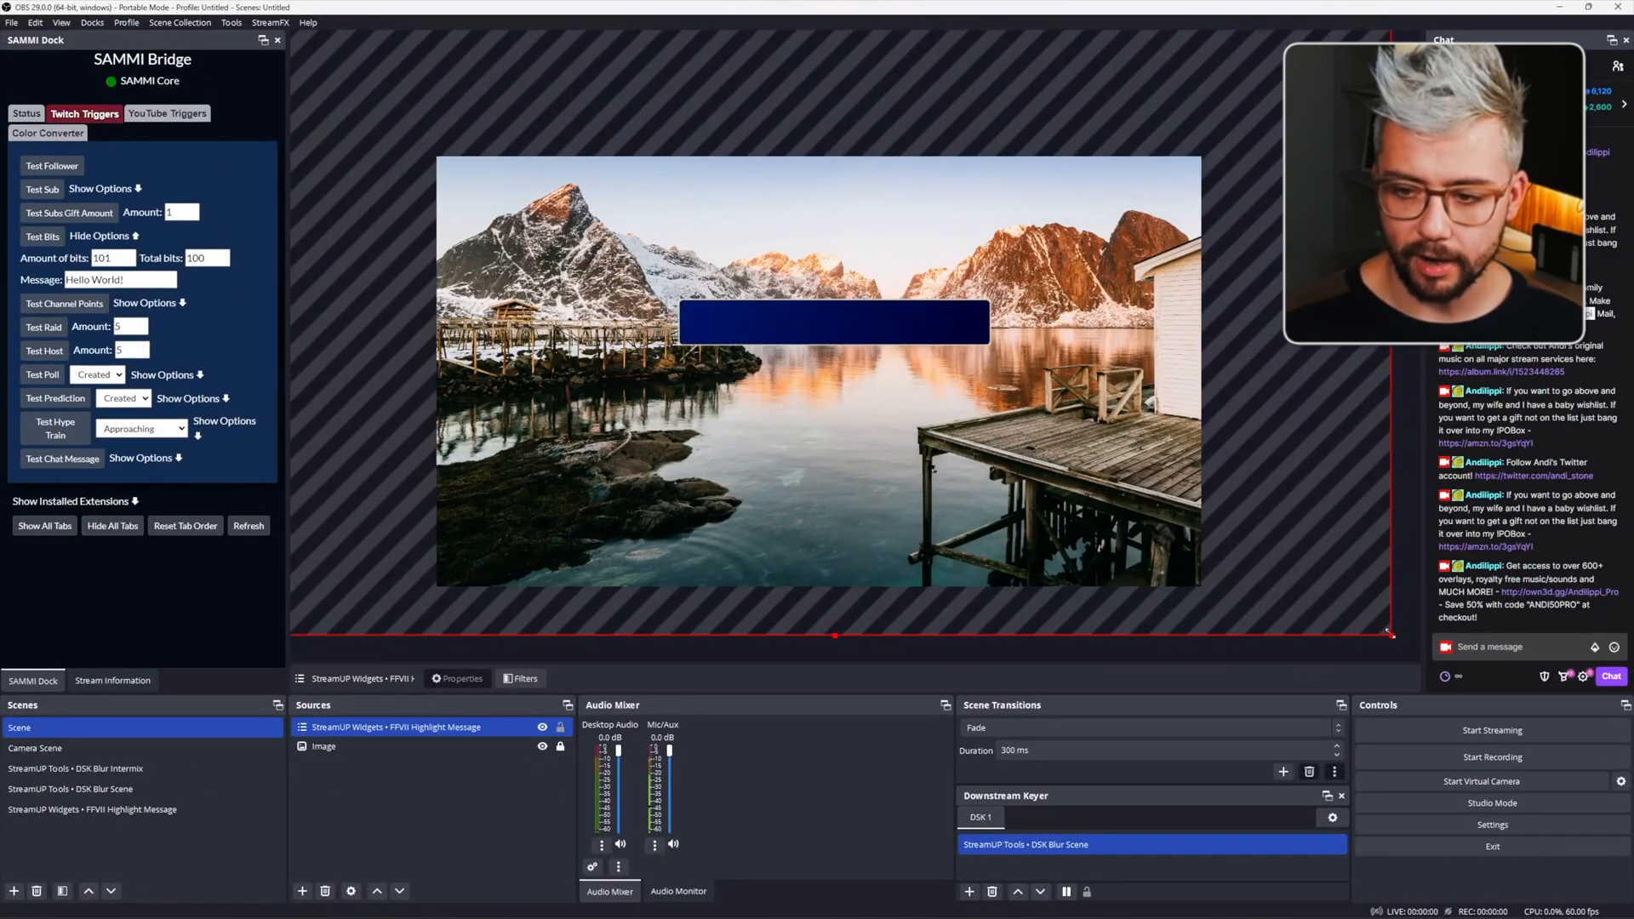
drag(1393, 635, 1014, 421)
drag(615, 292, 831, 472)
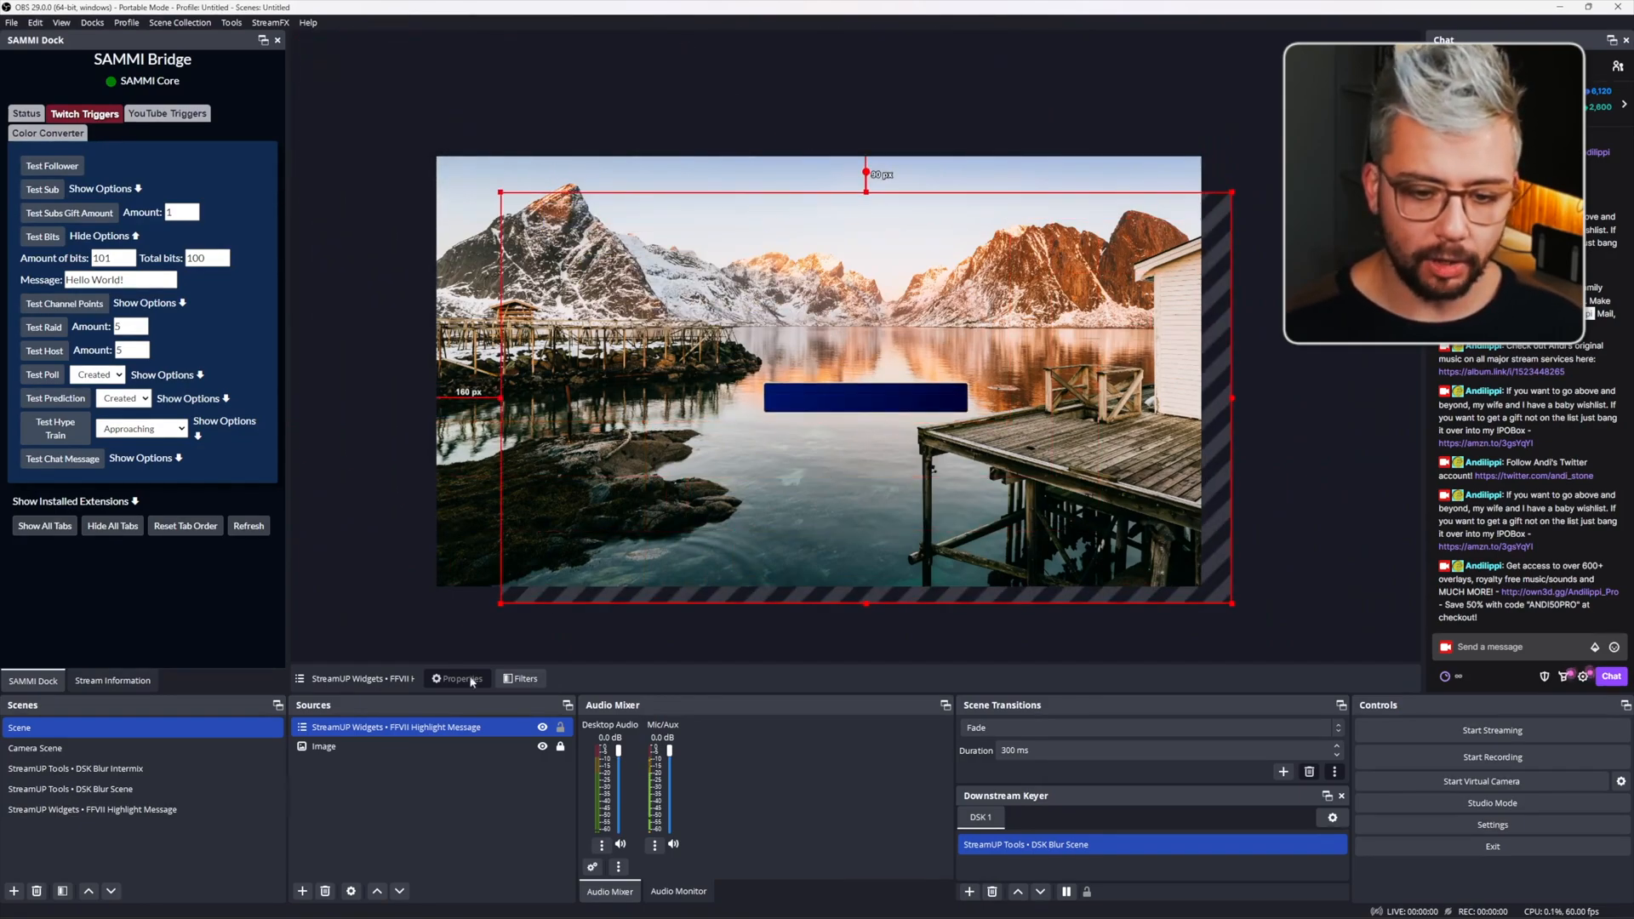
key(Delete)
key(Return)
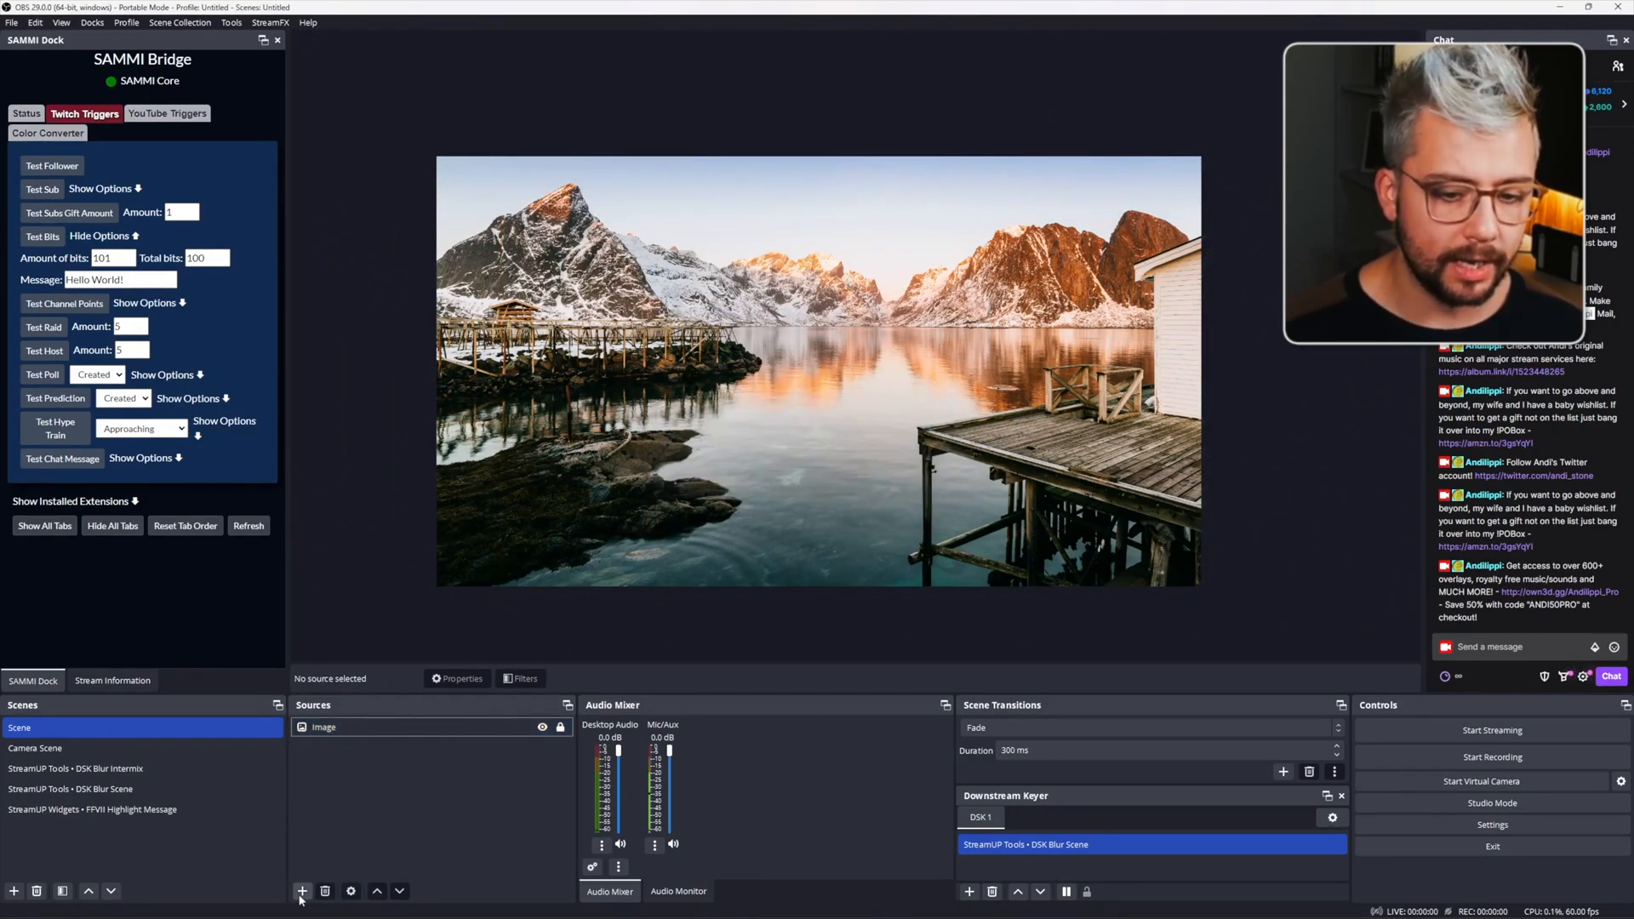
Add a Source Clone to Scene cloning 'StreamUP Widgets • FFVII Highlight Message'.
click(303, 893)
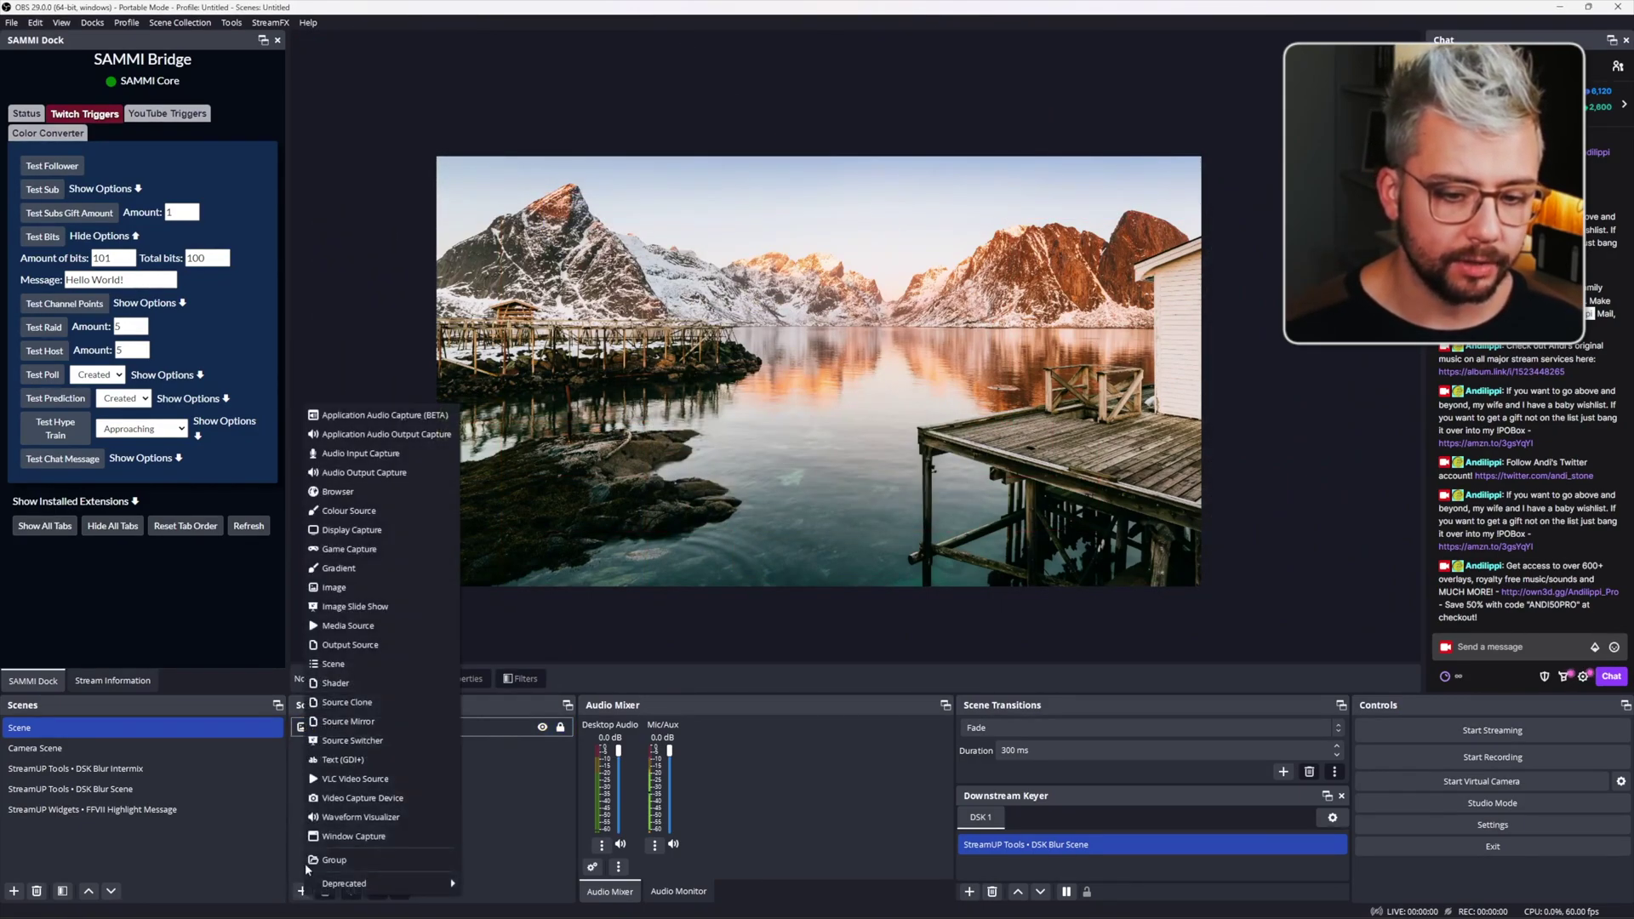
click(346, 704)
click(850, 543)
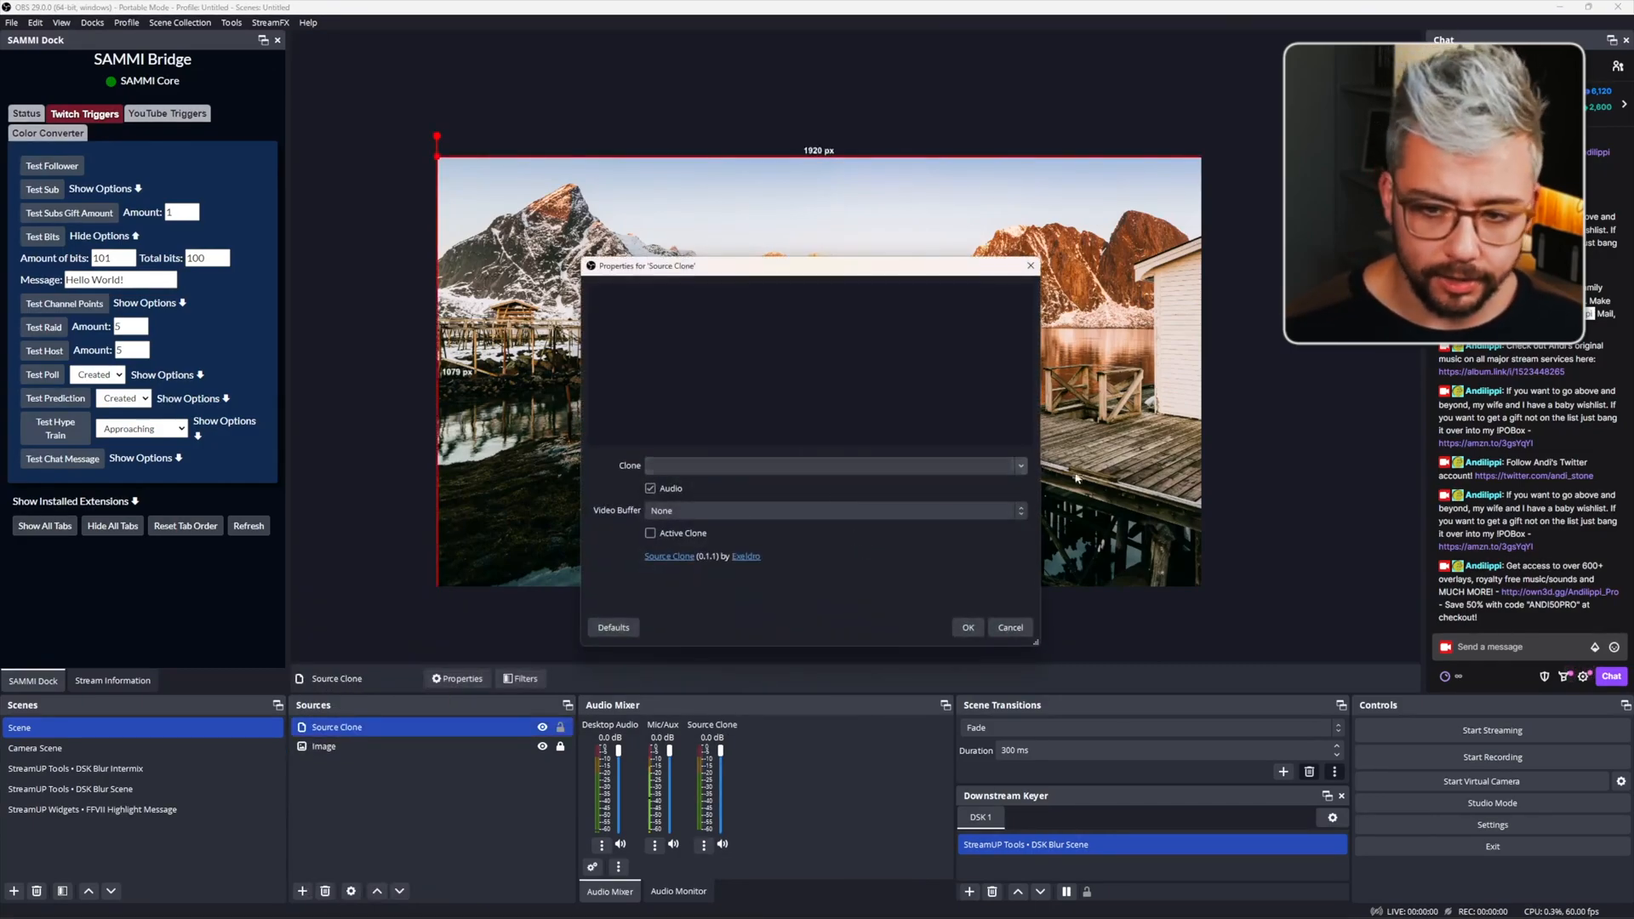
click(864, 466)
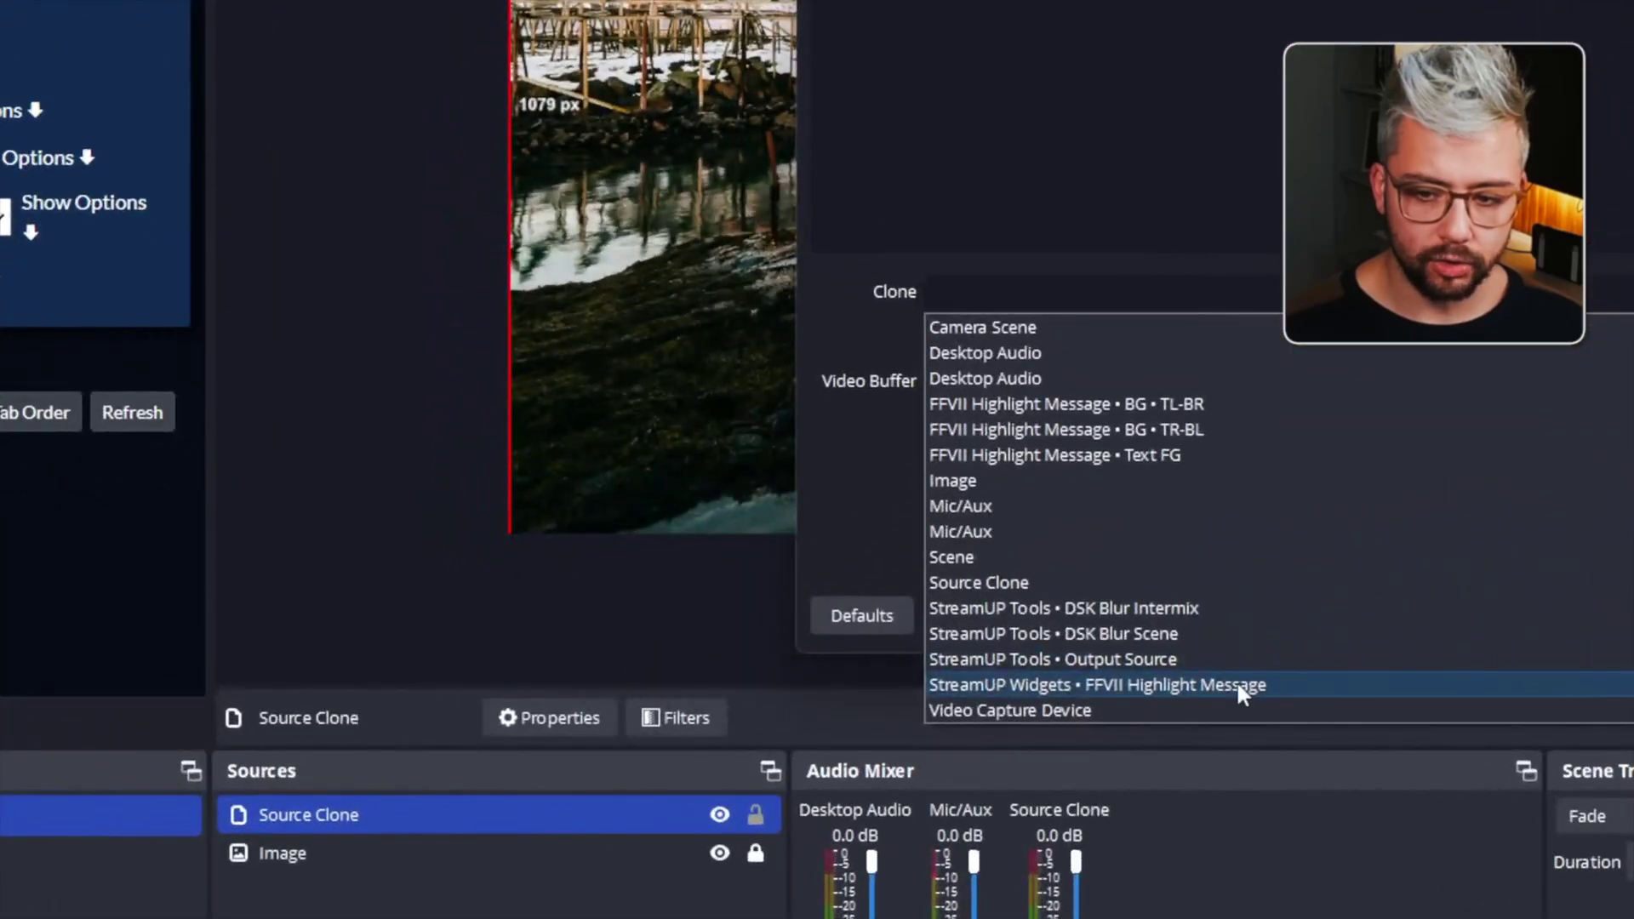
click(803, 661)
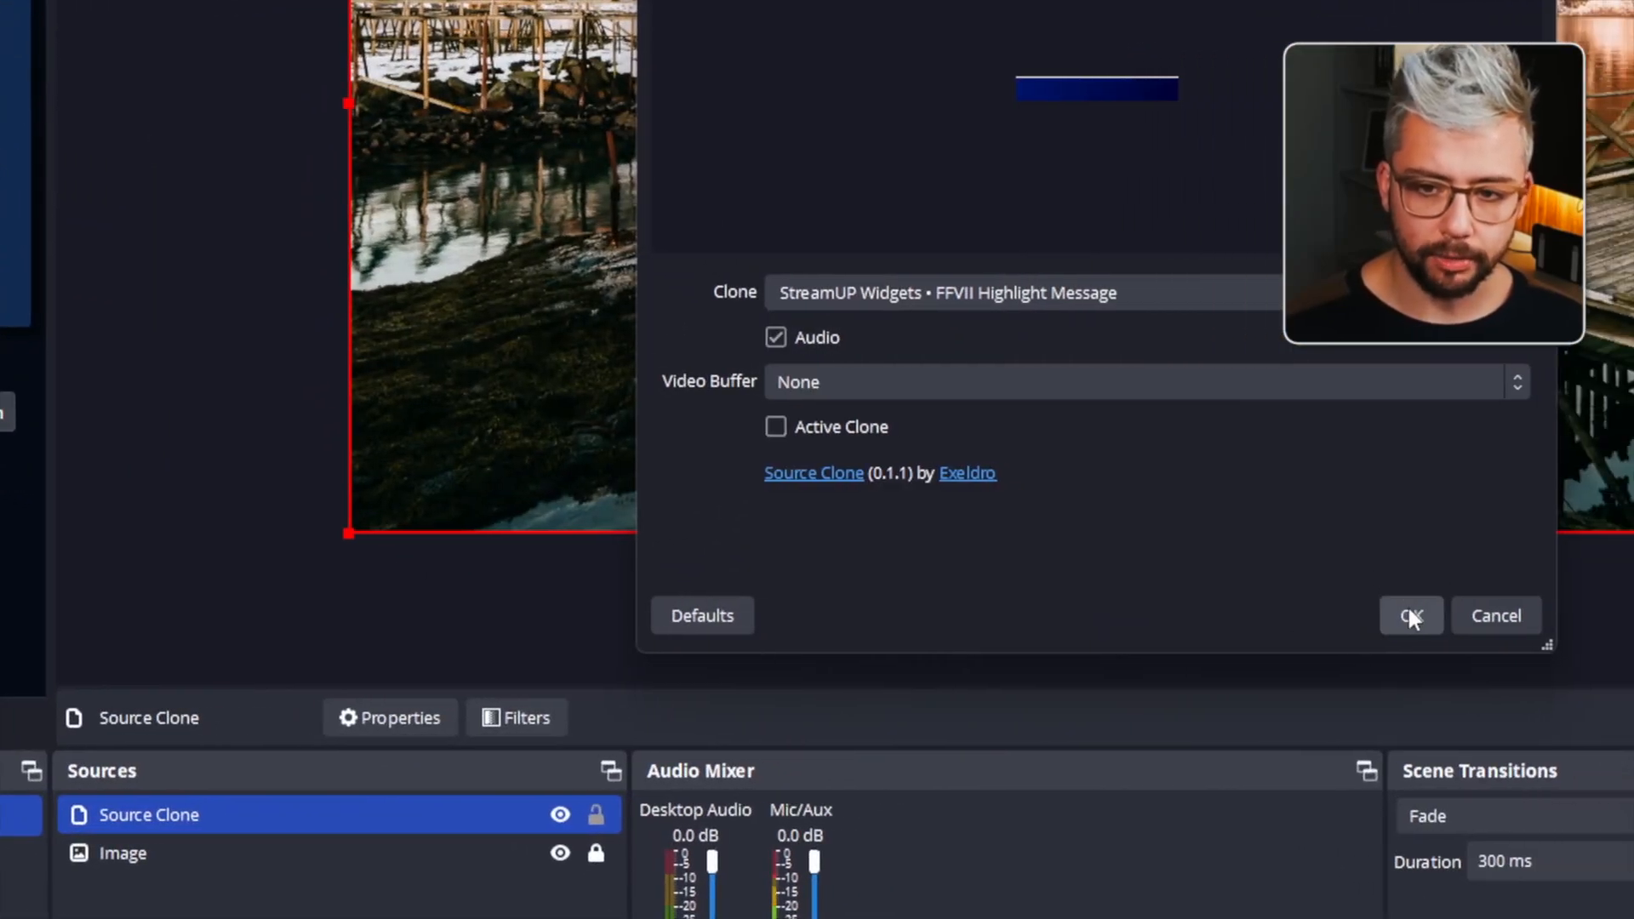
click(1561, 616)
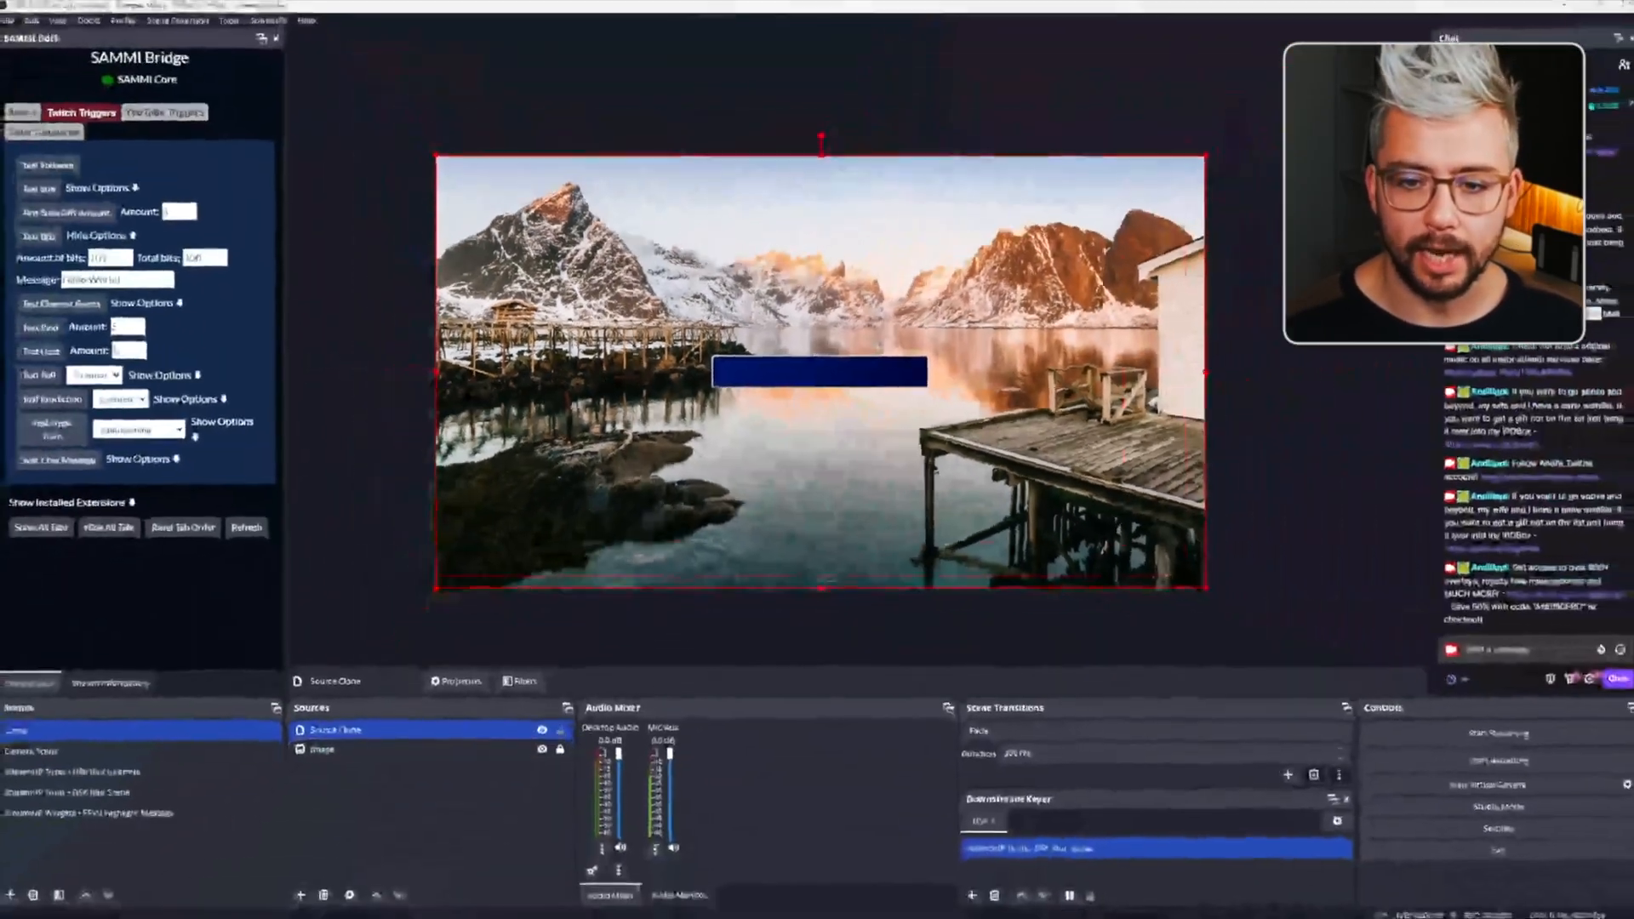
Position the cloned widget so it fills the whole canvas.
drag(985, 309, 1135, 117)
drag(847, 316, 926, 309)
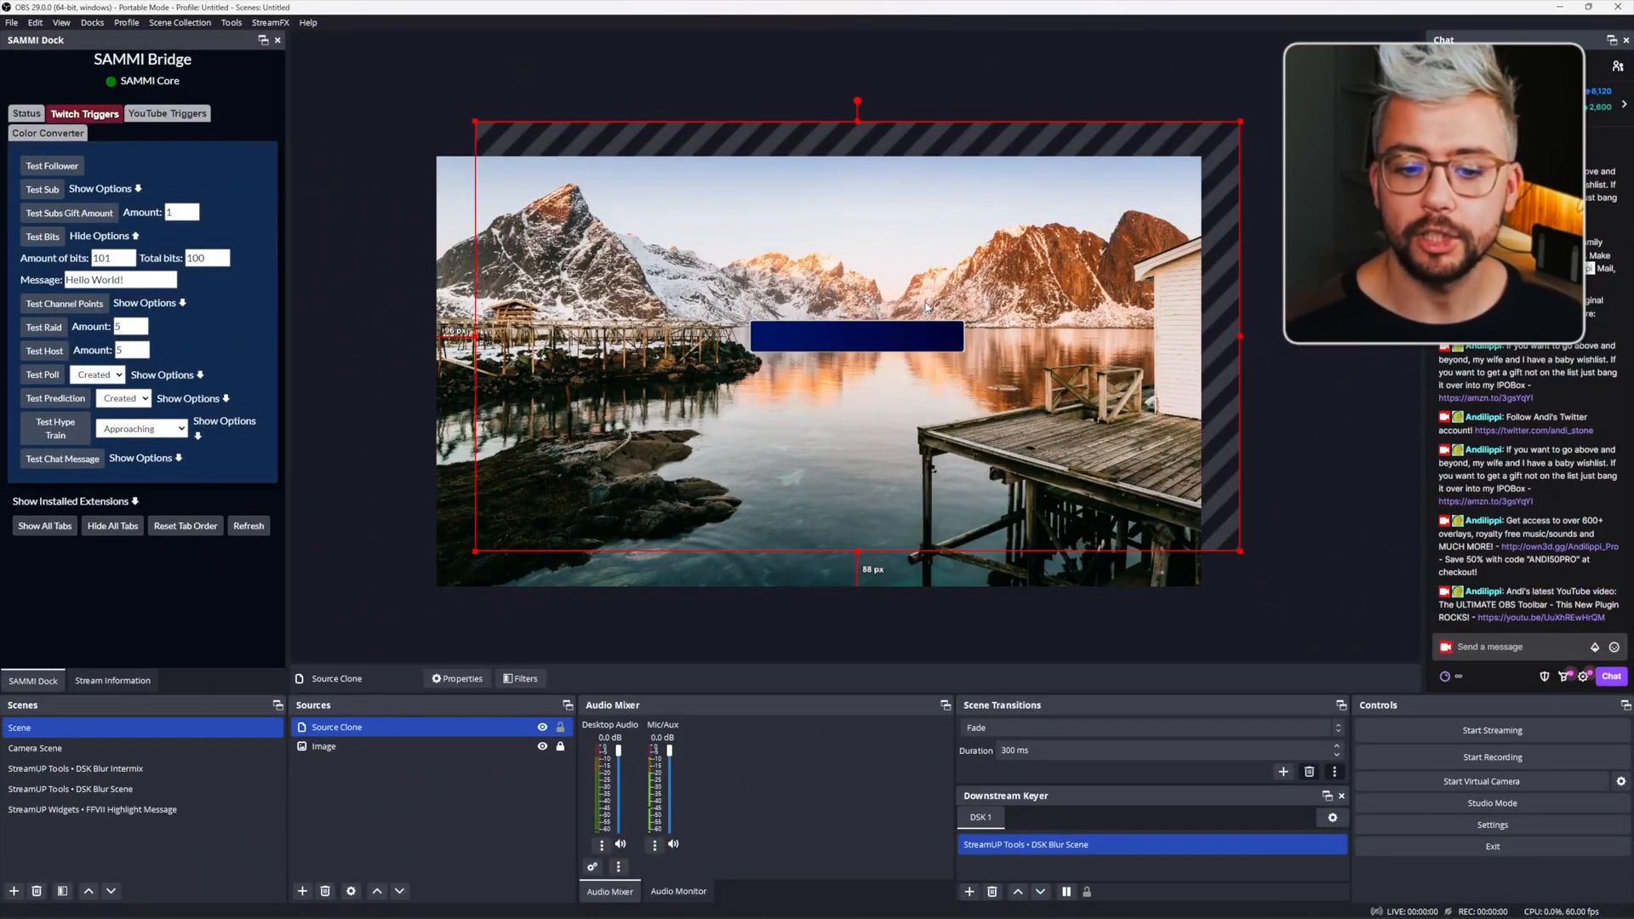
drag(926, 308, 887, 344)
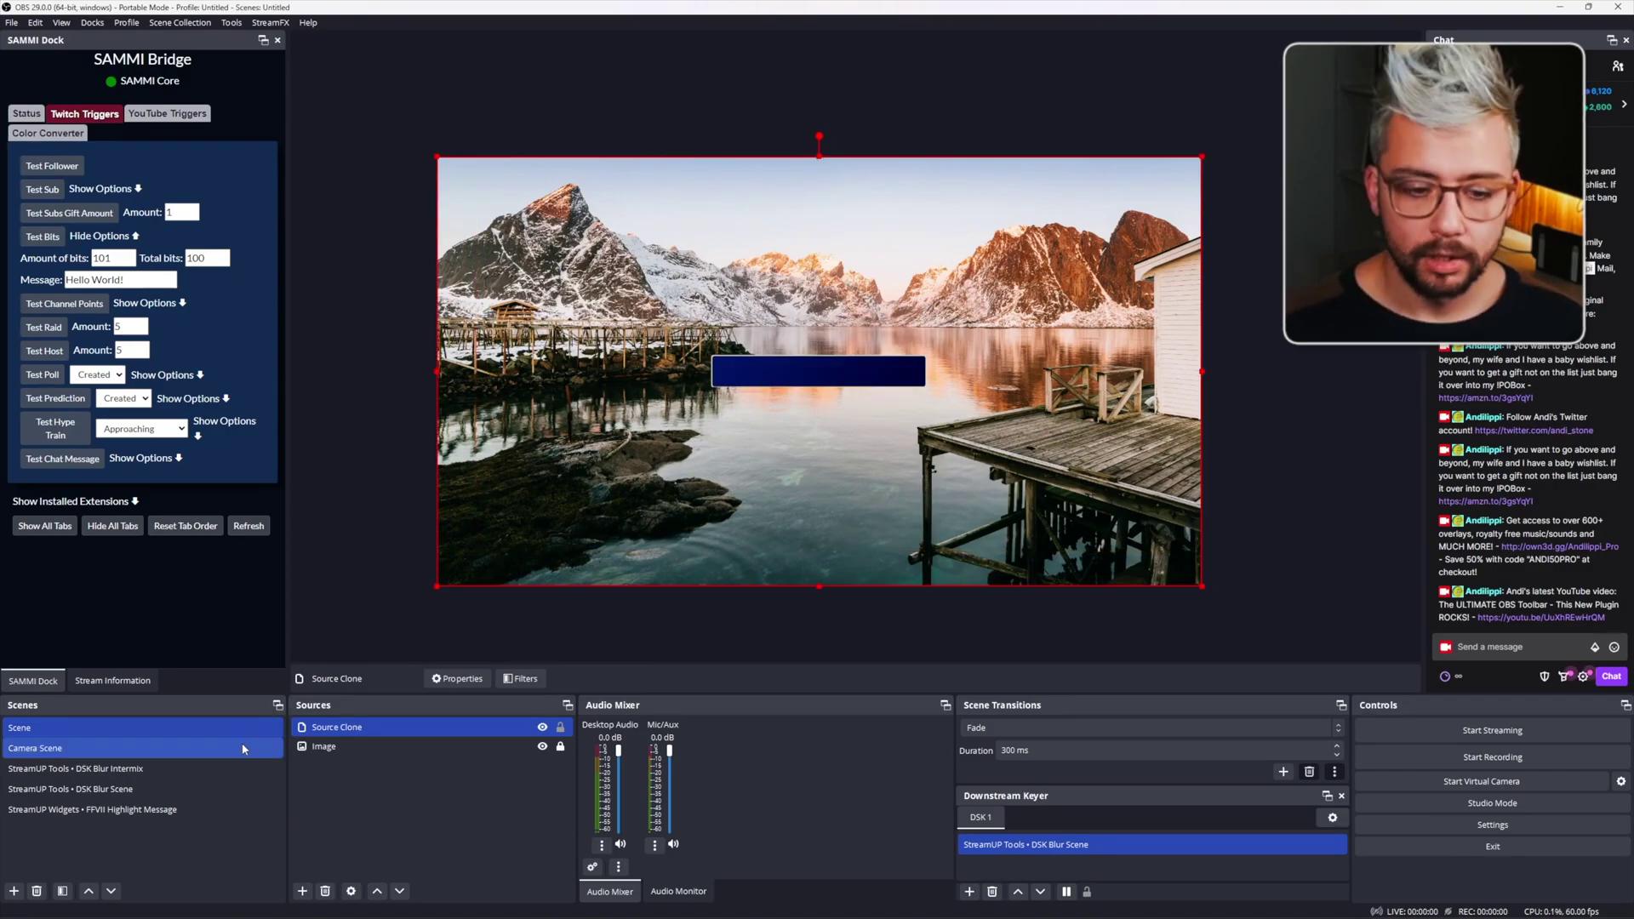
Hide the FFVII Highlight Message scene's sources and return to the main Scene with nothing selected.
click(143, 811)
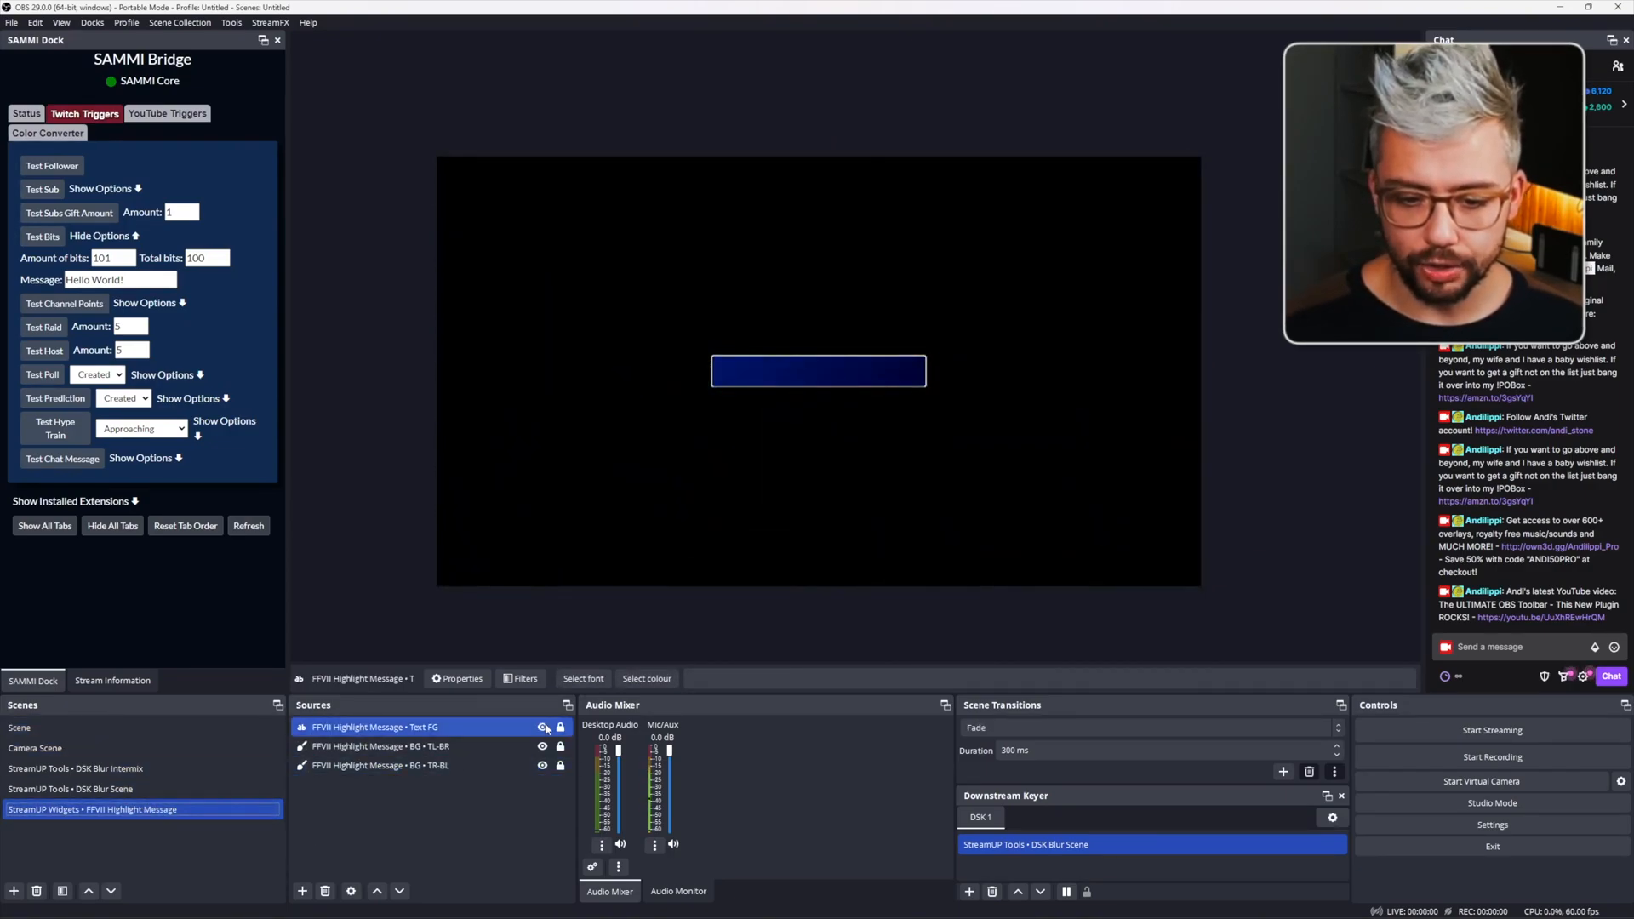
click(541, 727)
click(541, 764)
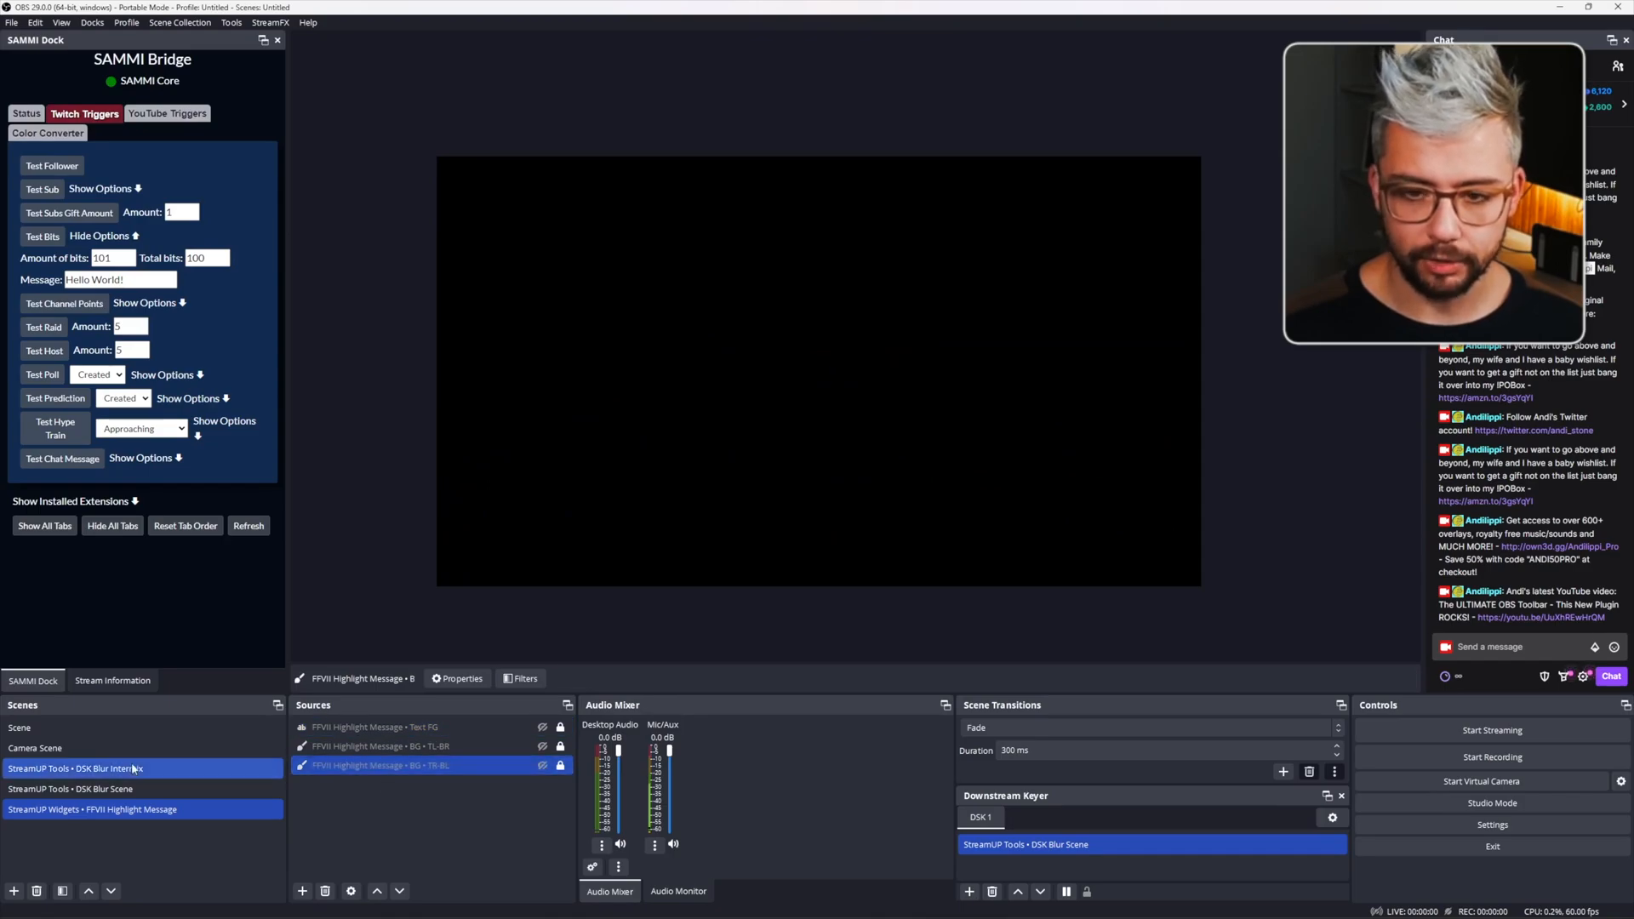
click(109, 730)
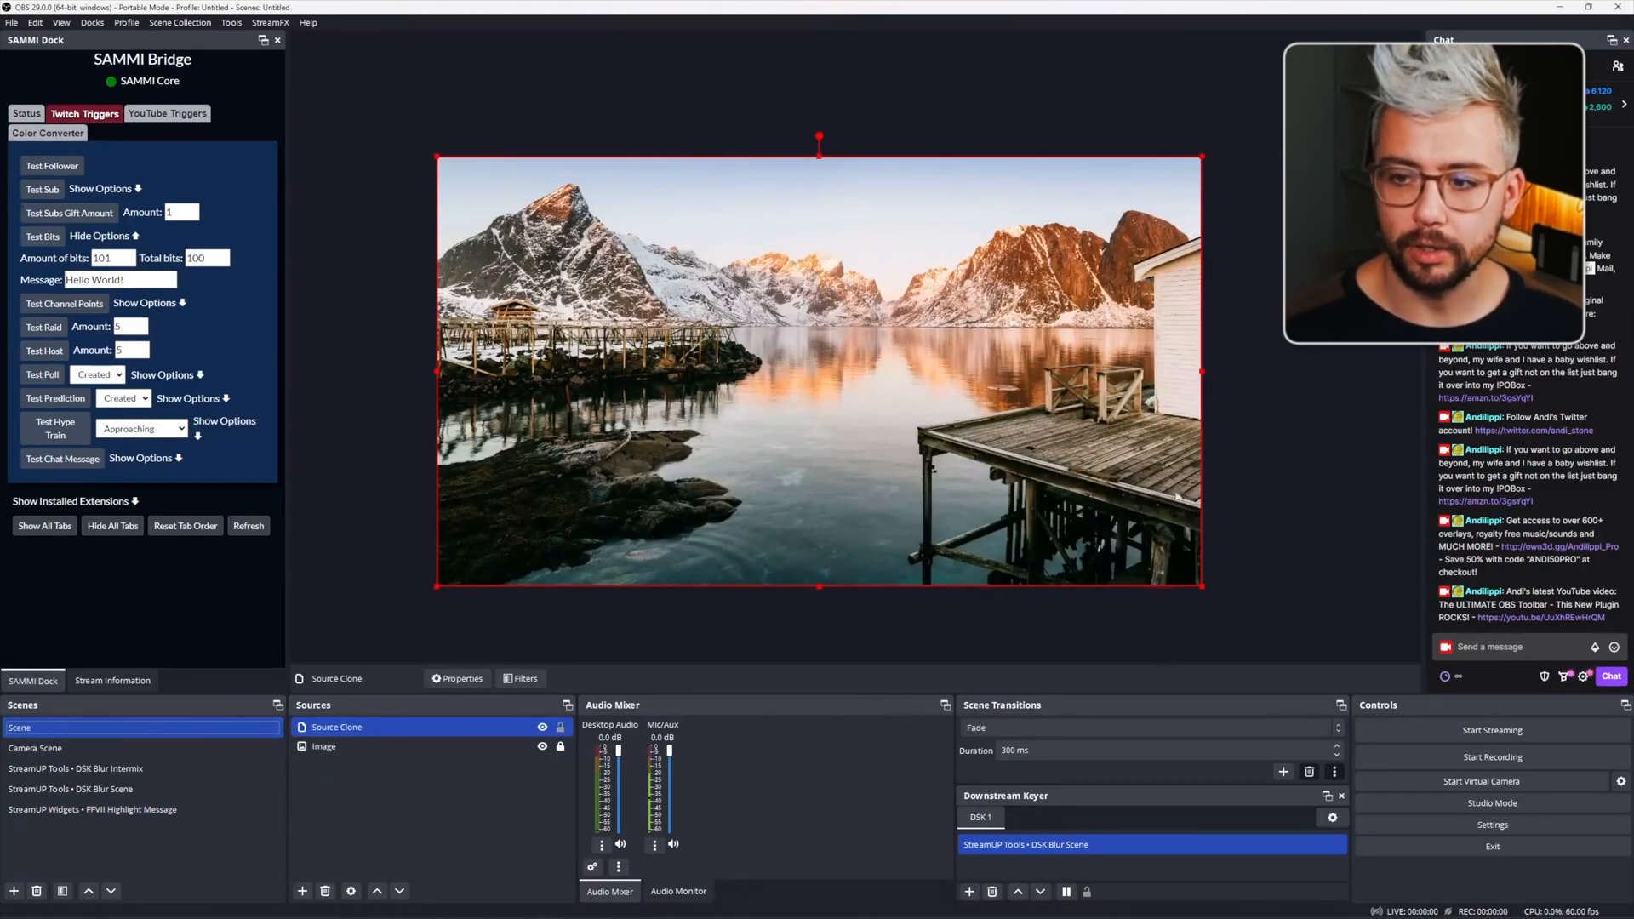
click(1261, 443)
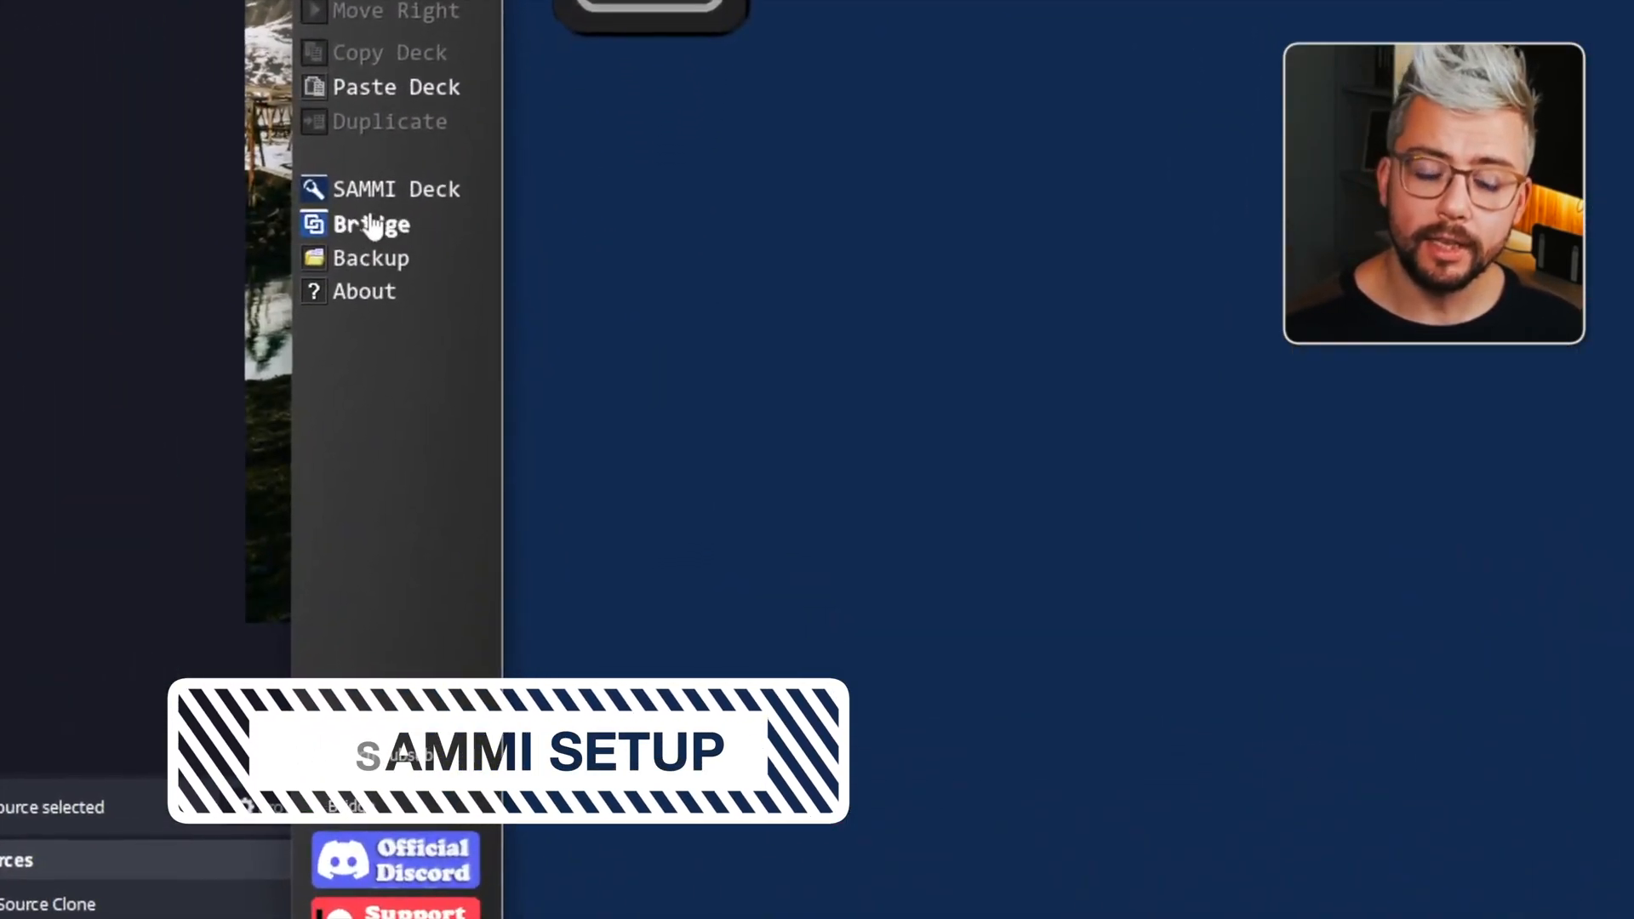
Start Install an Extension from Bridge and browse to Widgets > FFVII Highlight Message > v1.0.1.
click(364, 229)
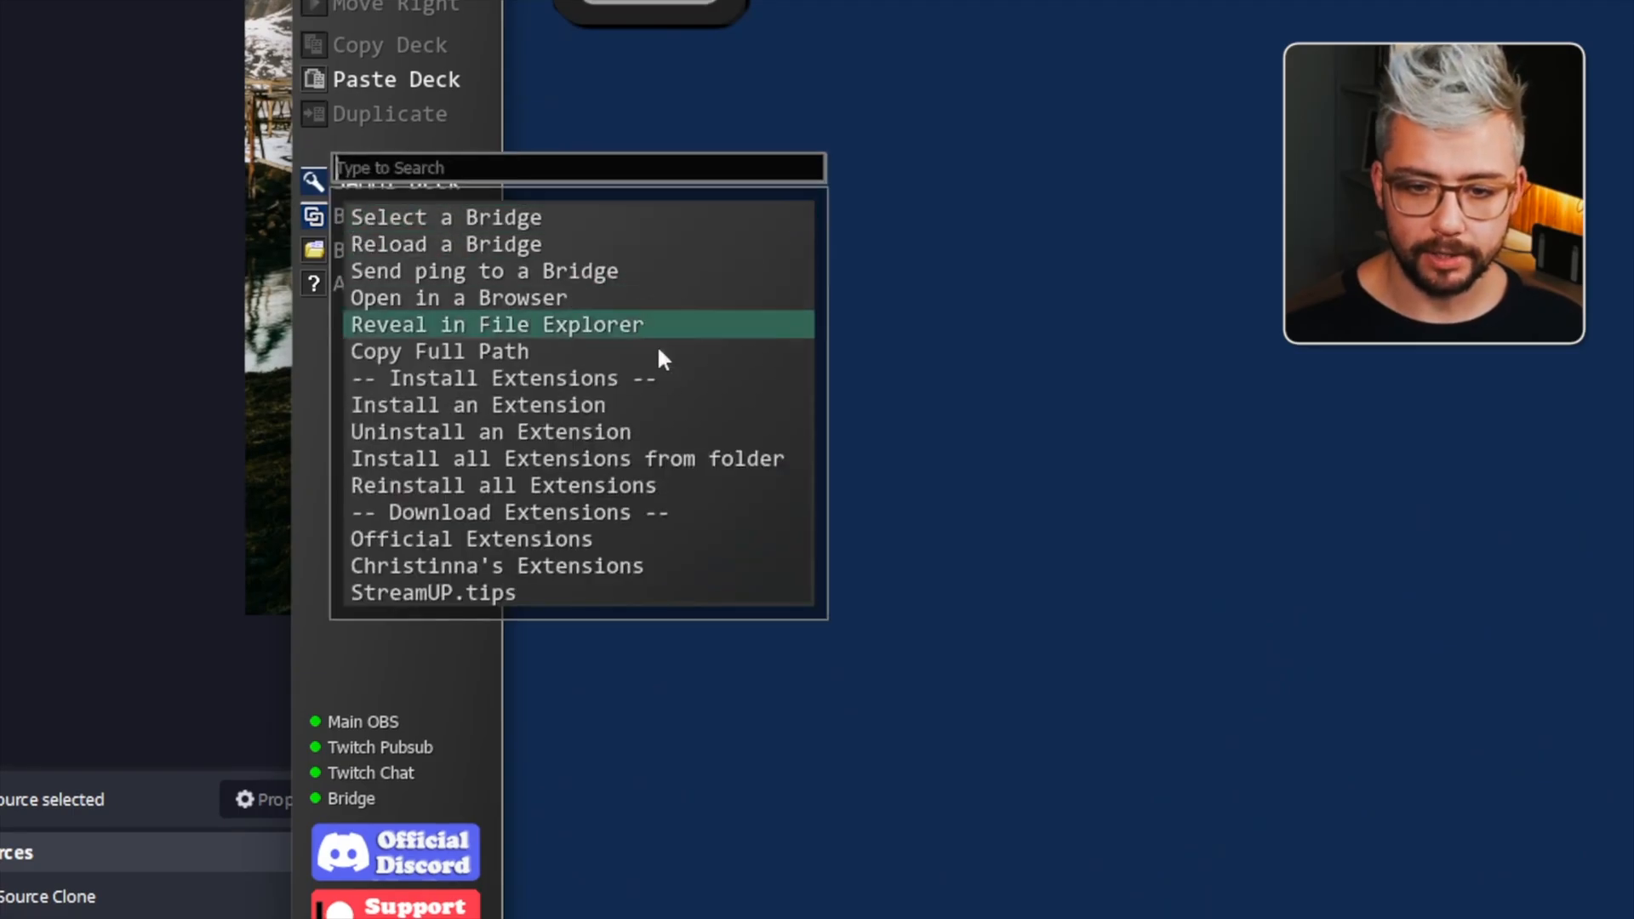
click(498, 407)
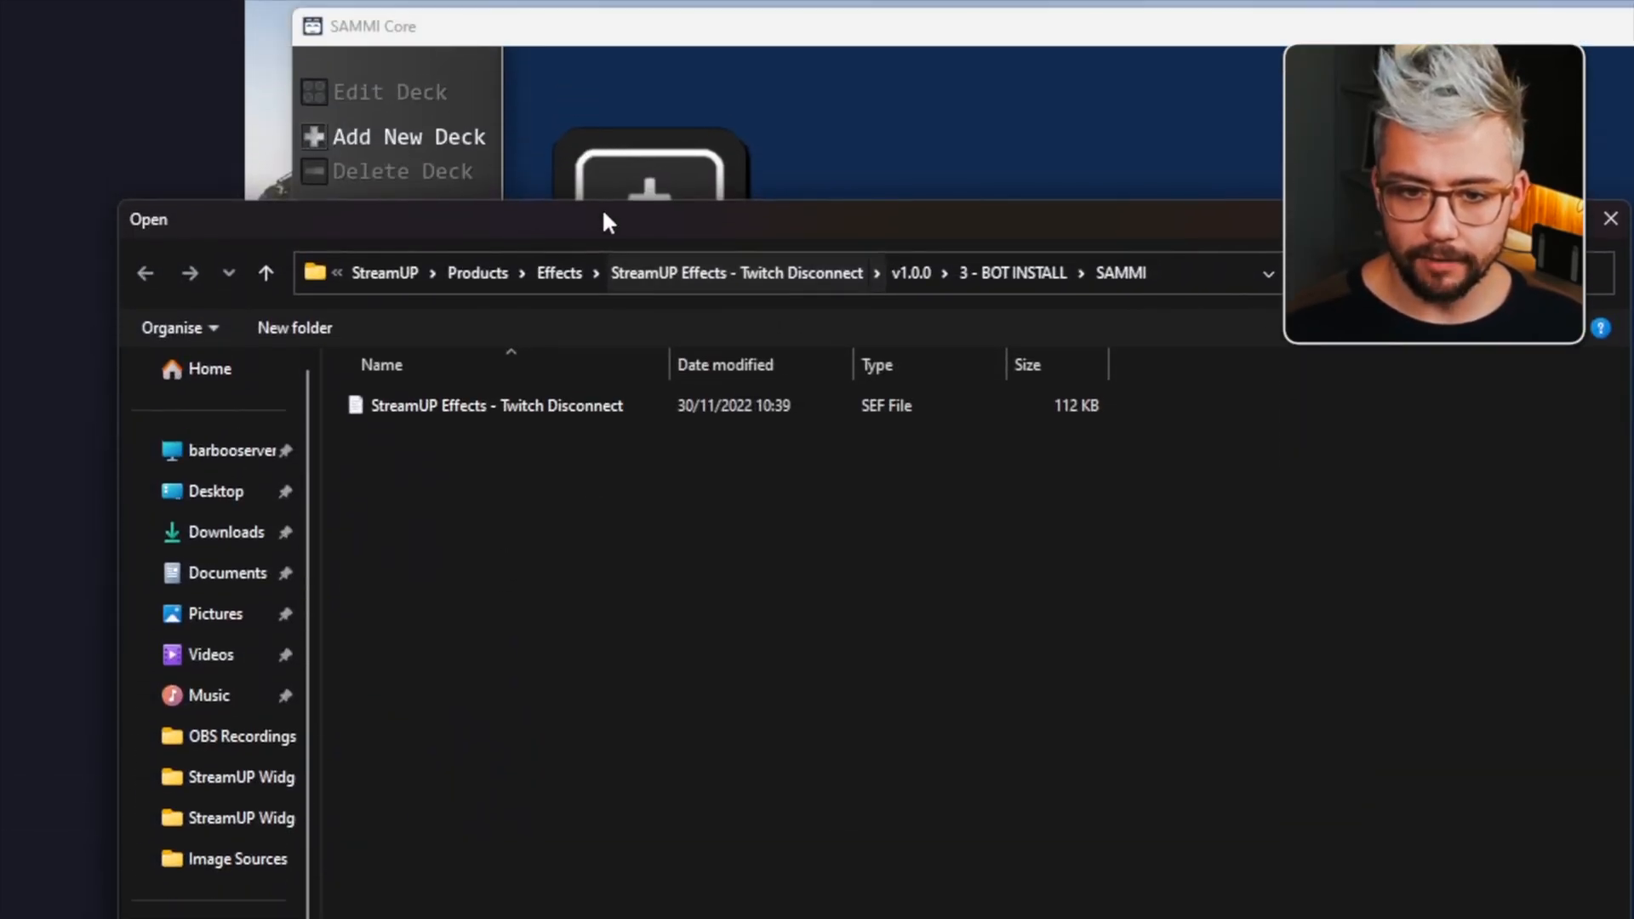
click(563, 270)
click(686, 275)
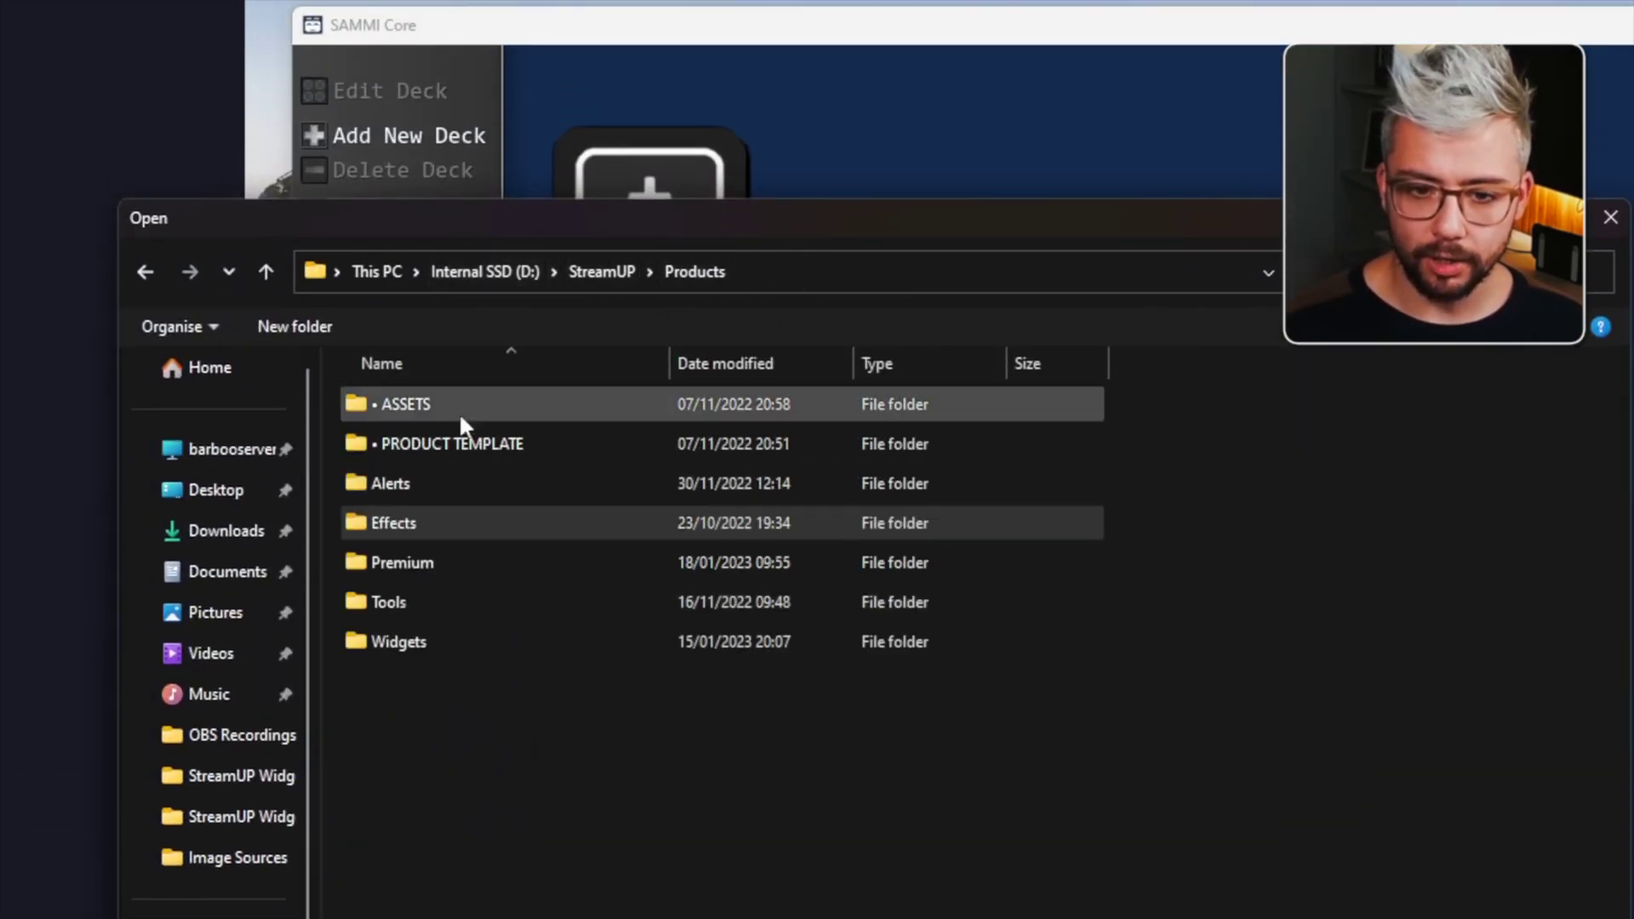
double_click(451, 641)
click(513, 405)
double_click(513, 405)
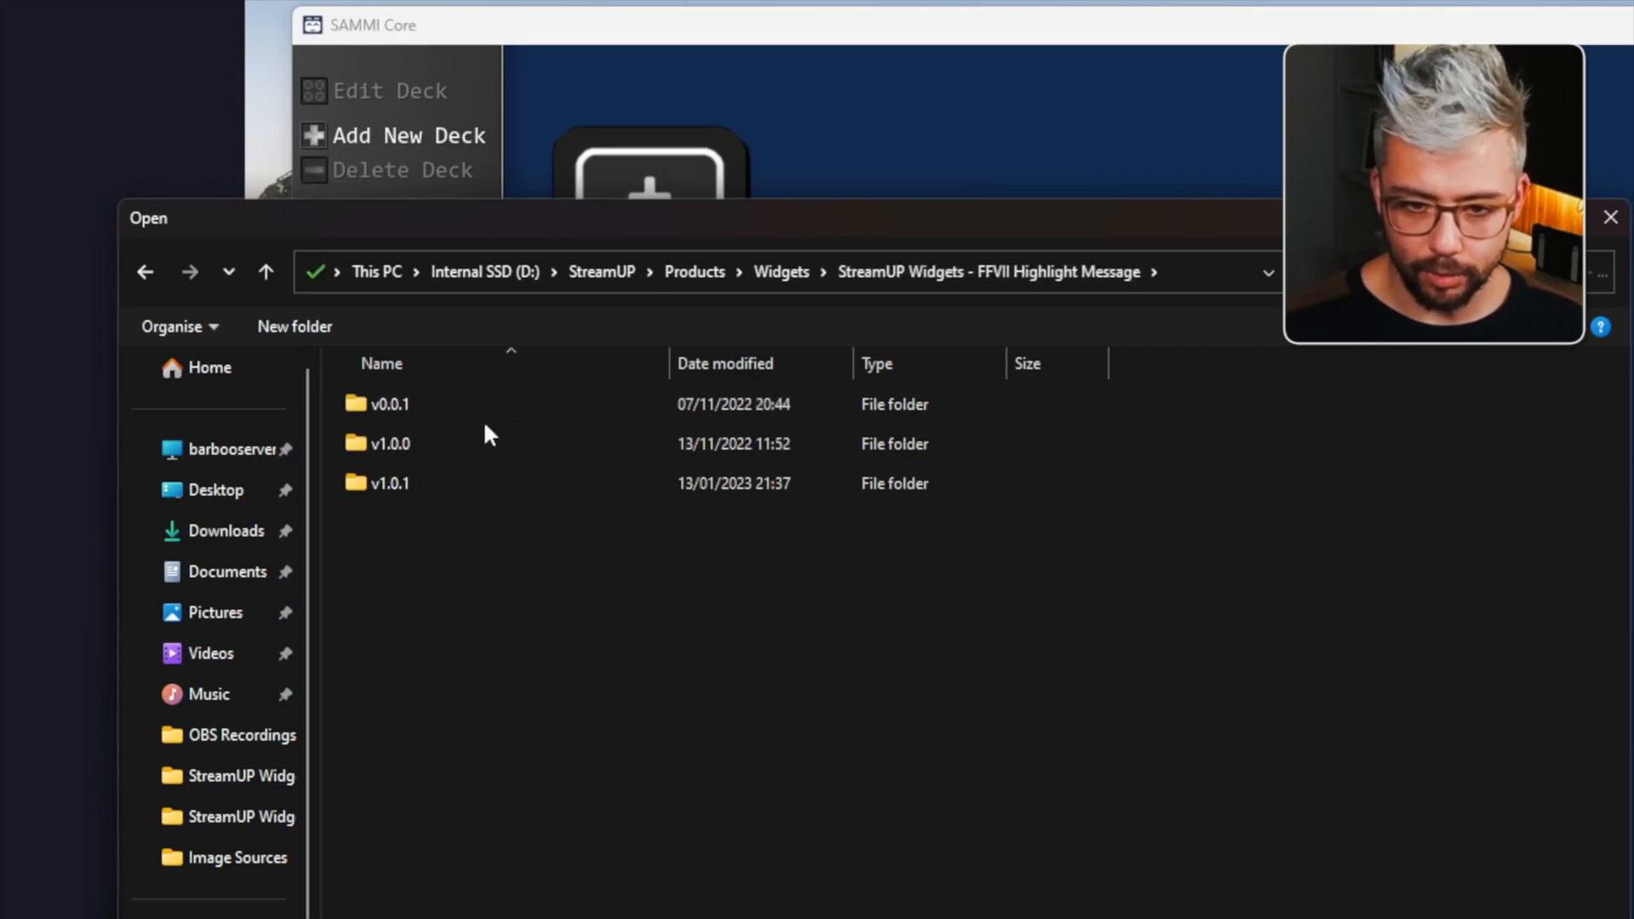
double_click(375, 488)
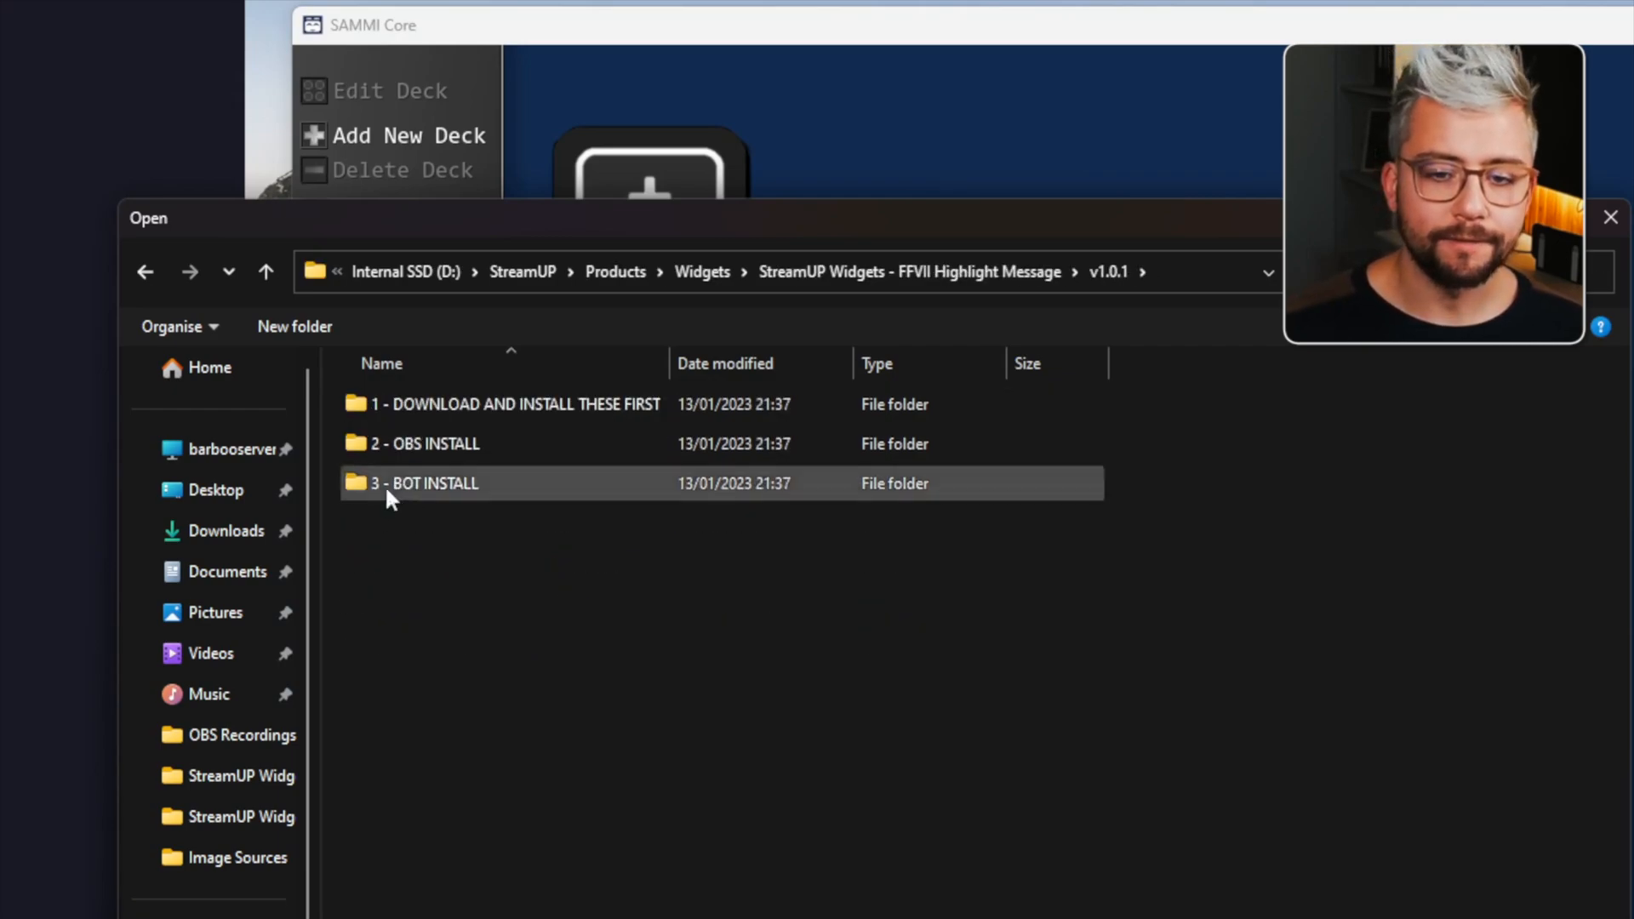
Install the FFVII Highlight Message SEF file from 3 - BOT INSTALL > SAMMI, adding its deck.
double_click(401, 492)
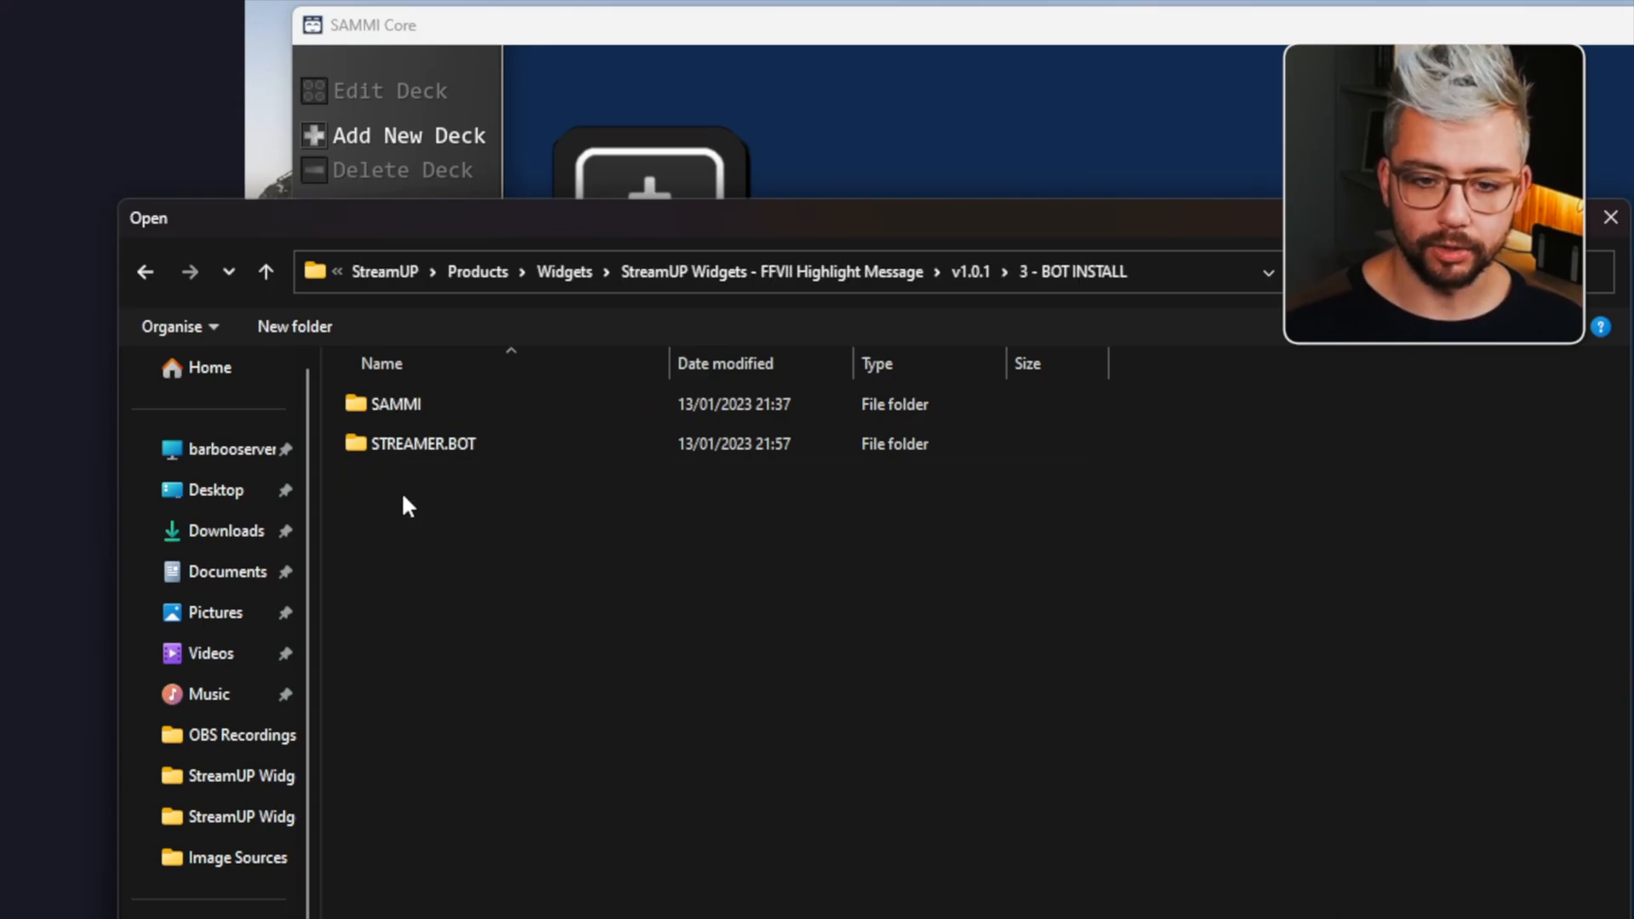
double_click(395, 406)
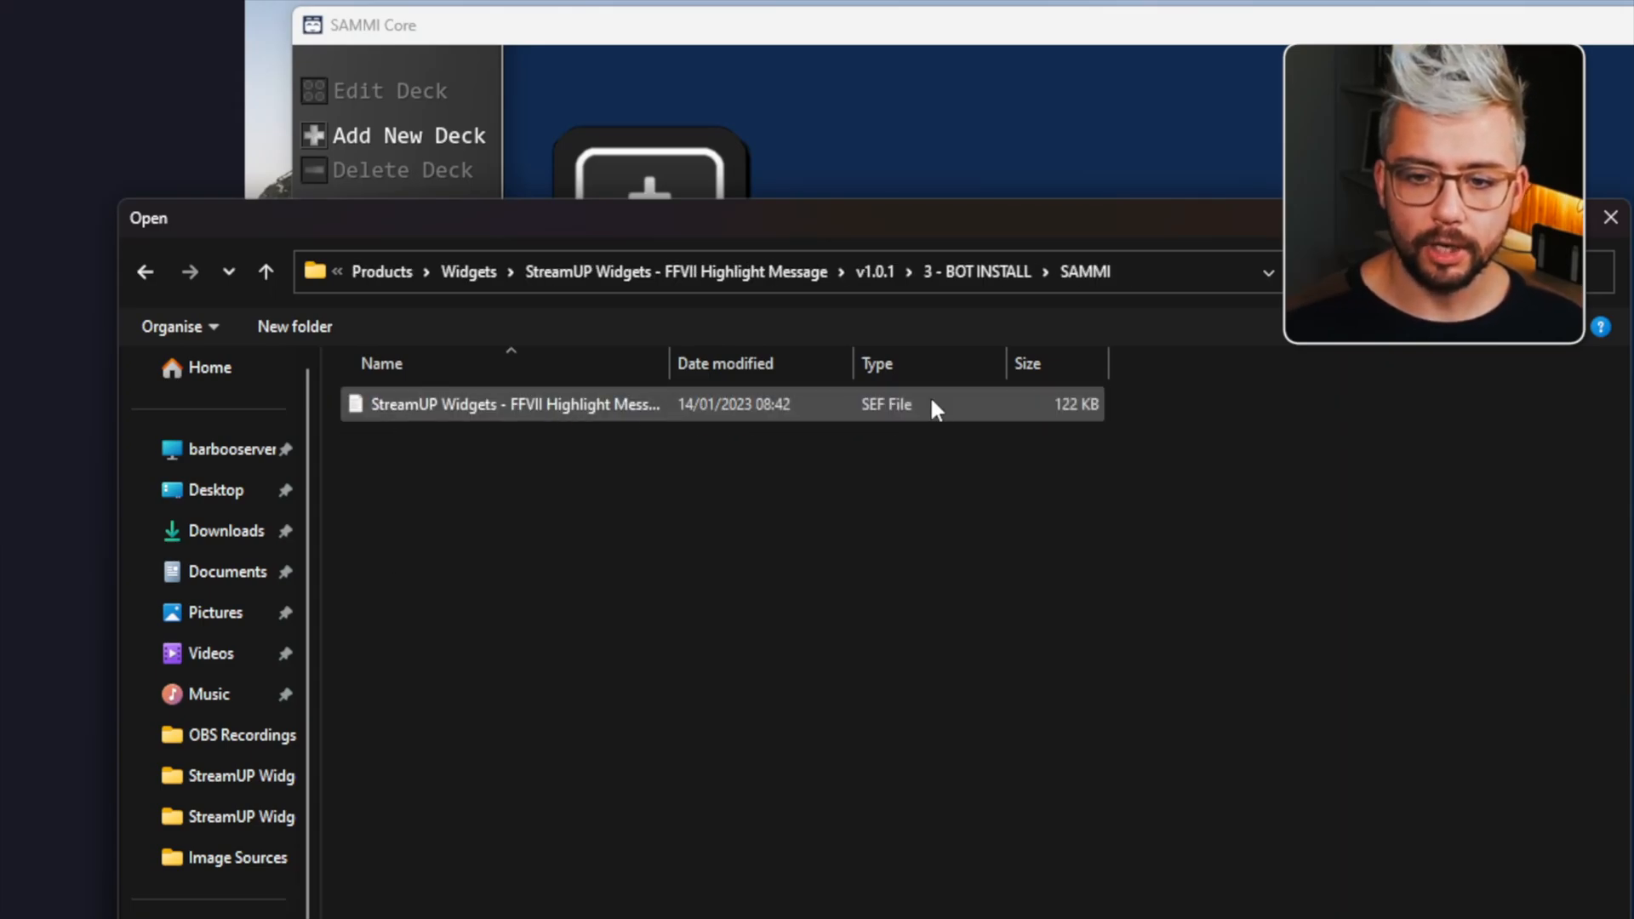
double_click(579, 405)
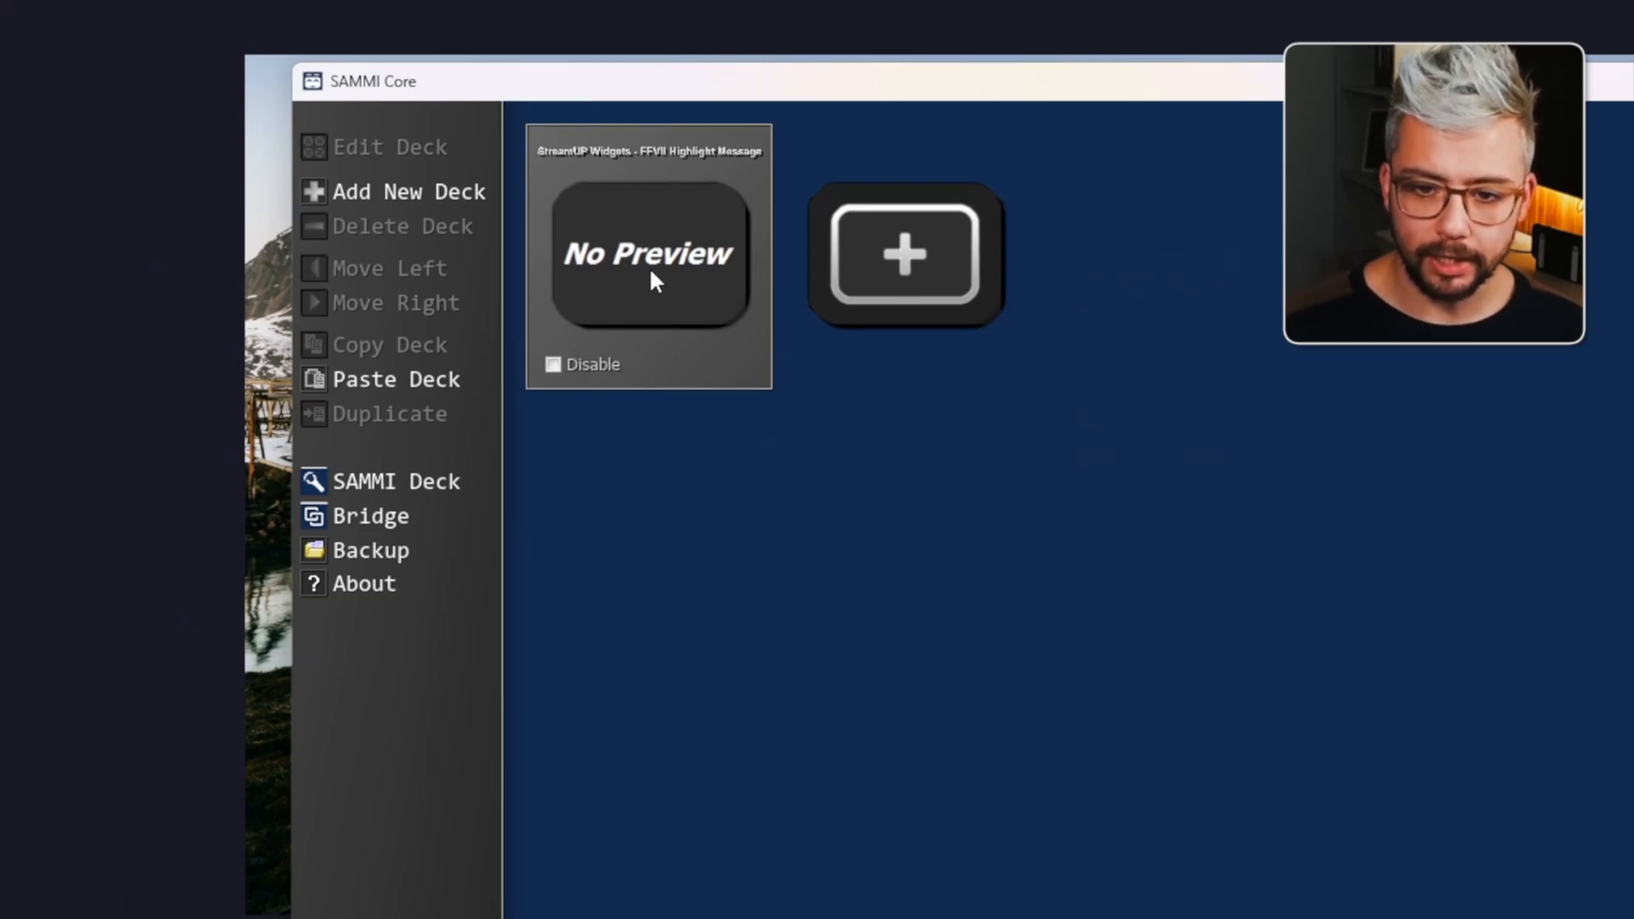
In the FFVII Highlight Message deck, add a new trigger to the Main Button.
double_click(652, 278)
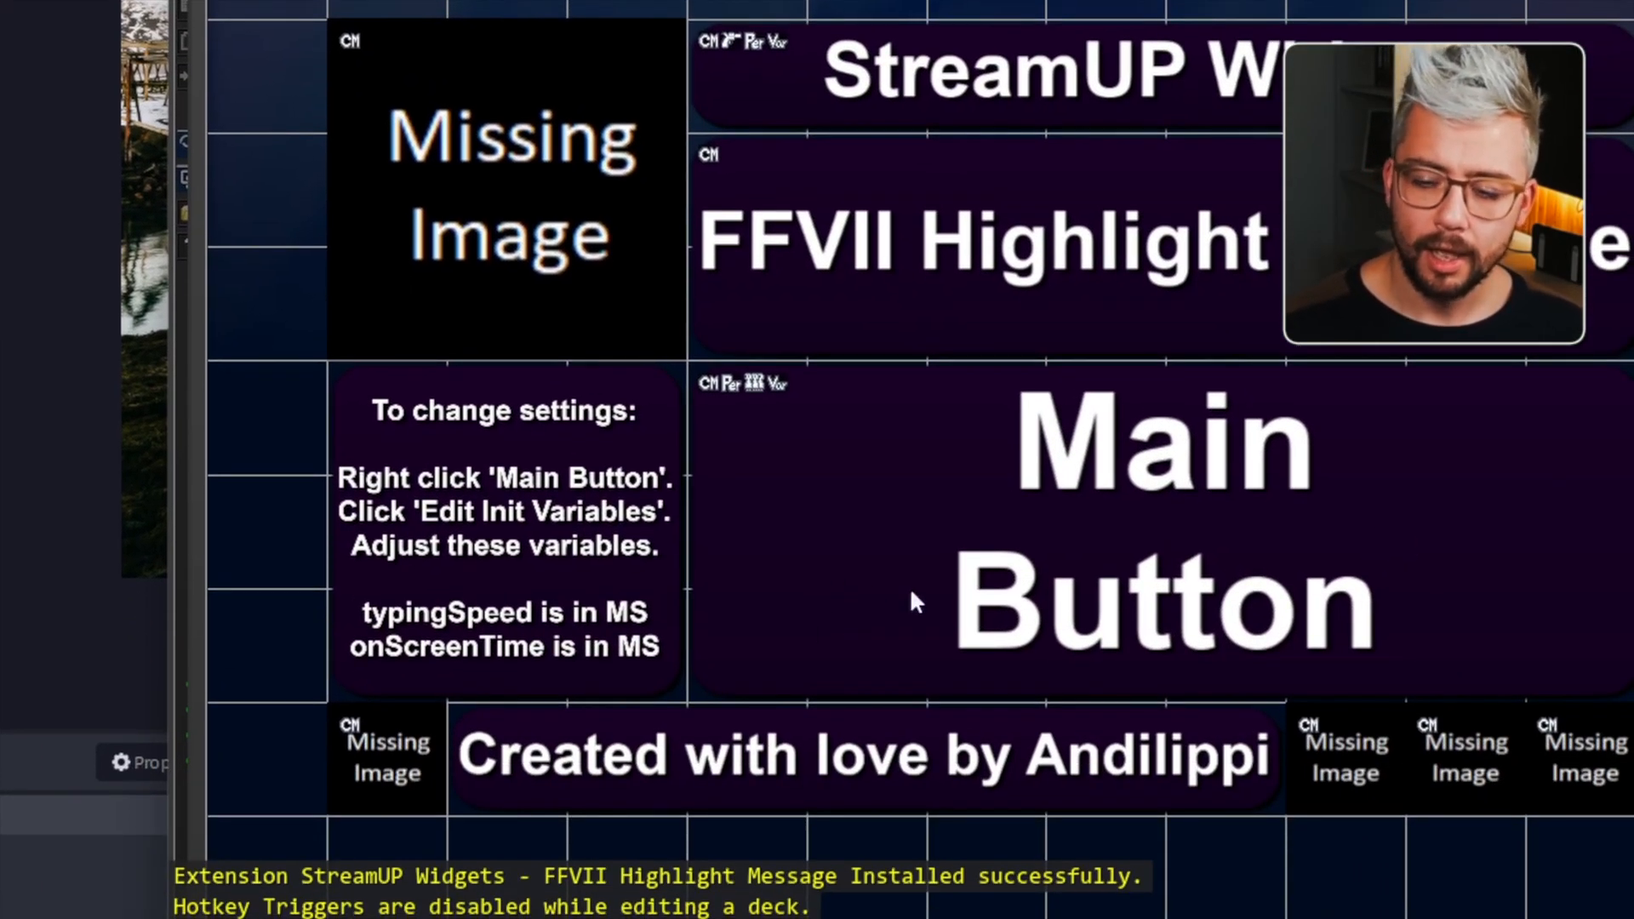
right_click(1123, 473)
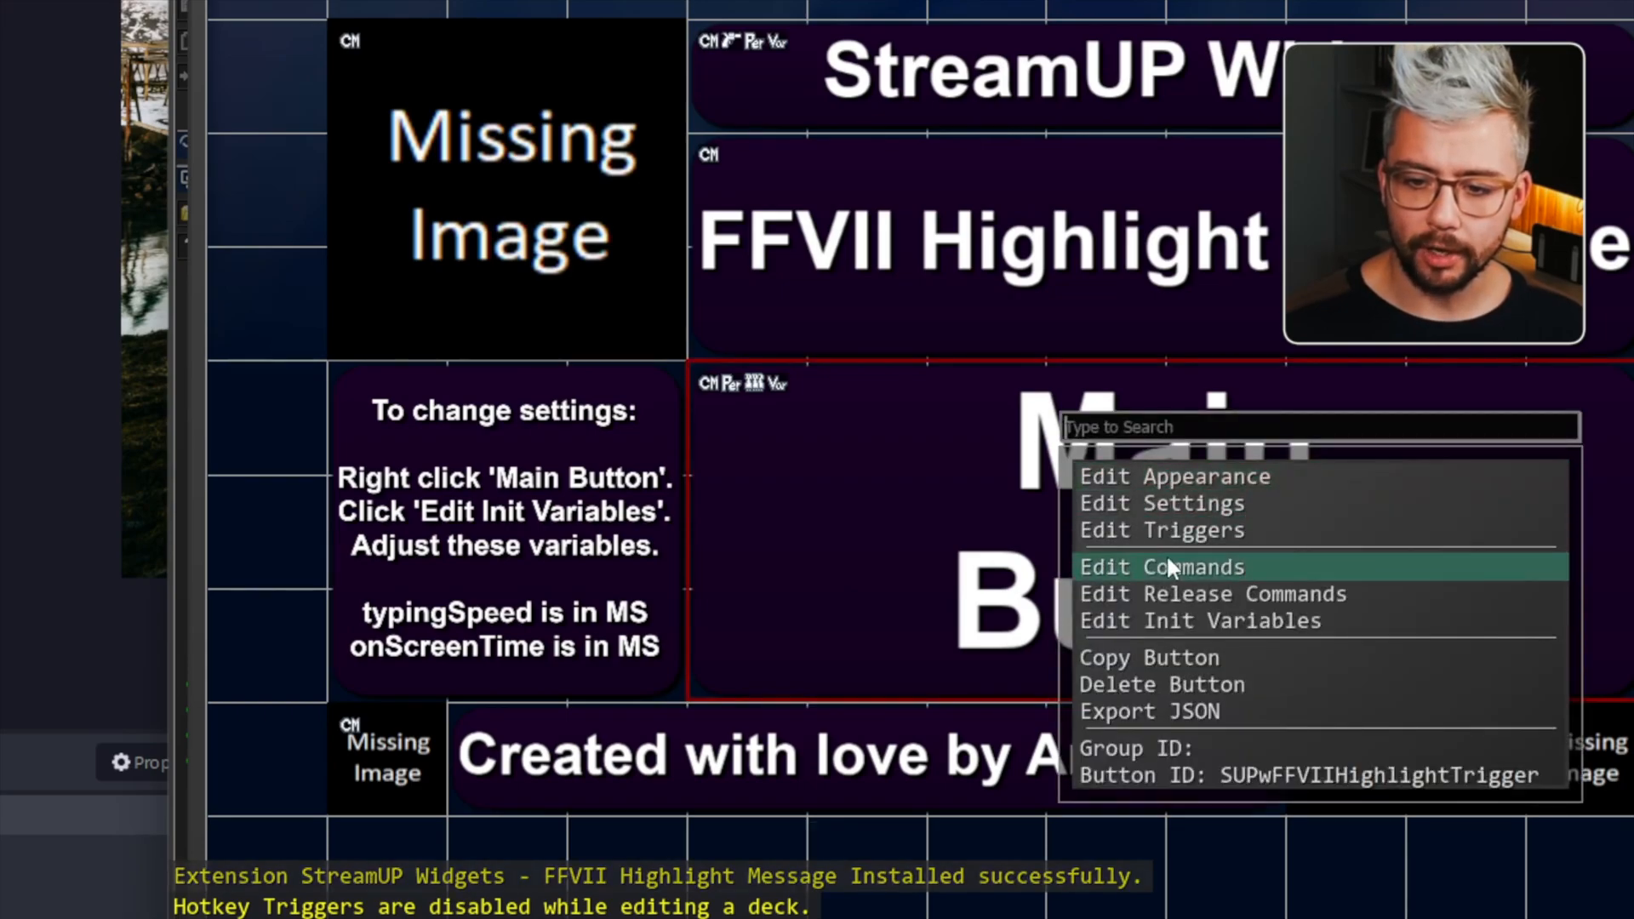
click(1145, 530)
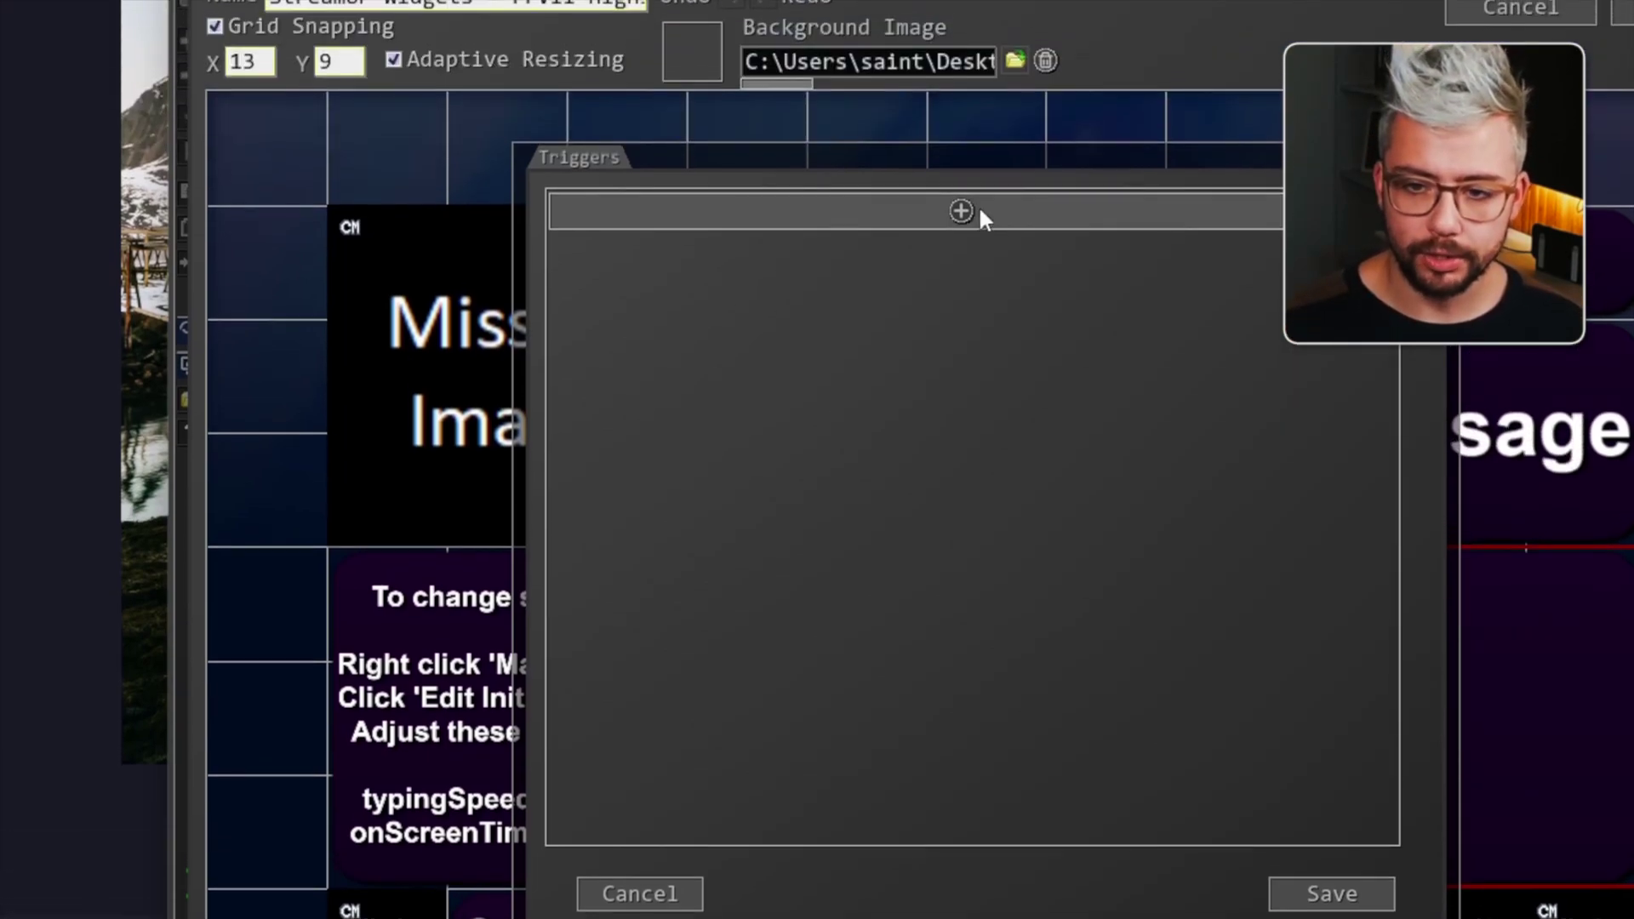
click(964, 208)
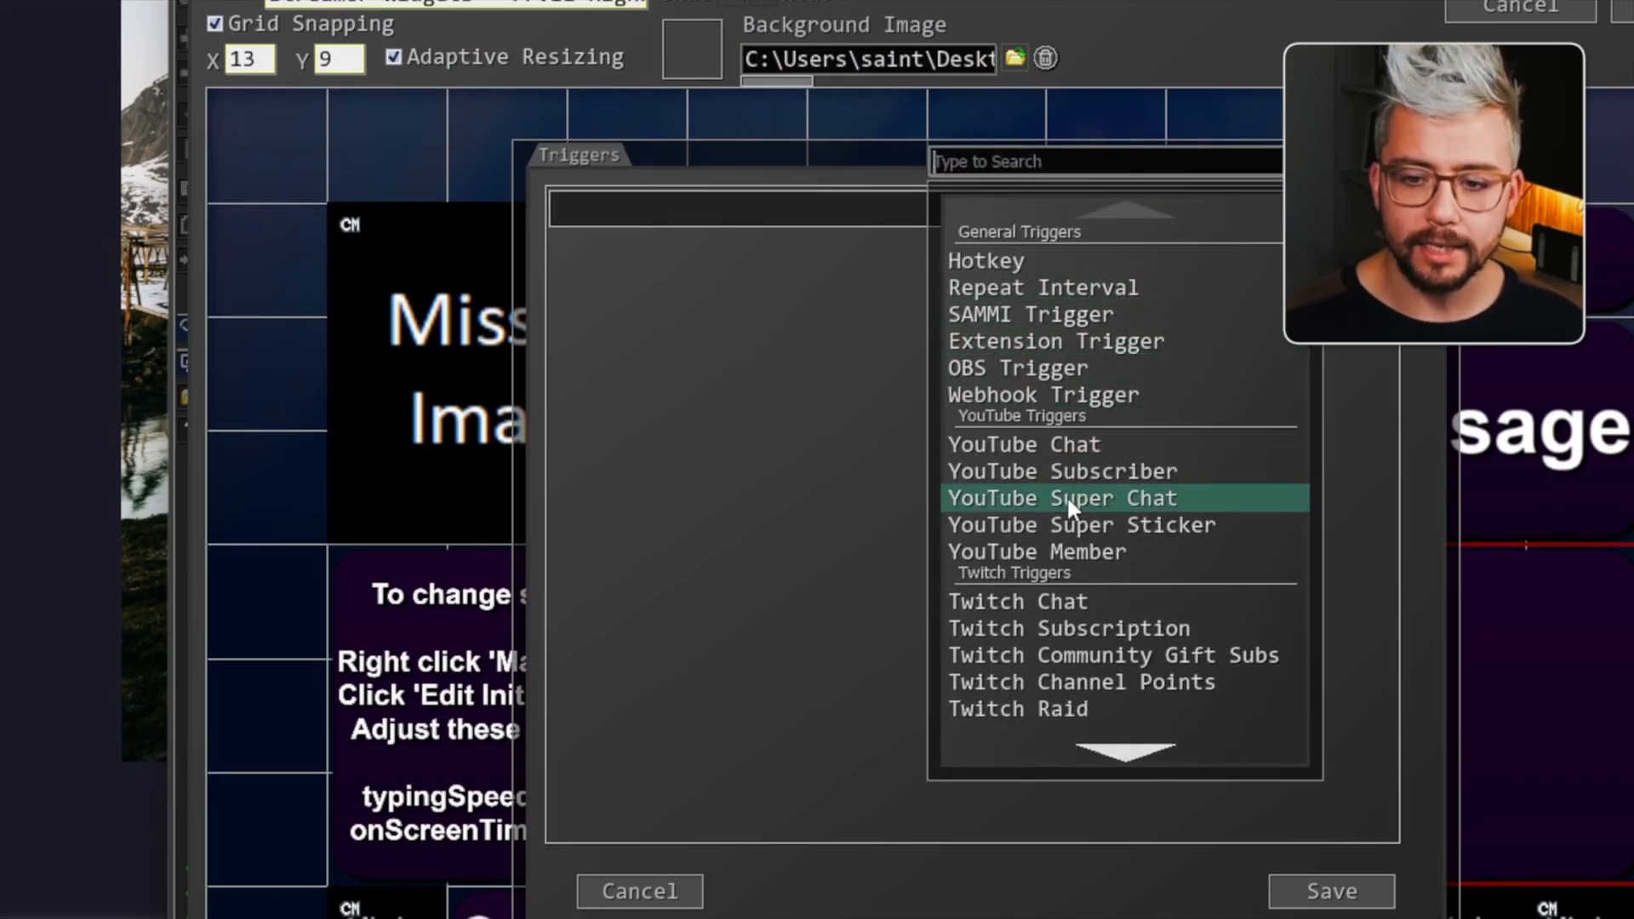
scroll(1080, 511, down, 1)
scroll(1092, 575, down, 1)
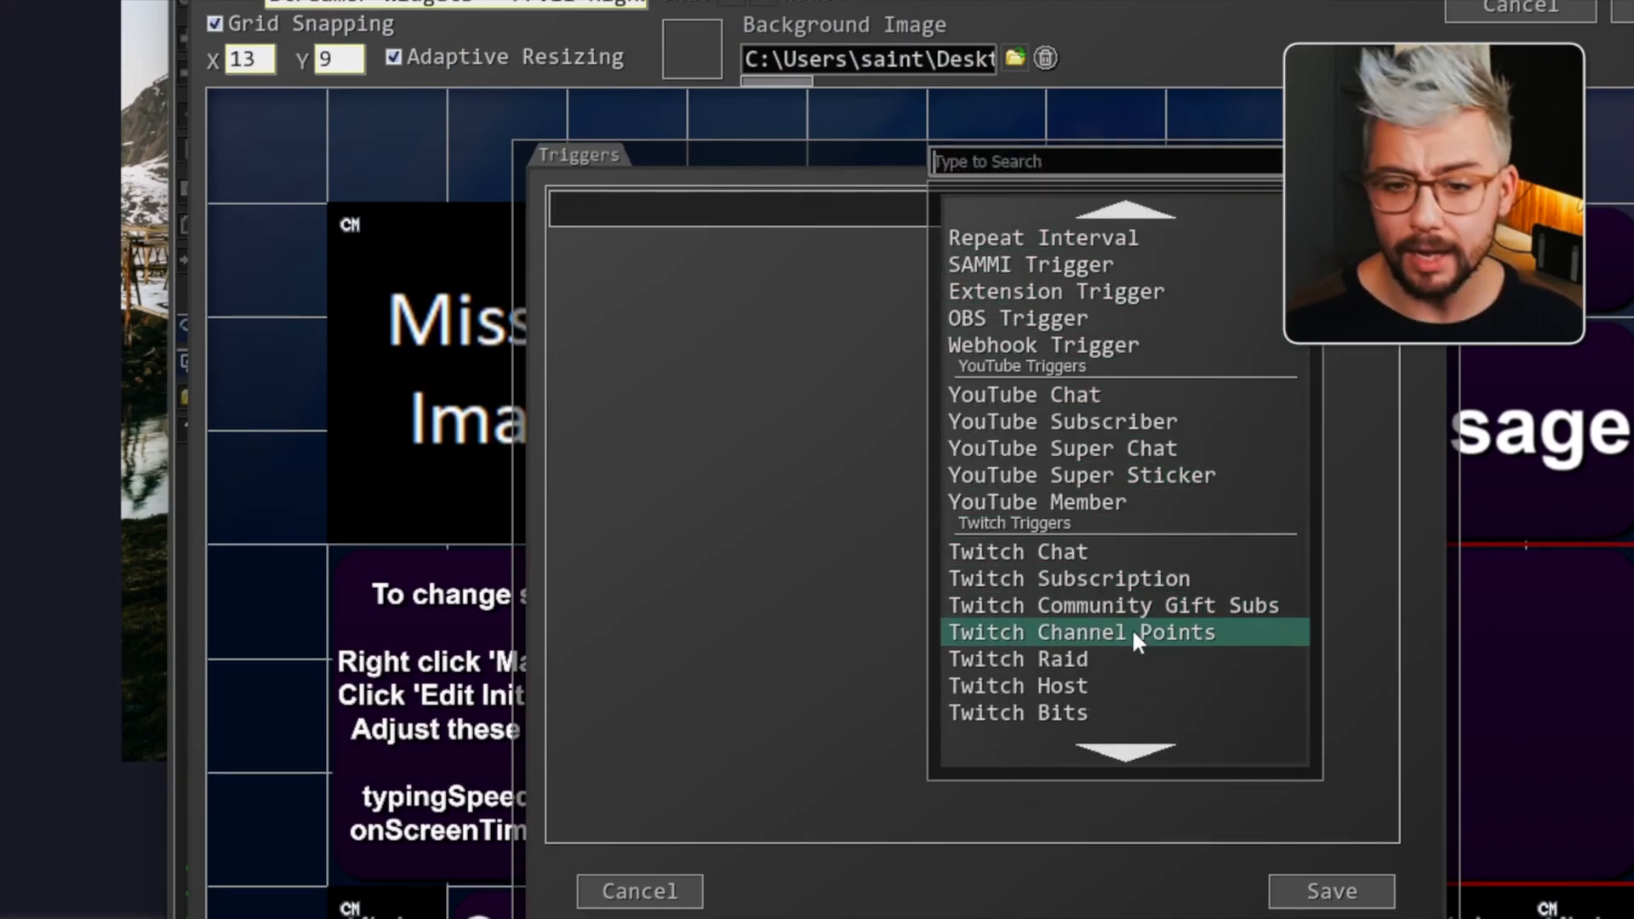
Make it a Twitch Channel Points trigger on the Highlight Your Message On Screen reward with User Input Required, and save.
click(1132, 639)
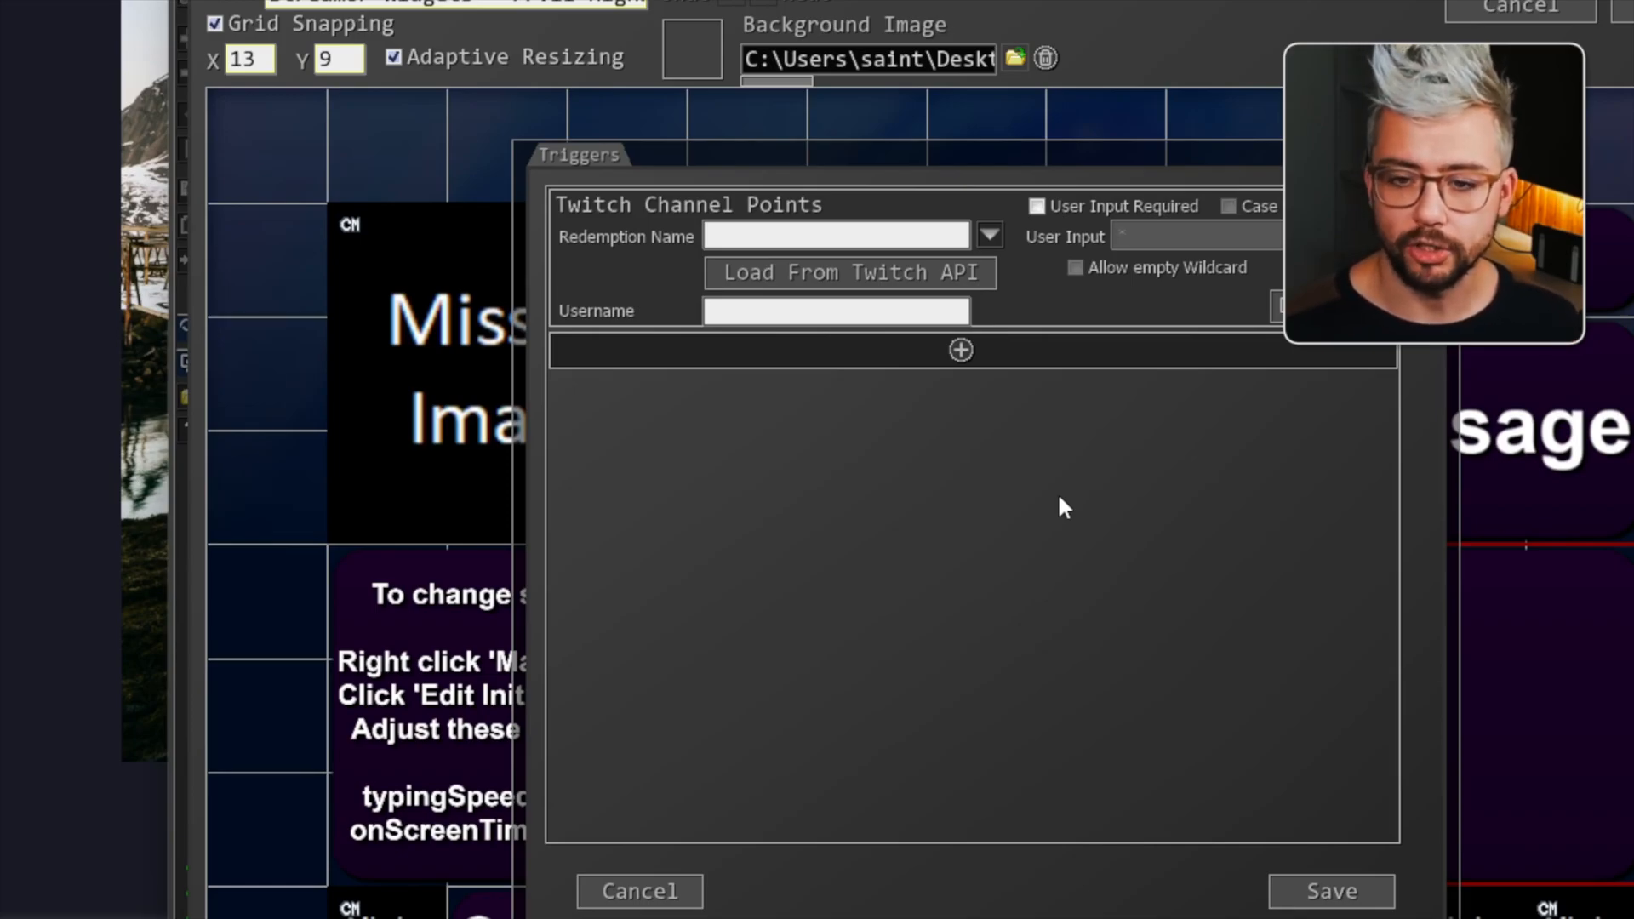
click(989, 237)
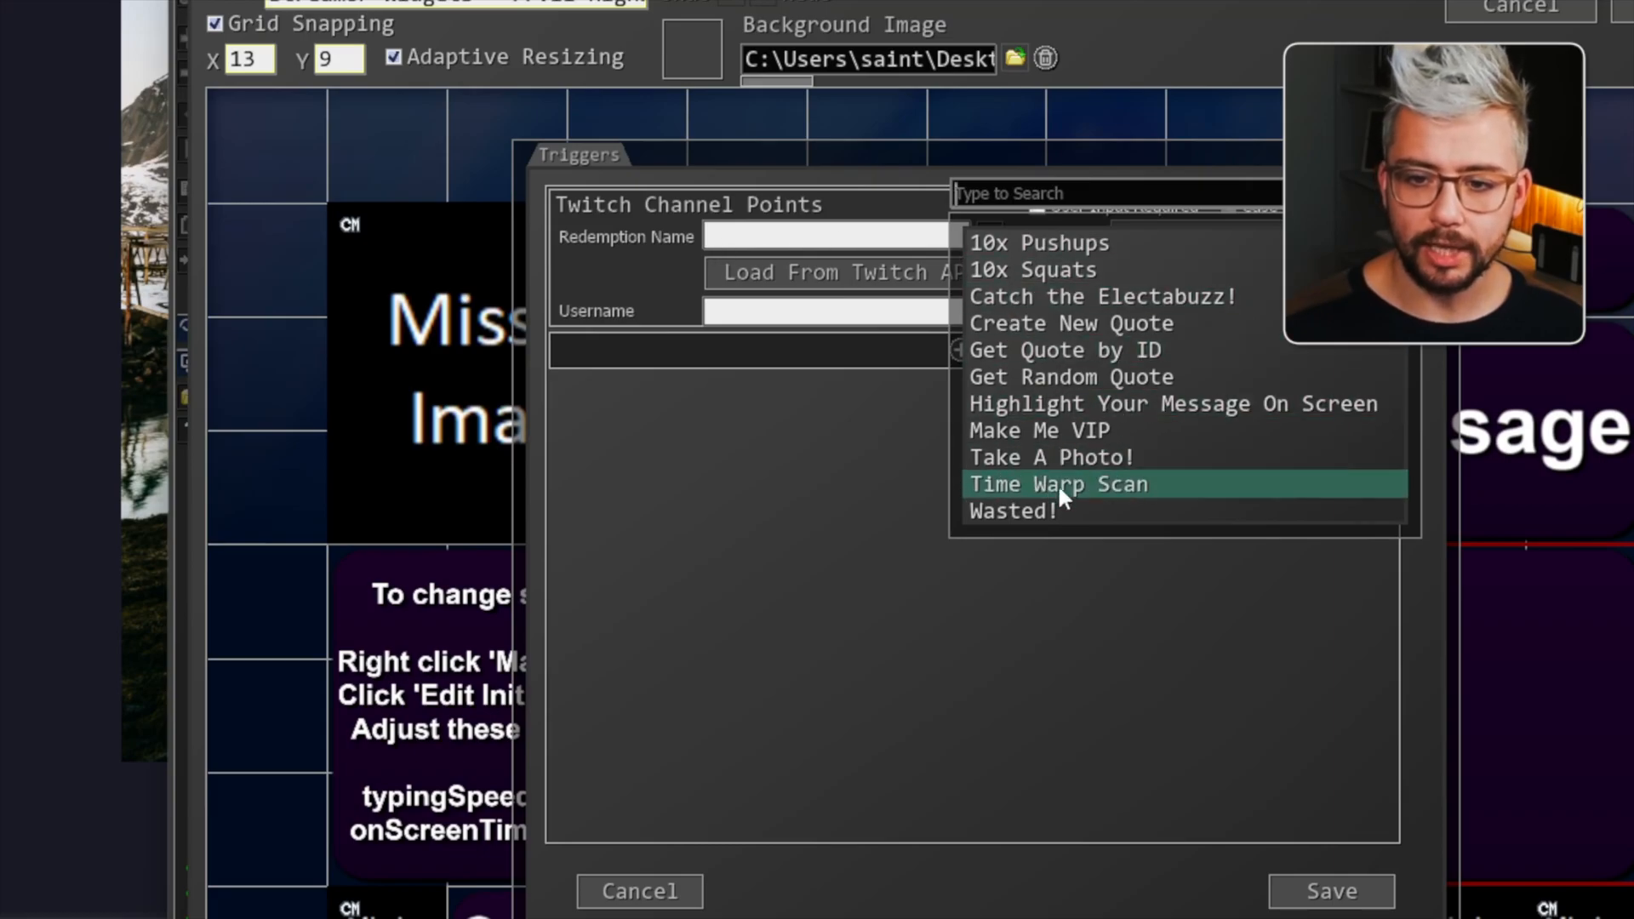
click(1232, 406)
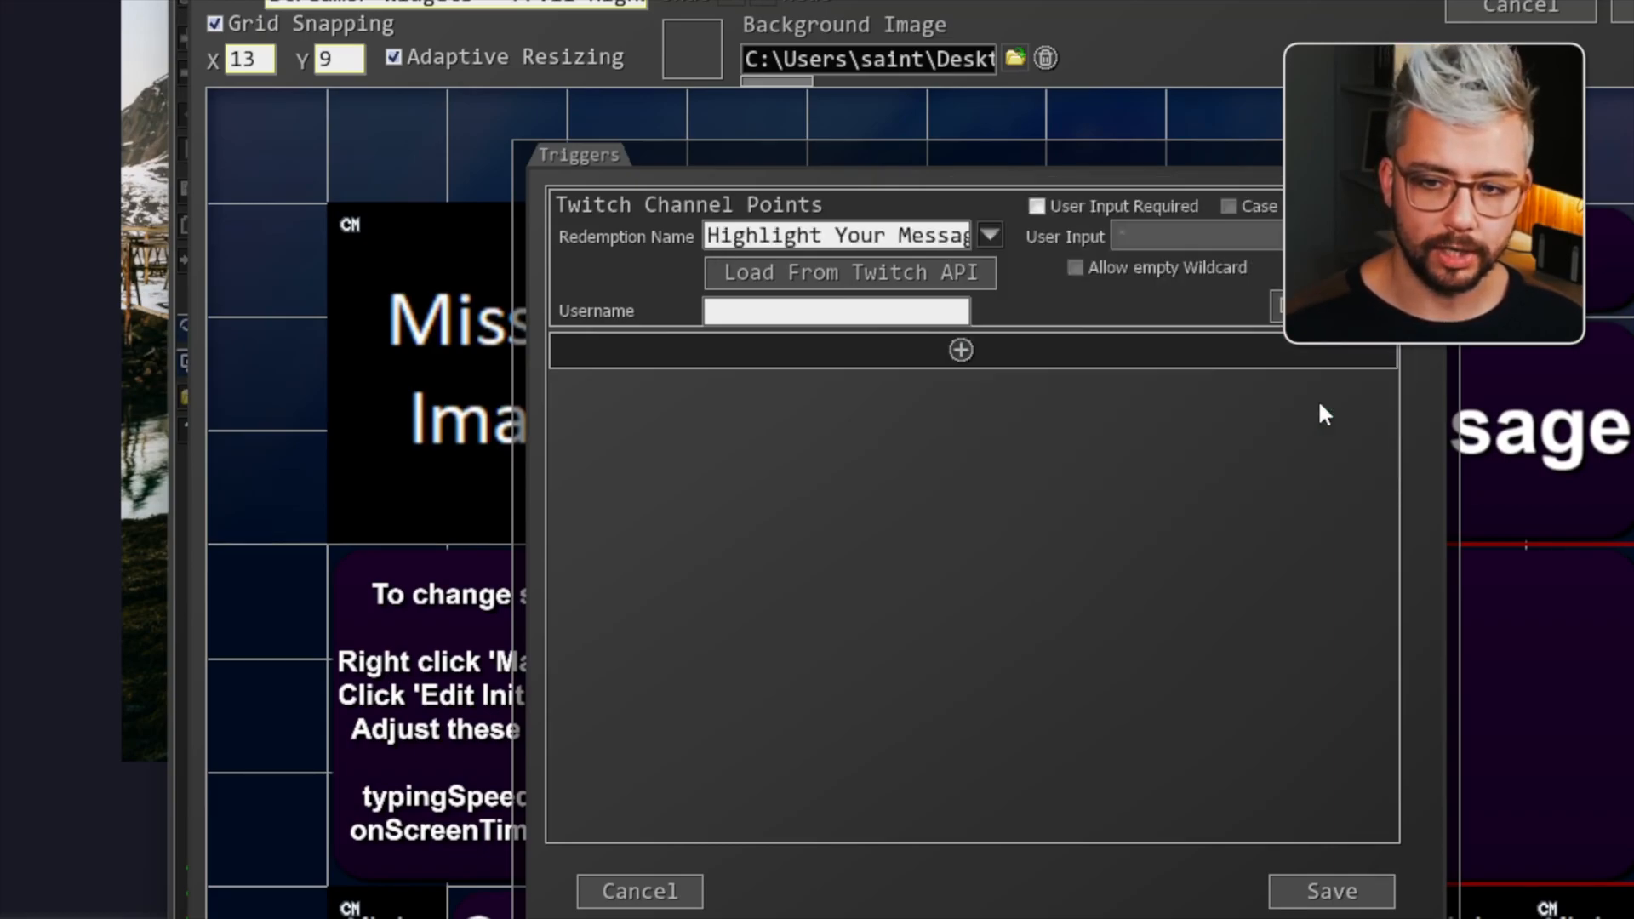
click(1037, 222)
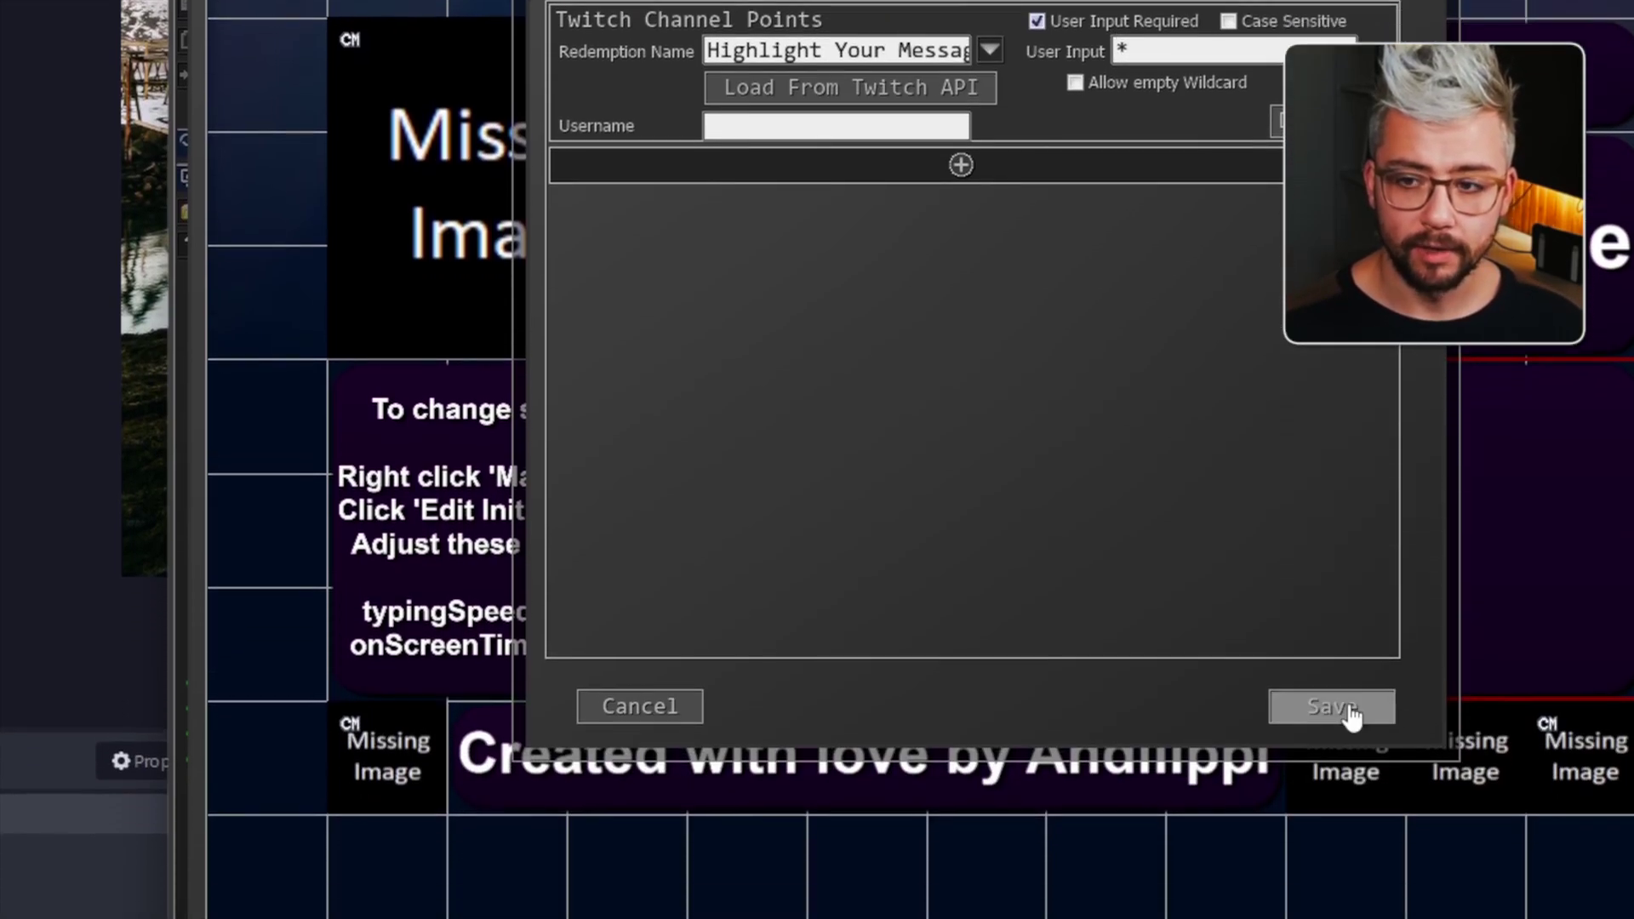
click(1338, 906)
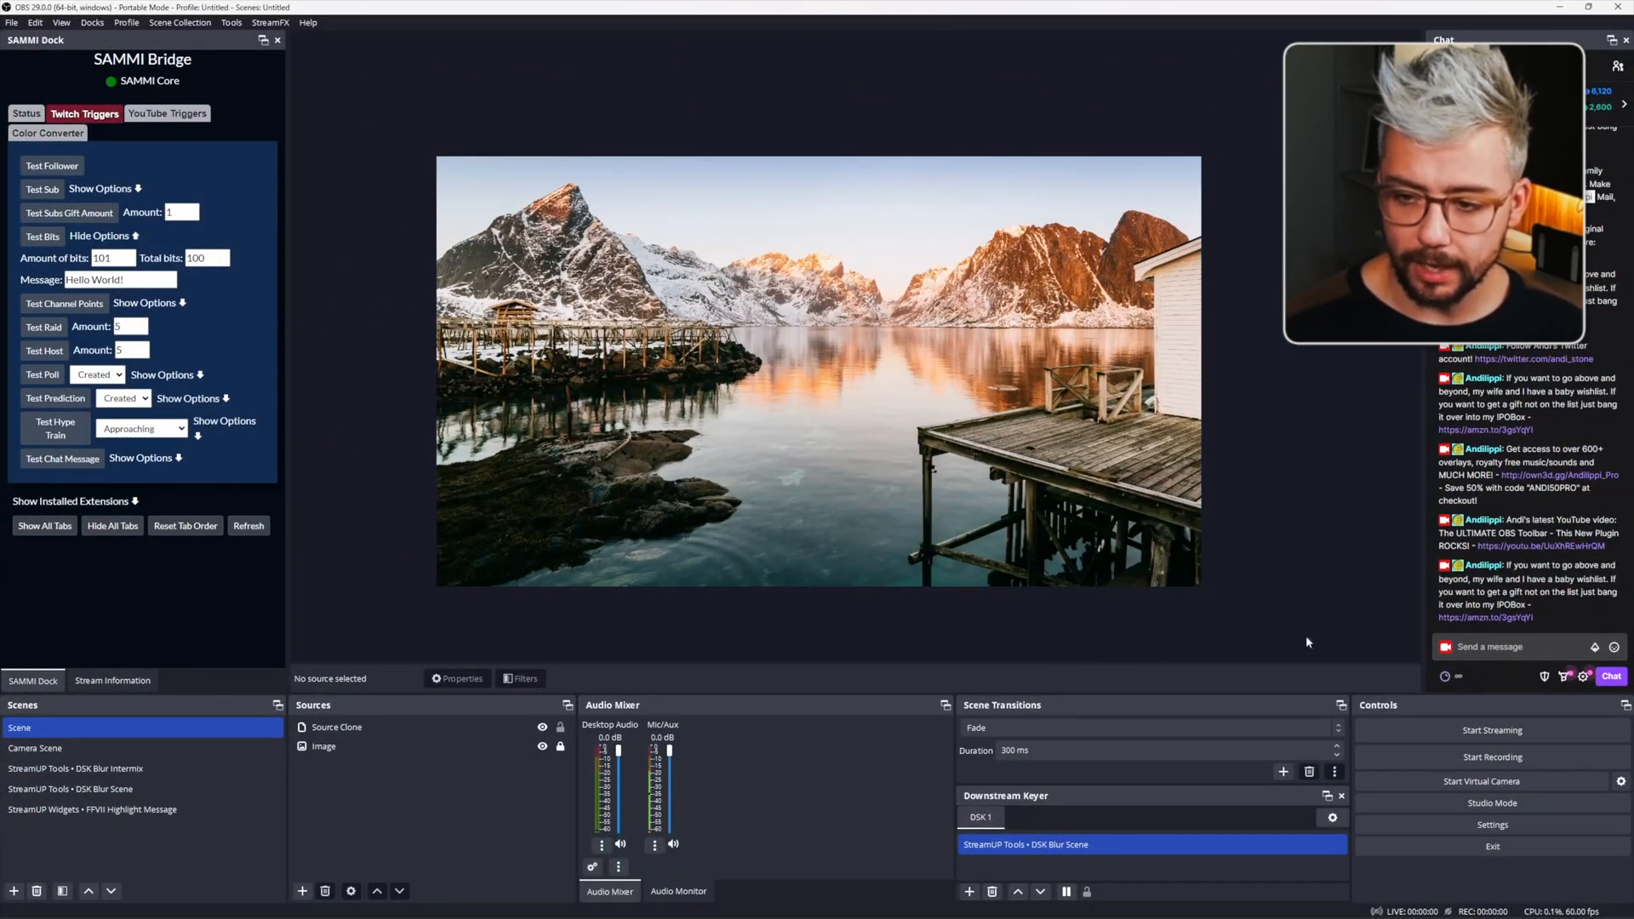
Redeem the Highlight Your Message On Screen channel-point reward from chat with a test message.
click(1453, 678)
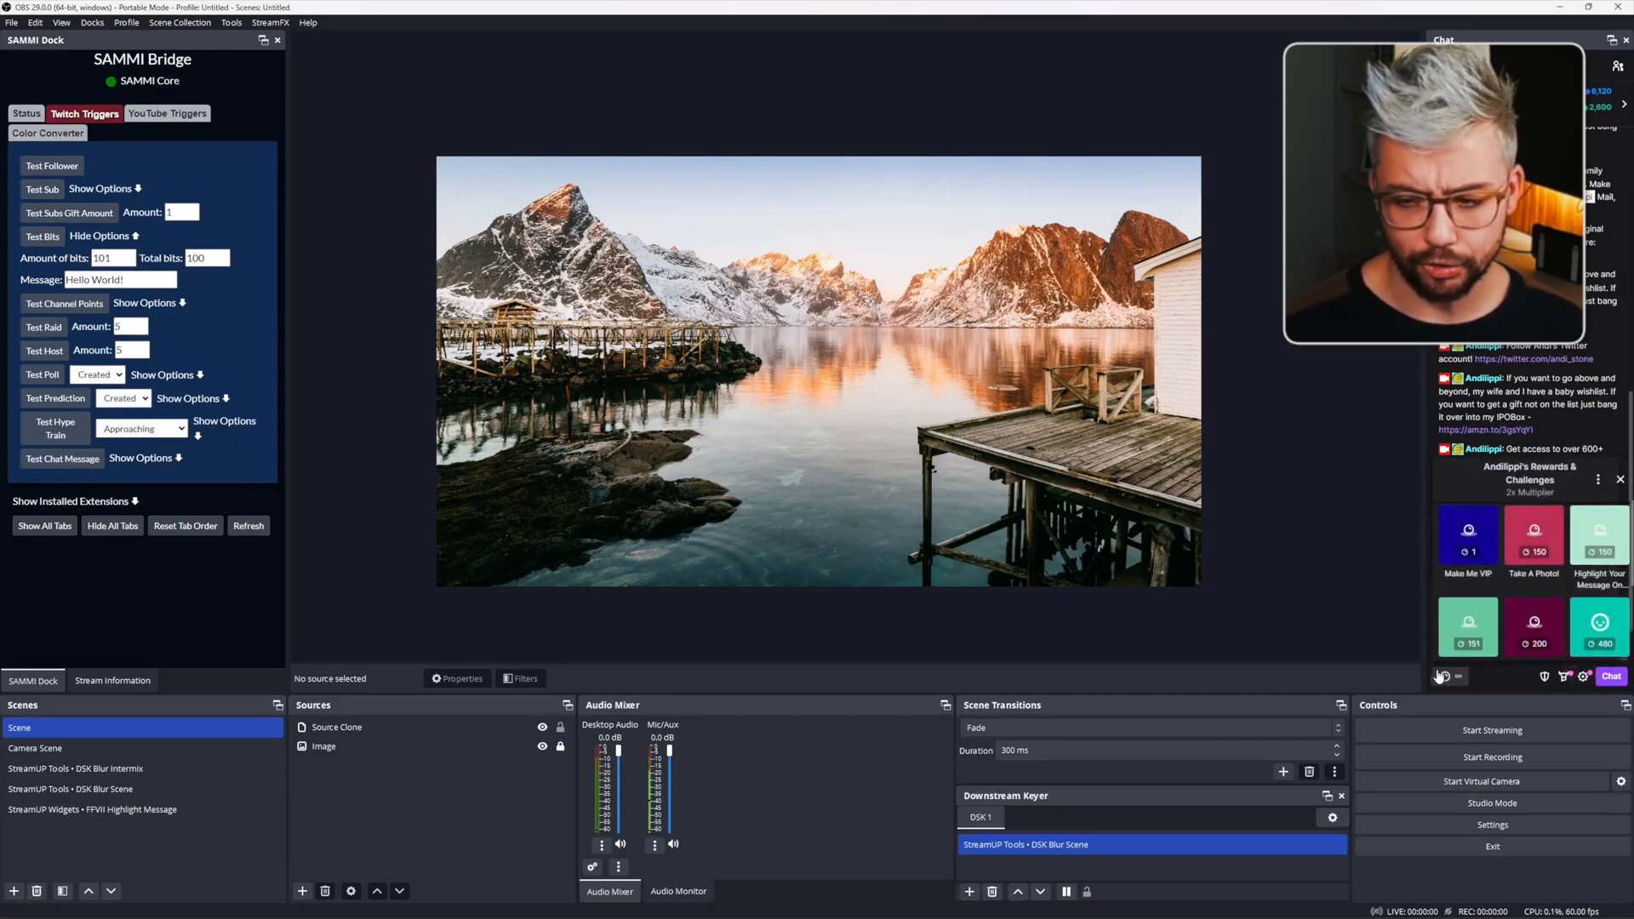
click(1590, 552)
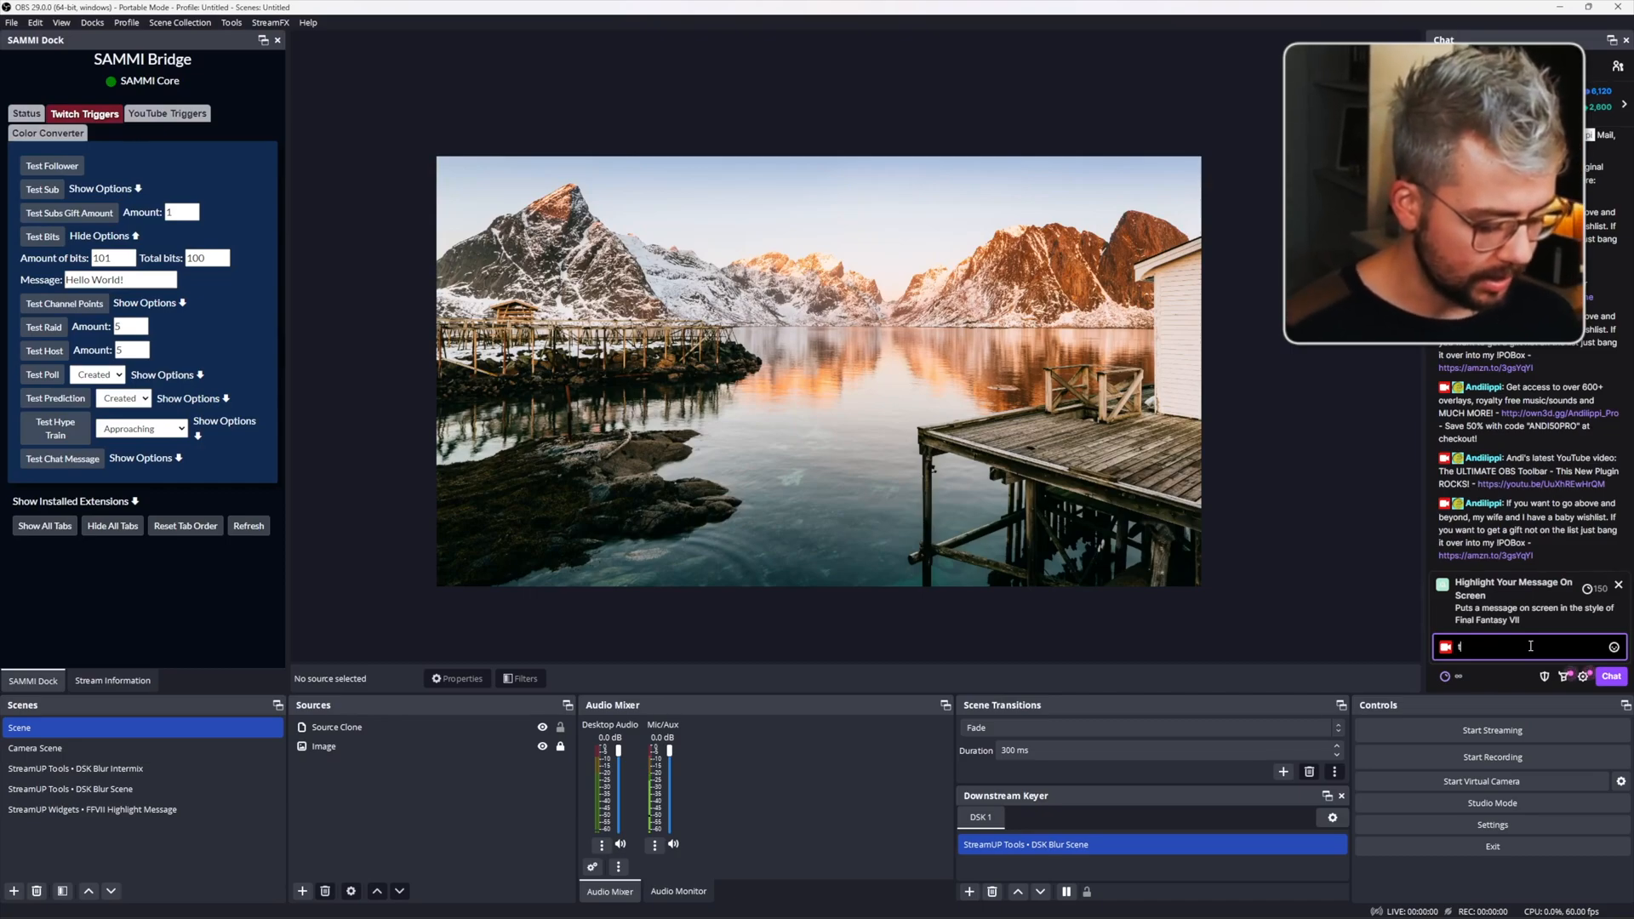
text(this is a test message)
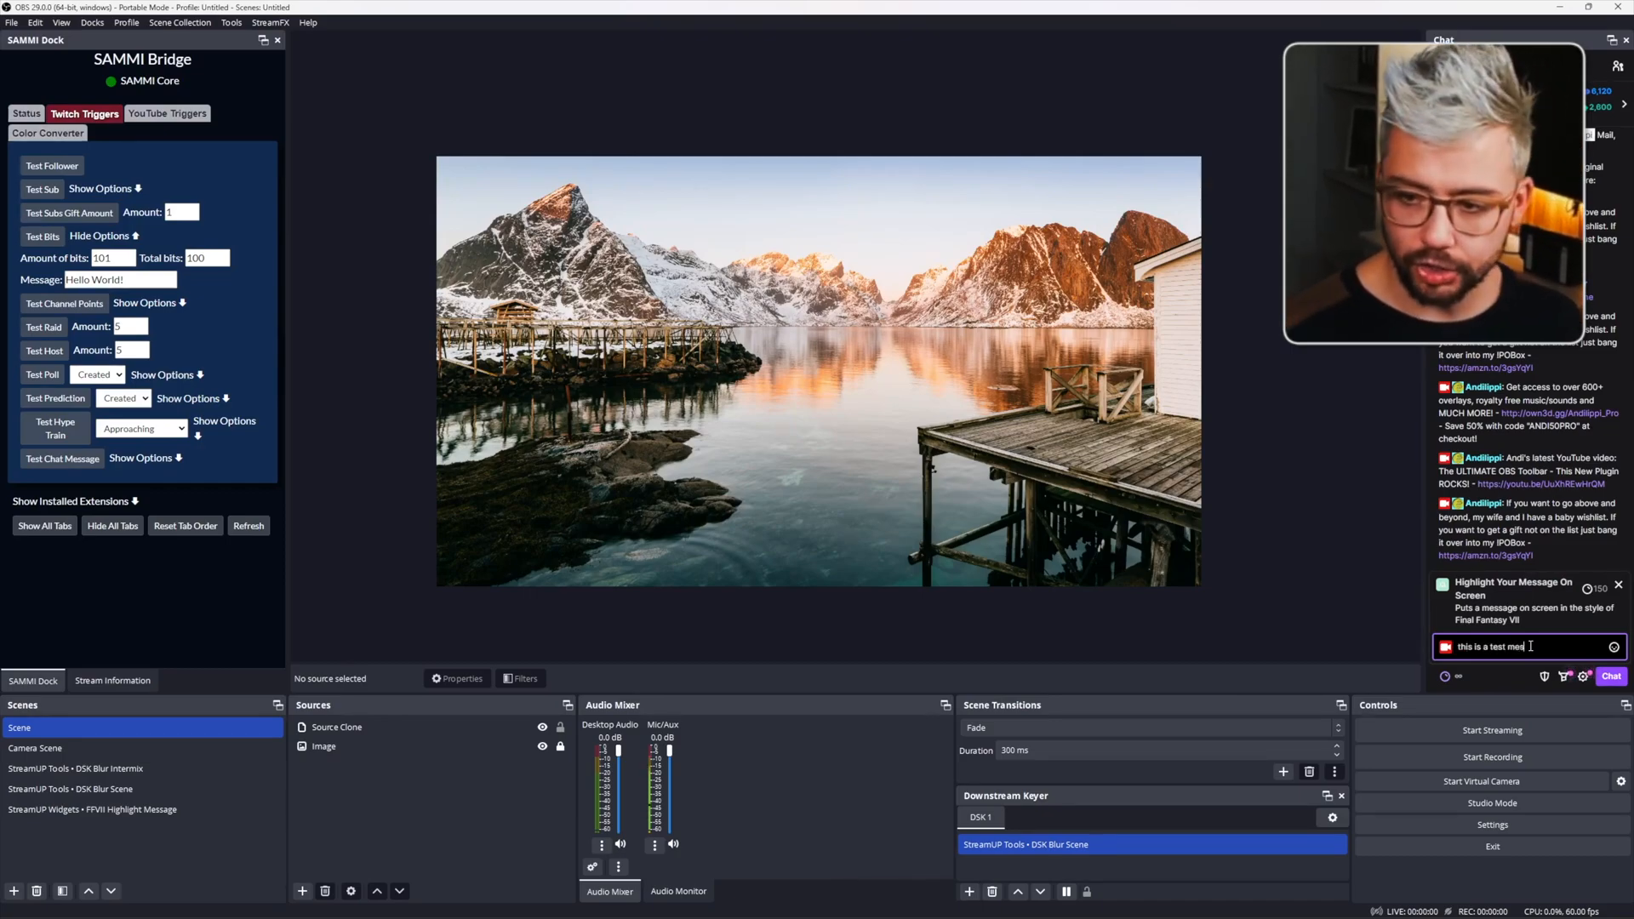
key(Return)
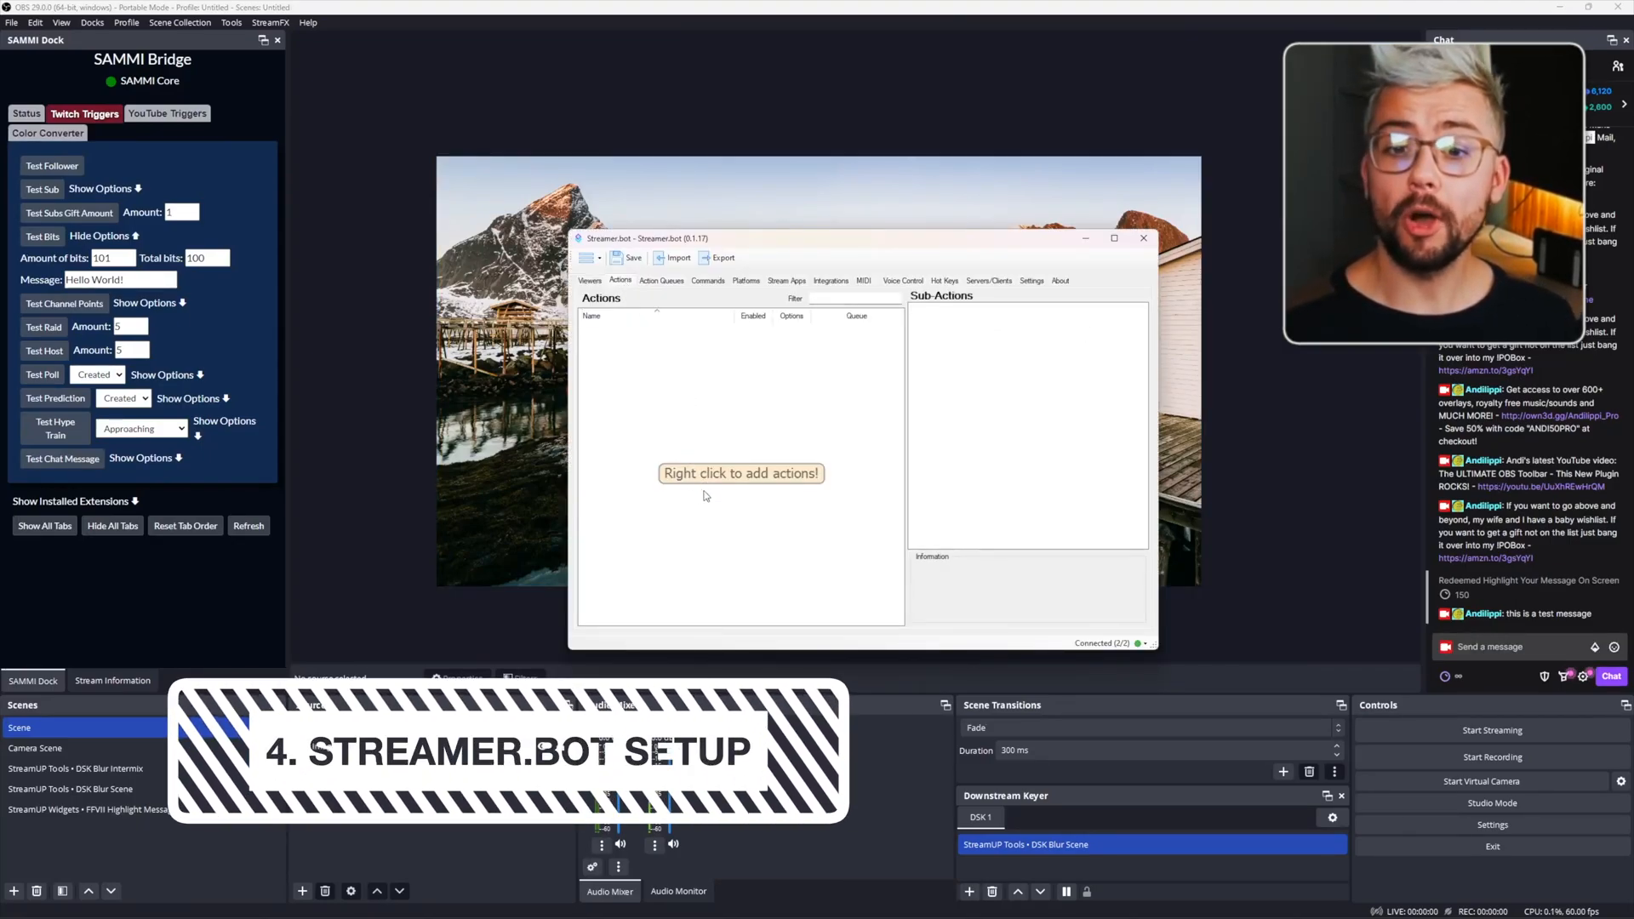
With Streamer.bot beside OBS, go into the widget's 3 - BOT INSTALL folder in Explorer.
drag(779, 243, 664, 253)
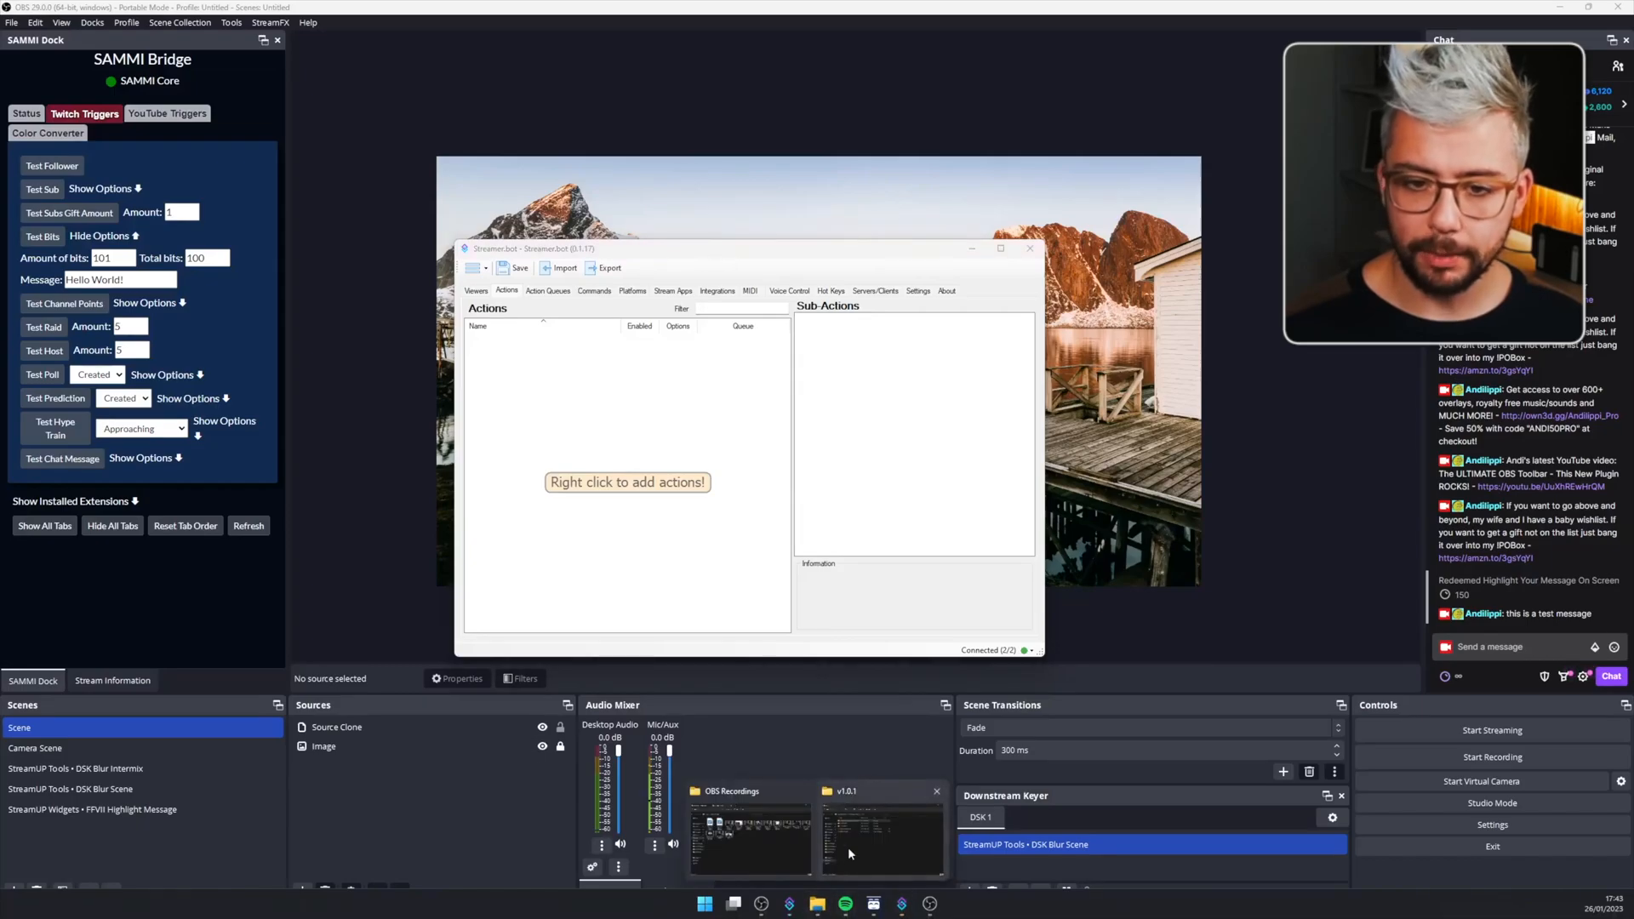
click(847, 846)
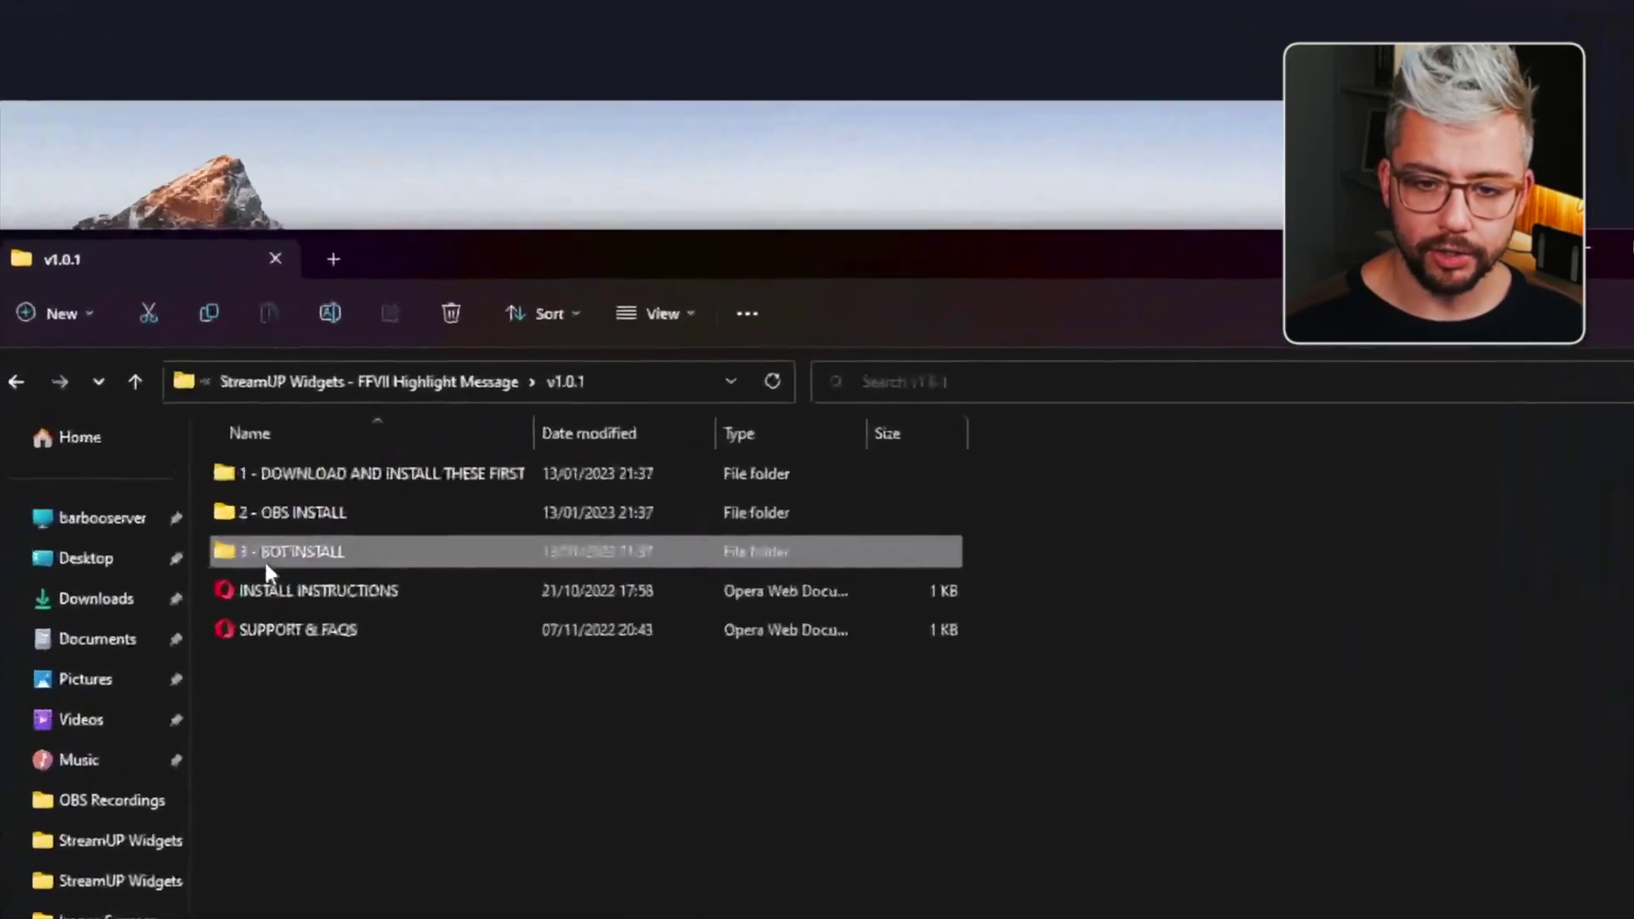
double_click(585, 387)
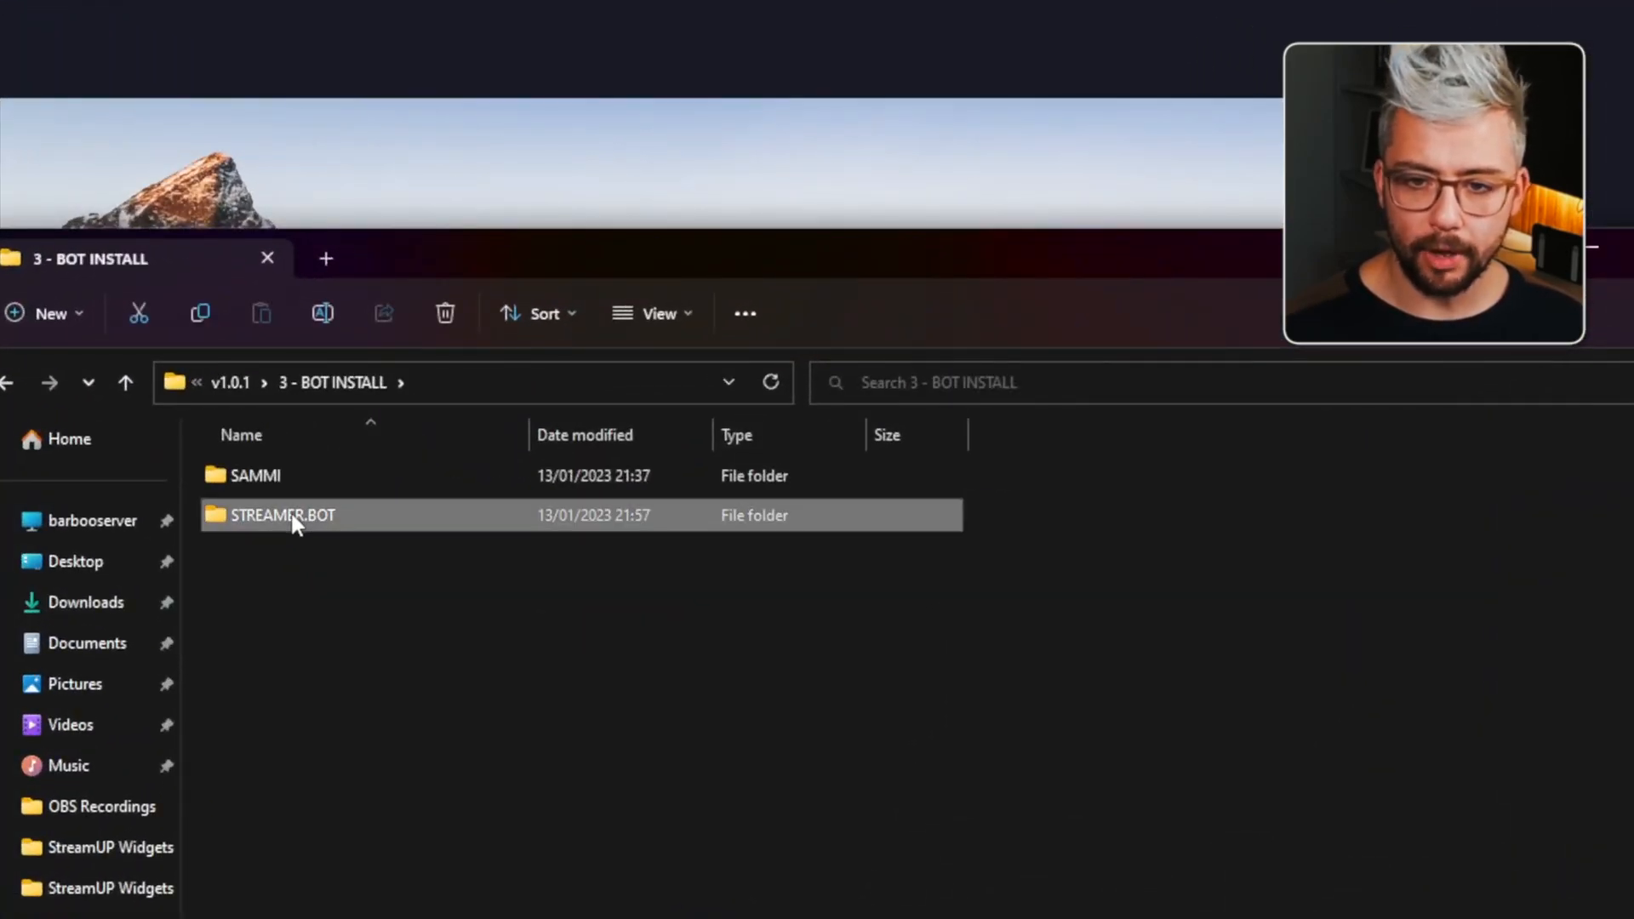
Start a Streamer.bot import and drag the widget's .sb file from the STREAMER.BOT folder into Import String.
double_click(267, 517)
drag(536, 262, 964, 343)
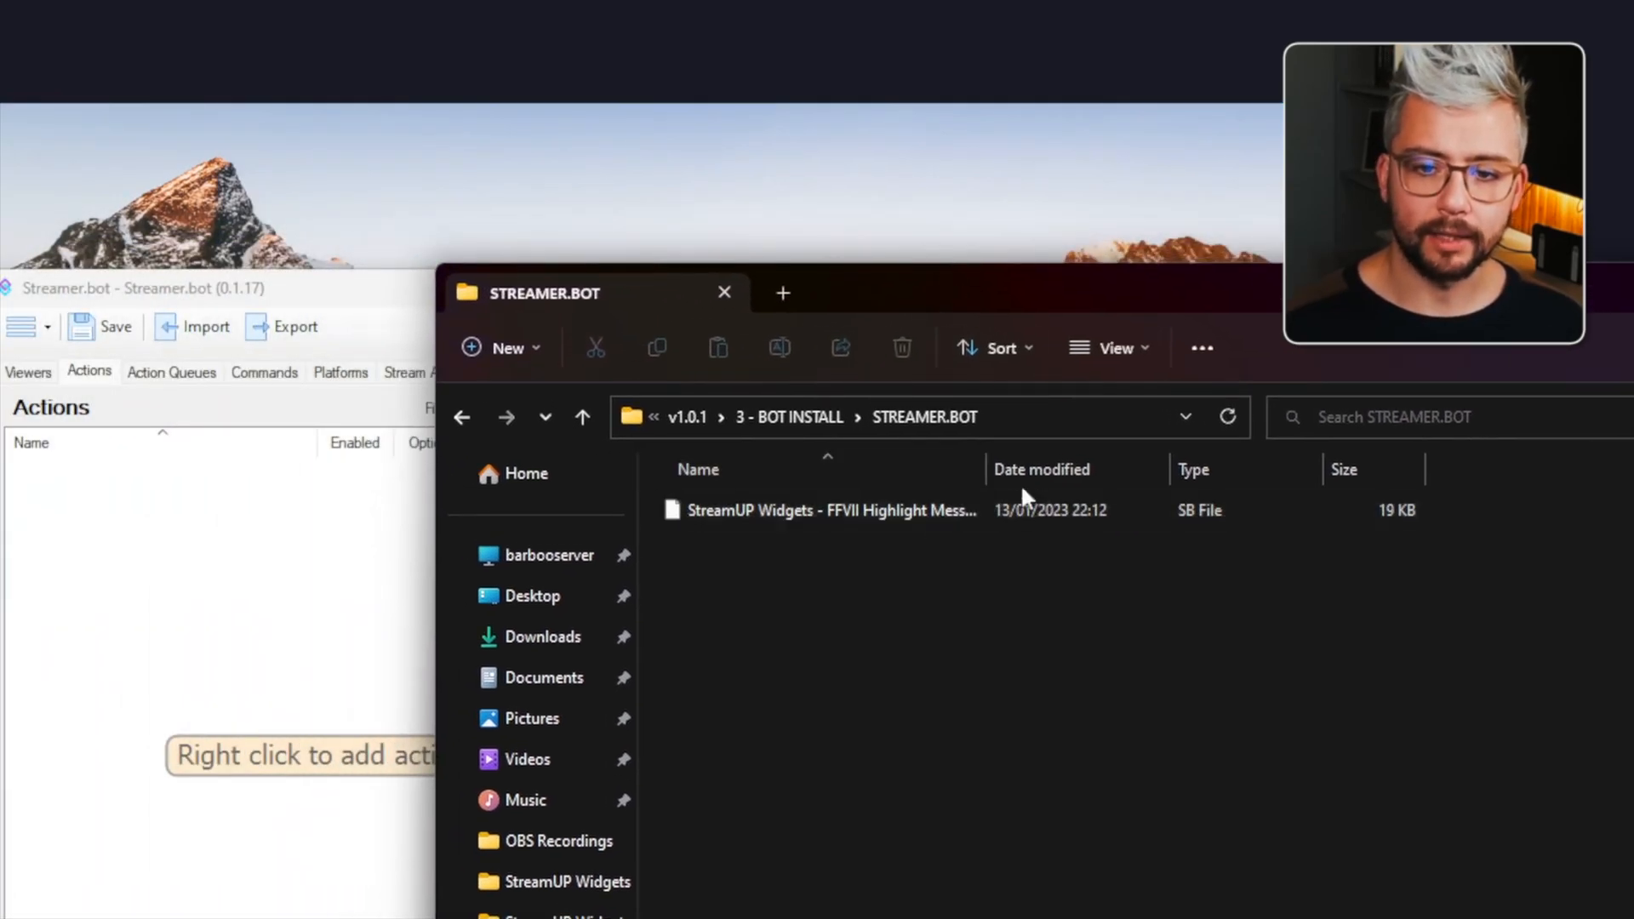
click(223, 326)
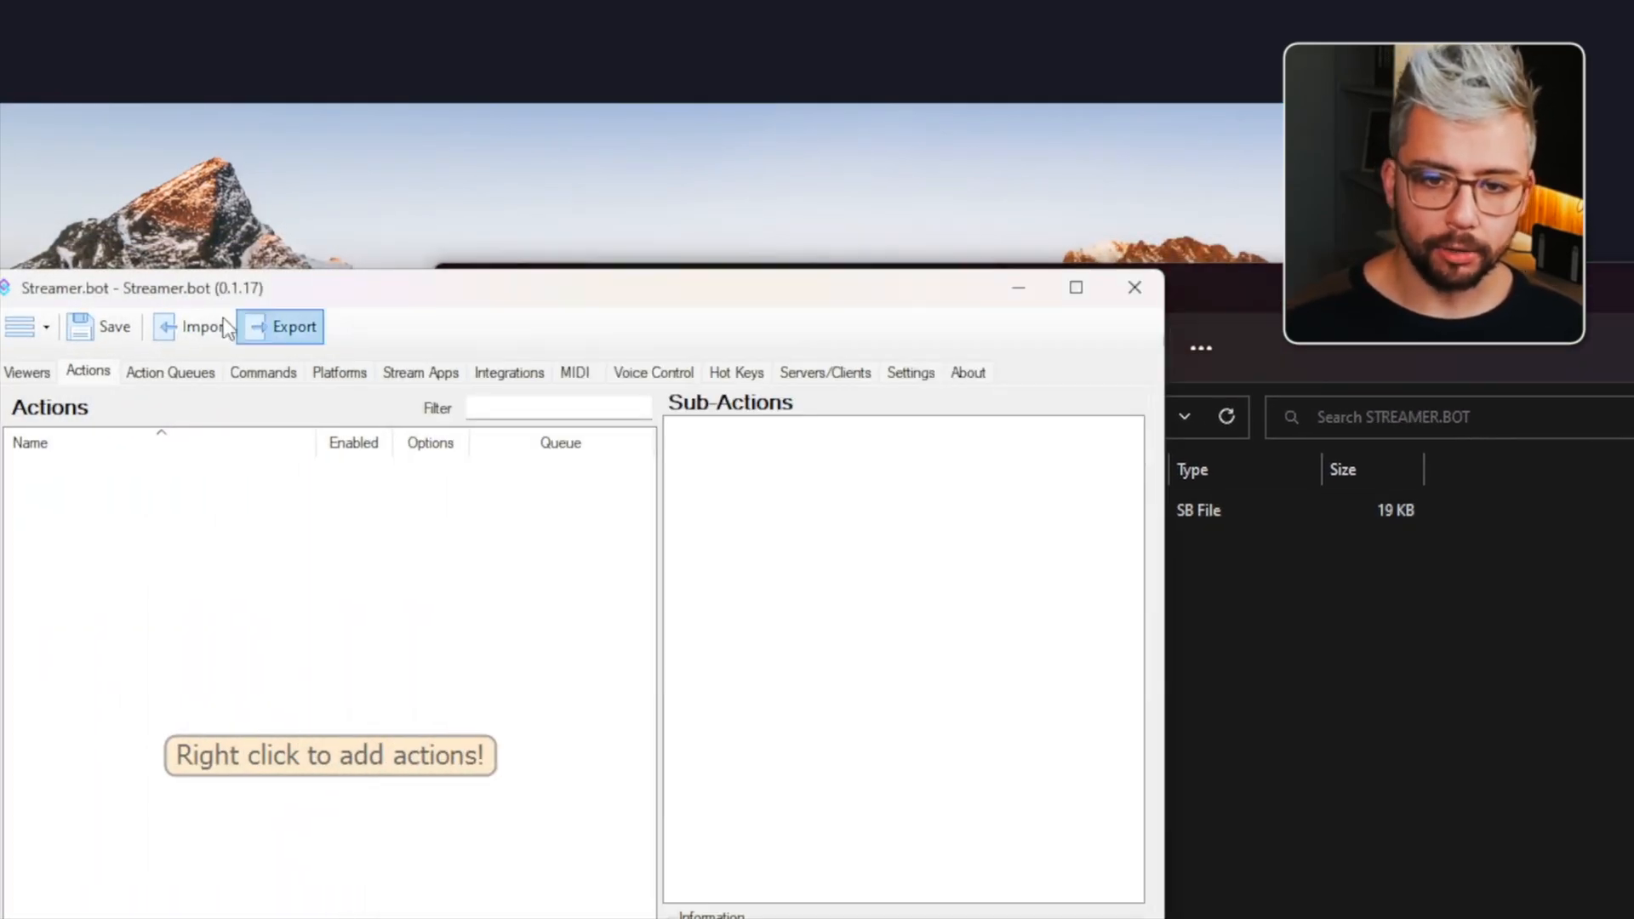
click(211, 333)
click(1370, 664)
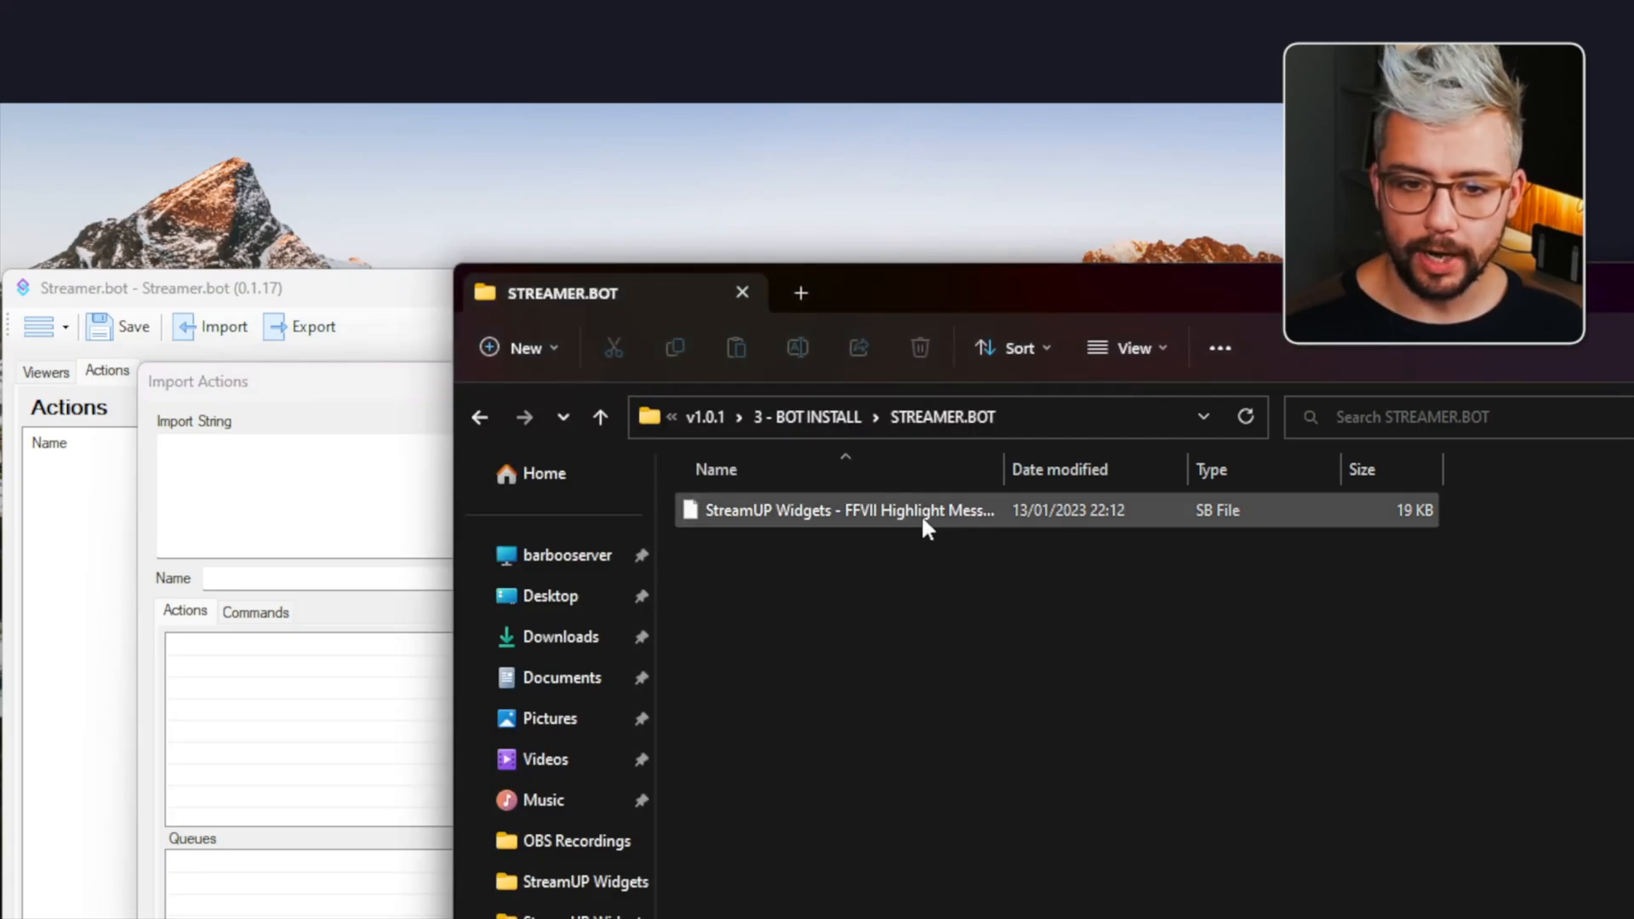
drag(923, 514, 328, 511)
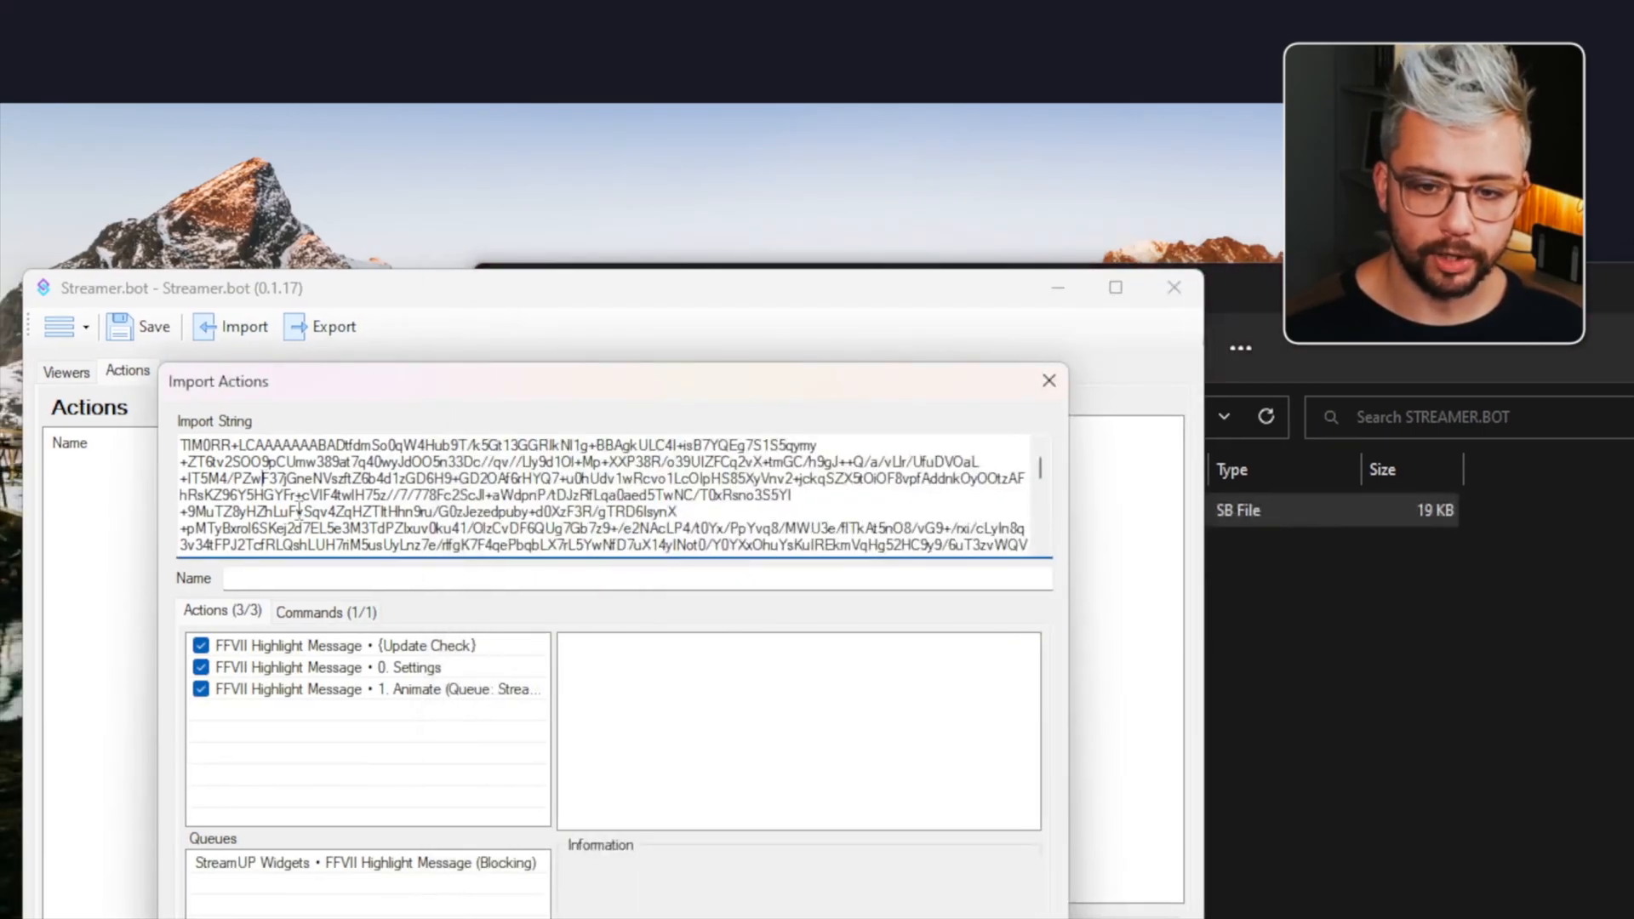
View the .sb file's encoded text in Notepad and select all of it as the paste alternative.
click(1038, 591)
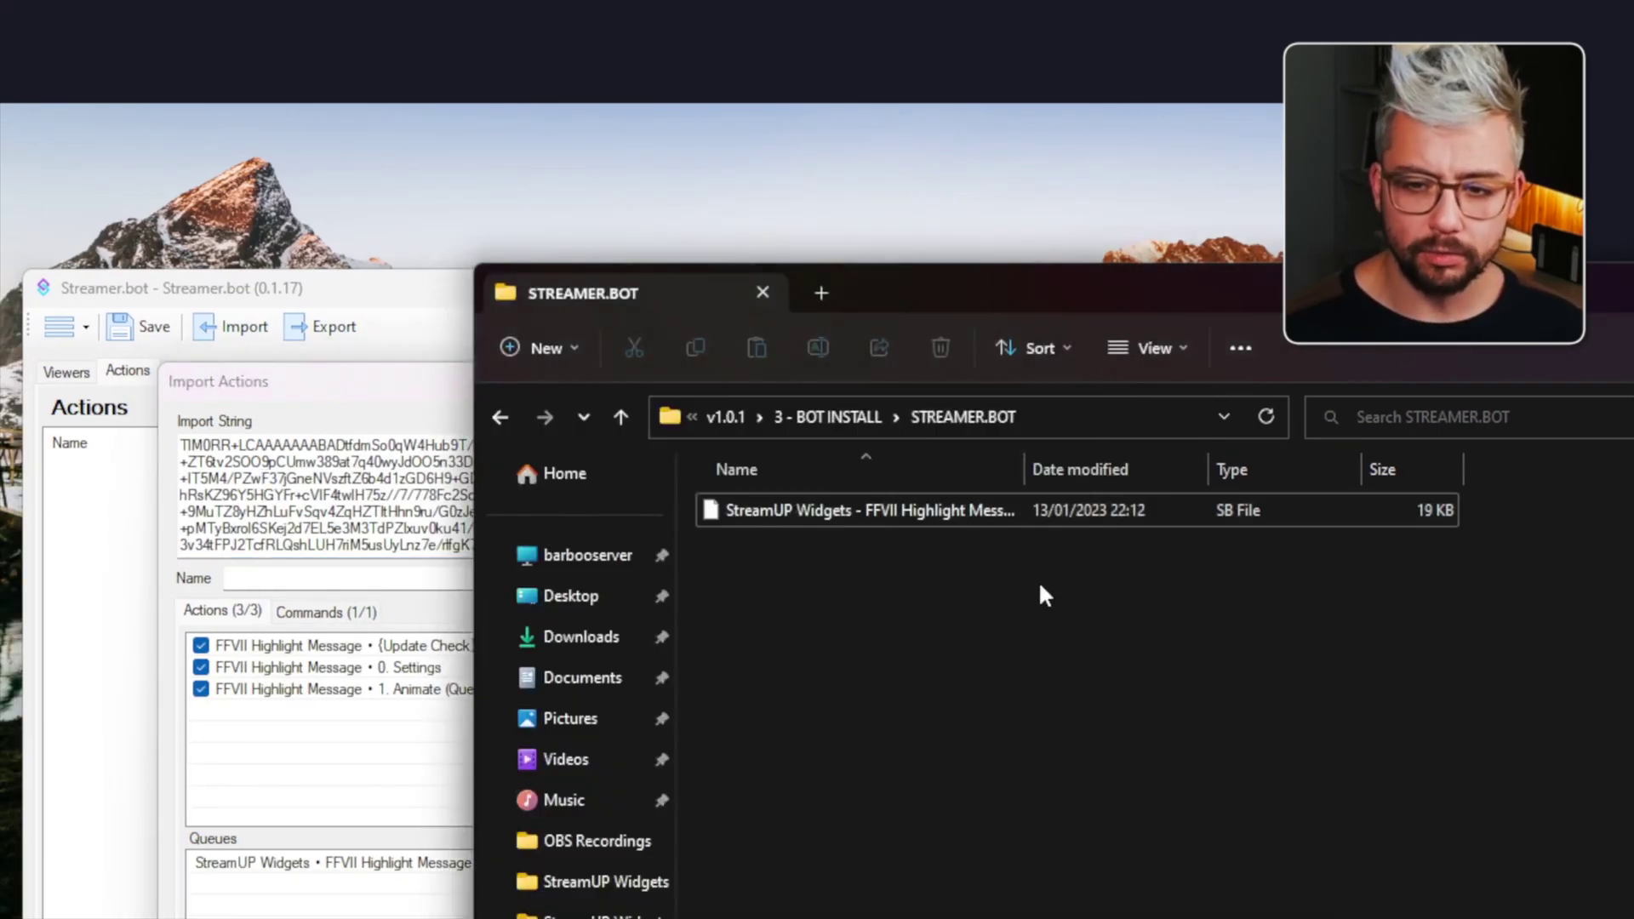
double_click(908, 517)
click(592, 471)
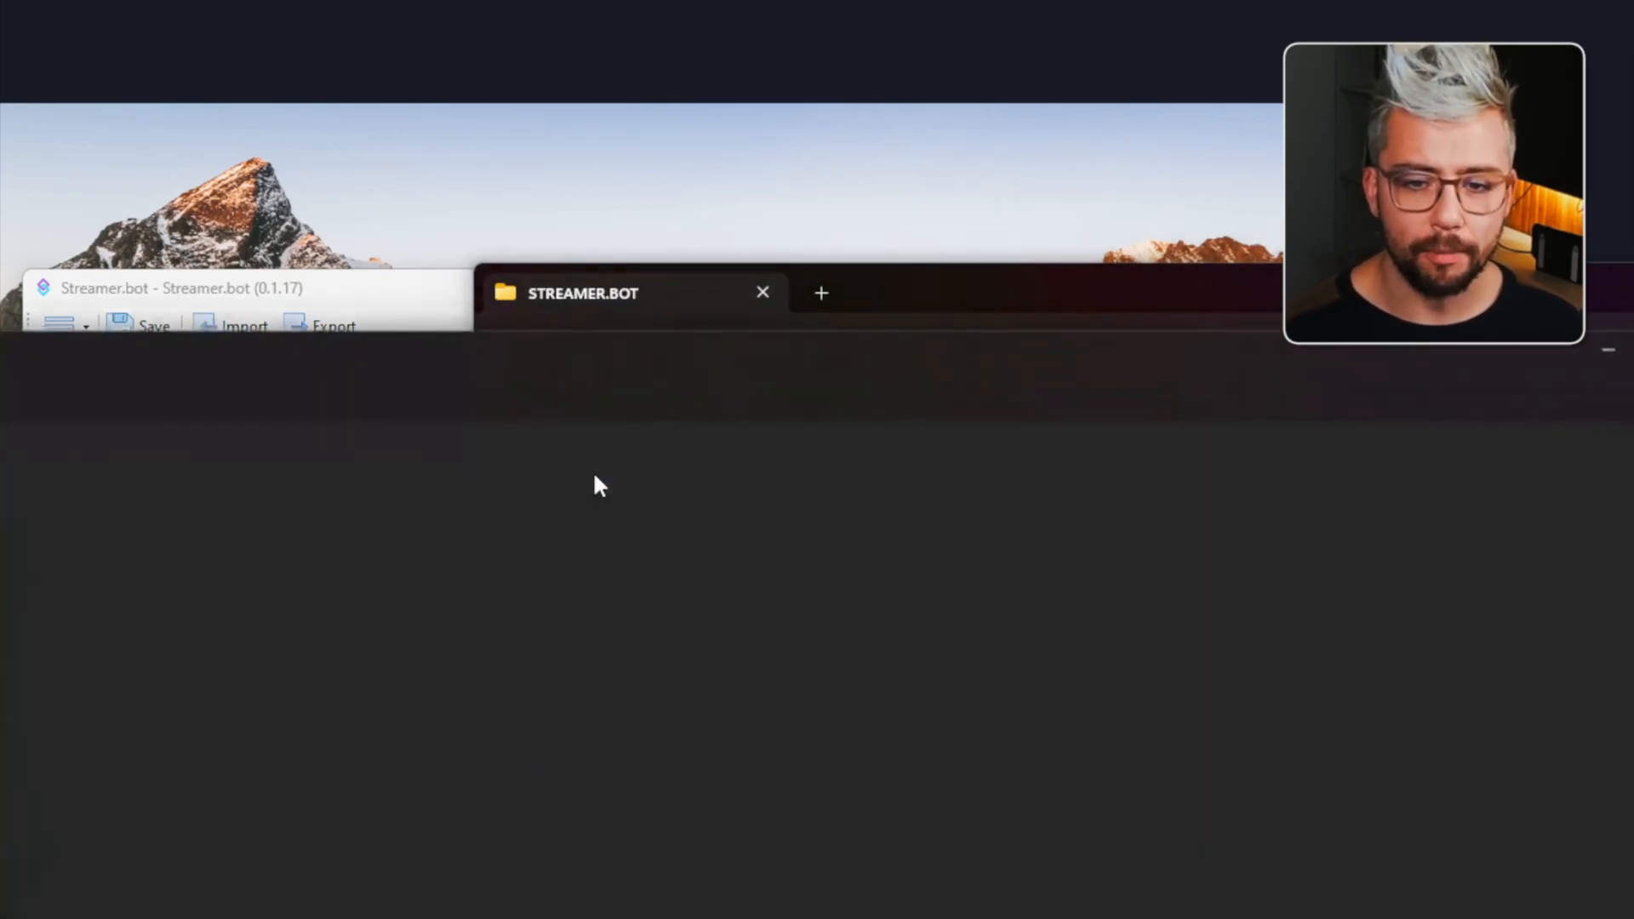
key(ctrl+a)
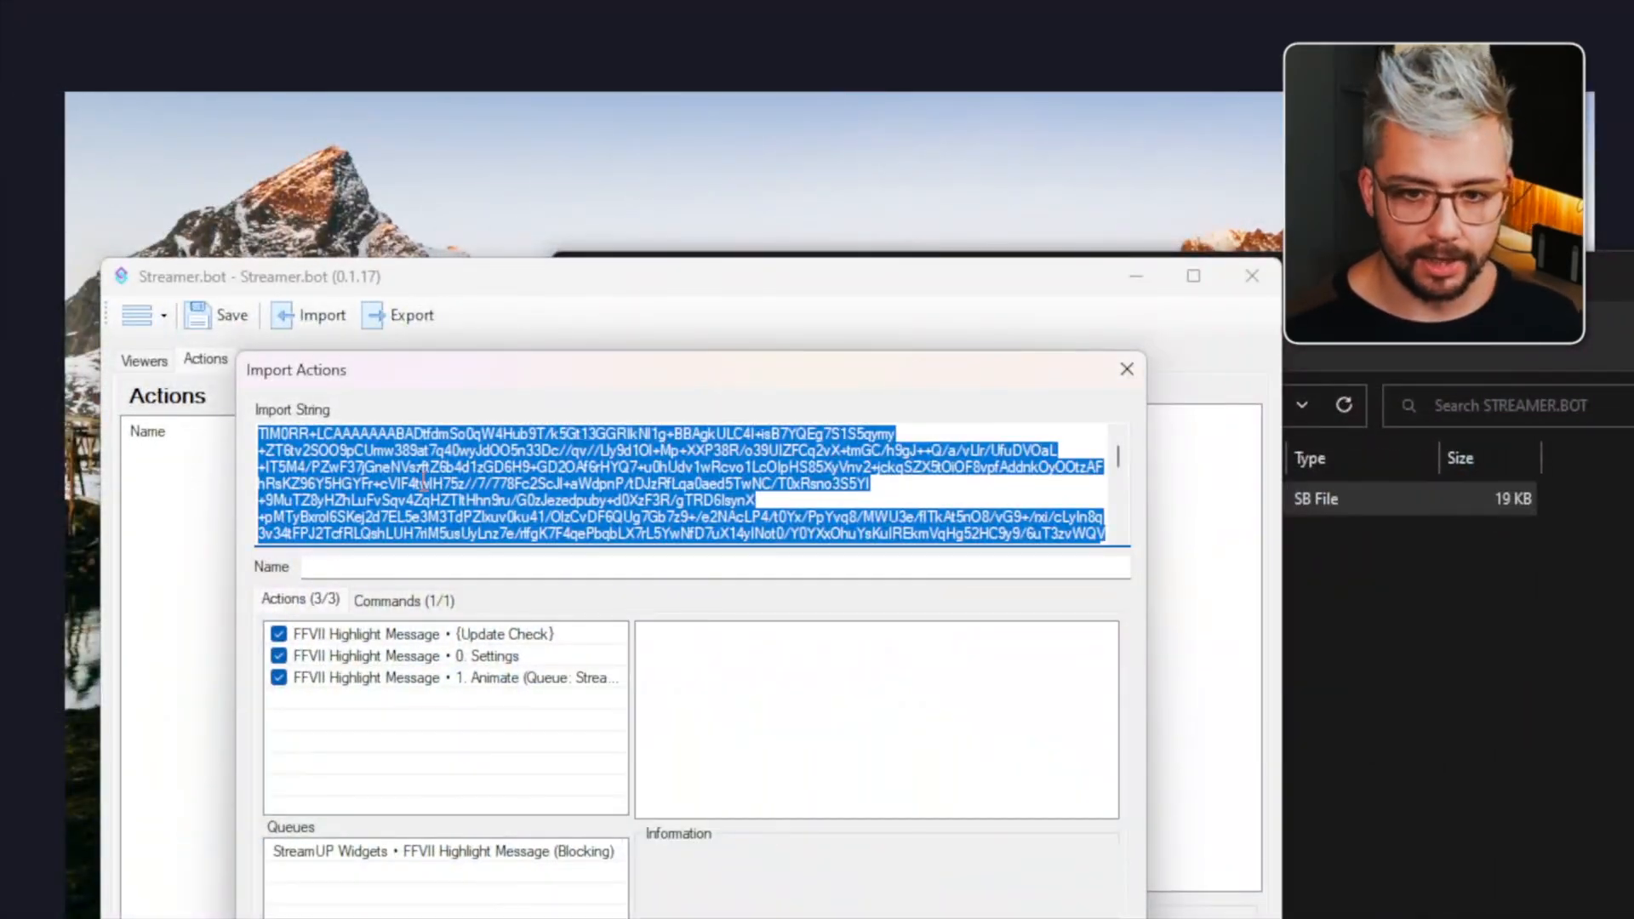
Review the command and the three actions queued for import.
click(413, 570)
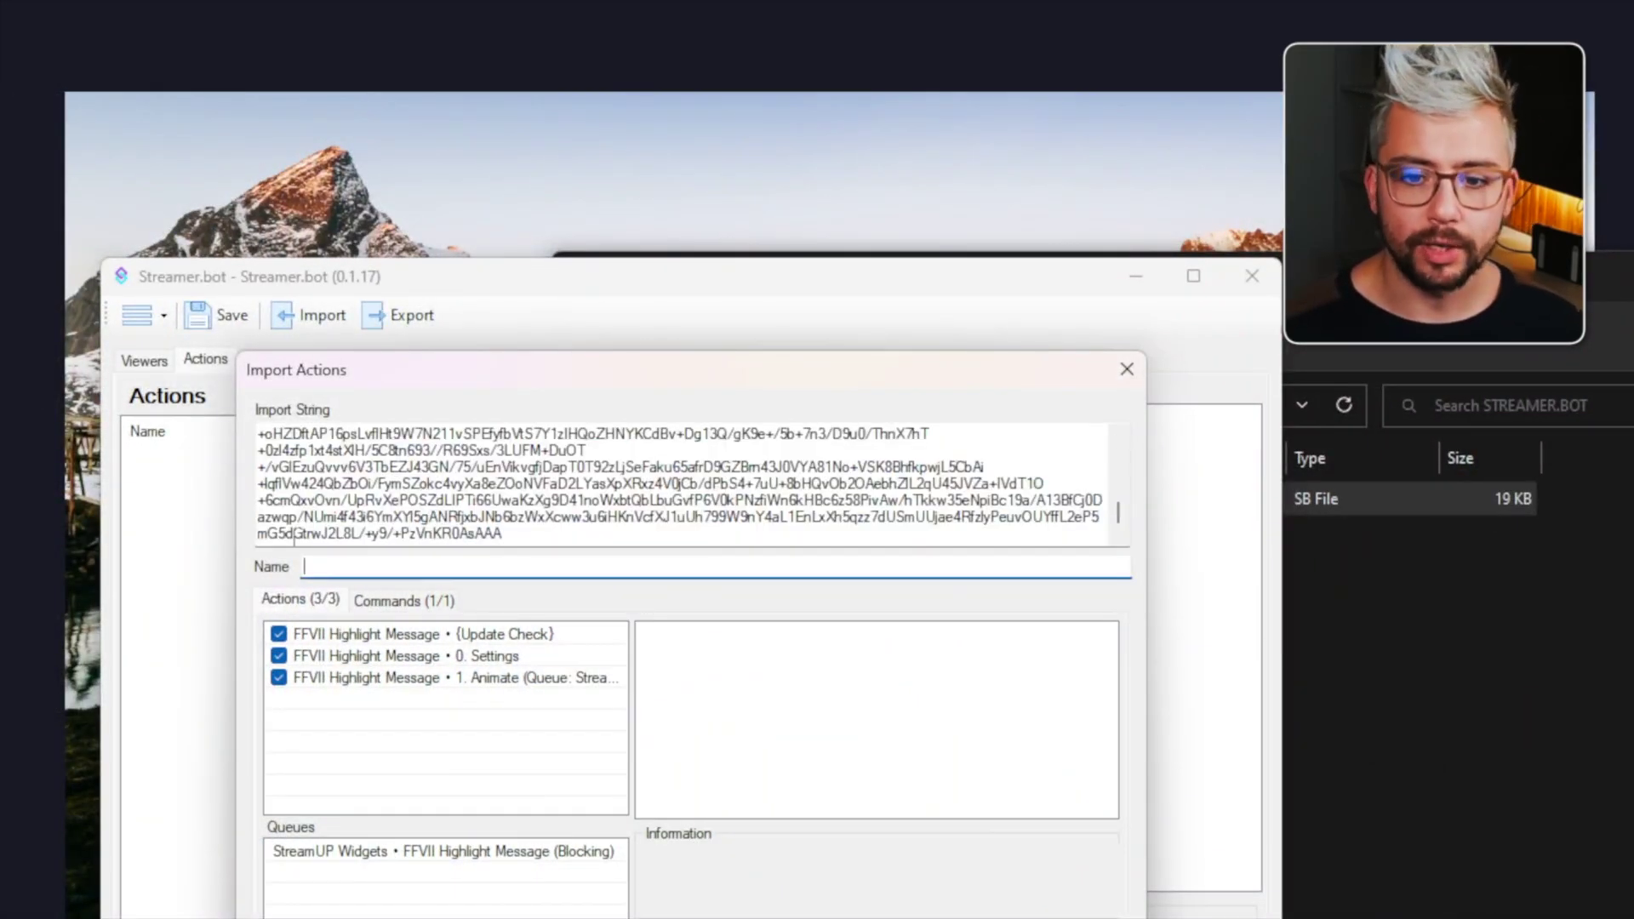
click(413, 601)
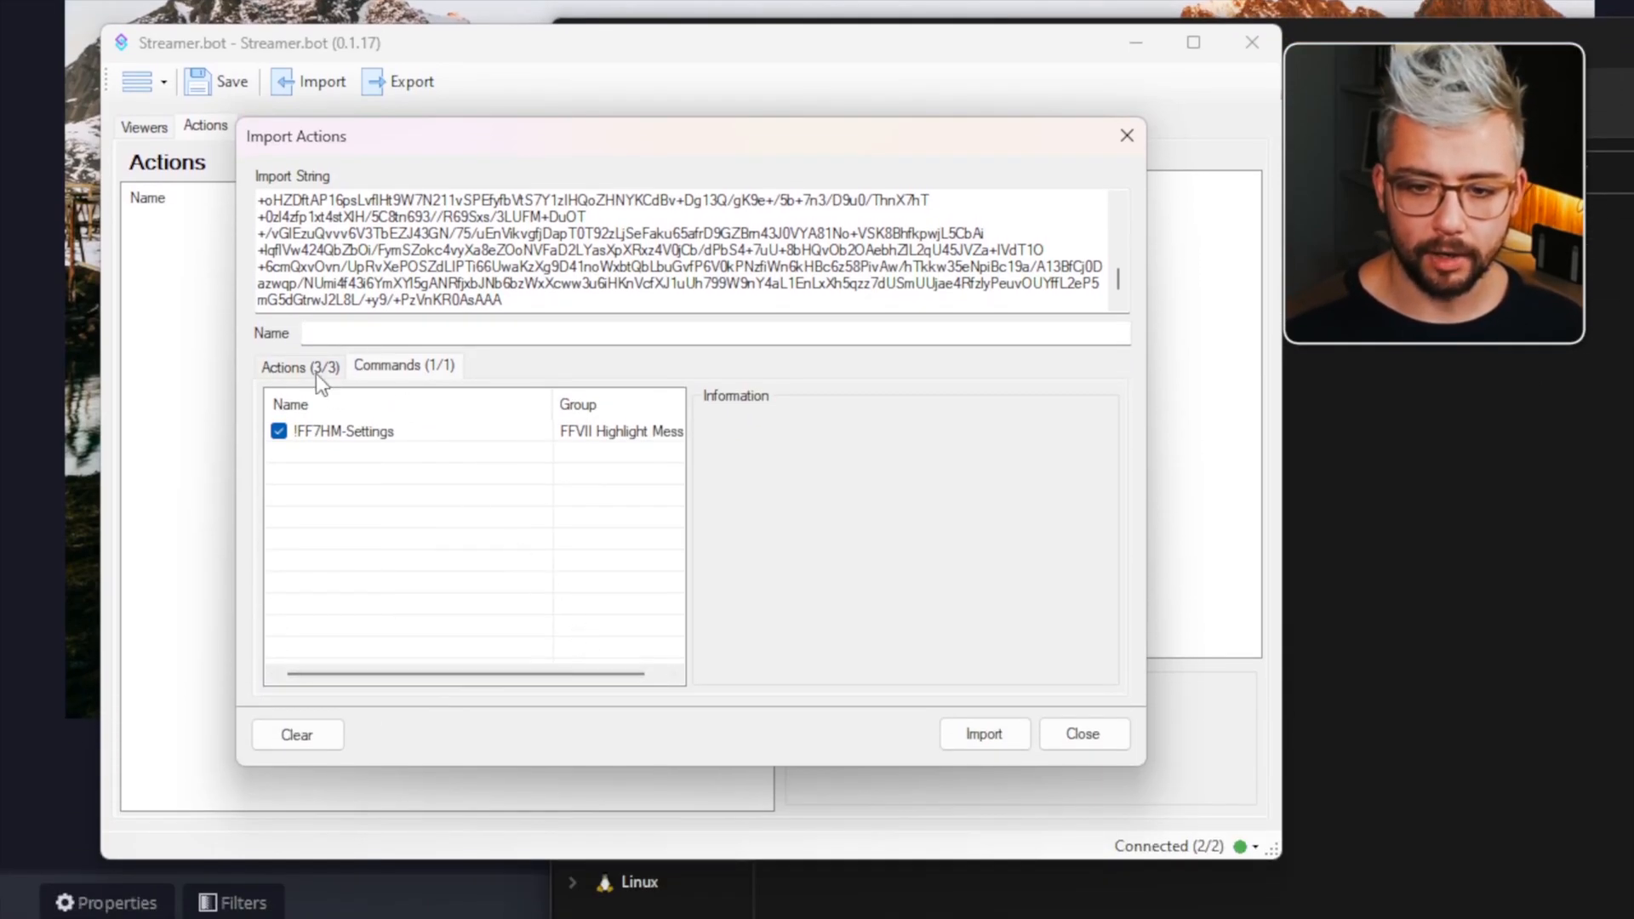
click(316, 370)
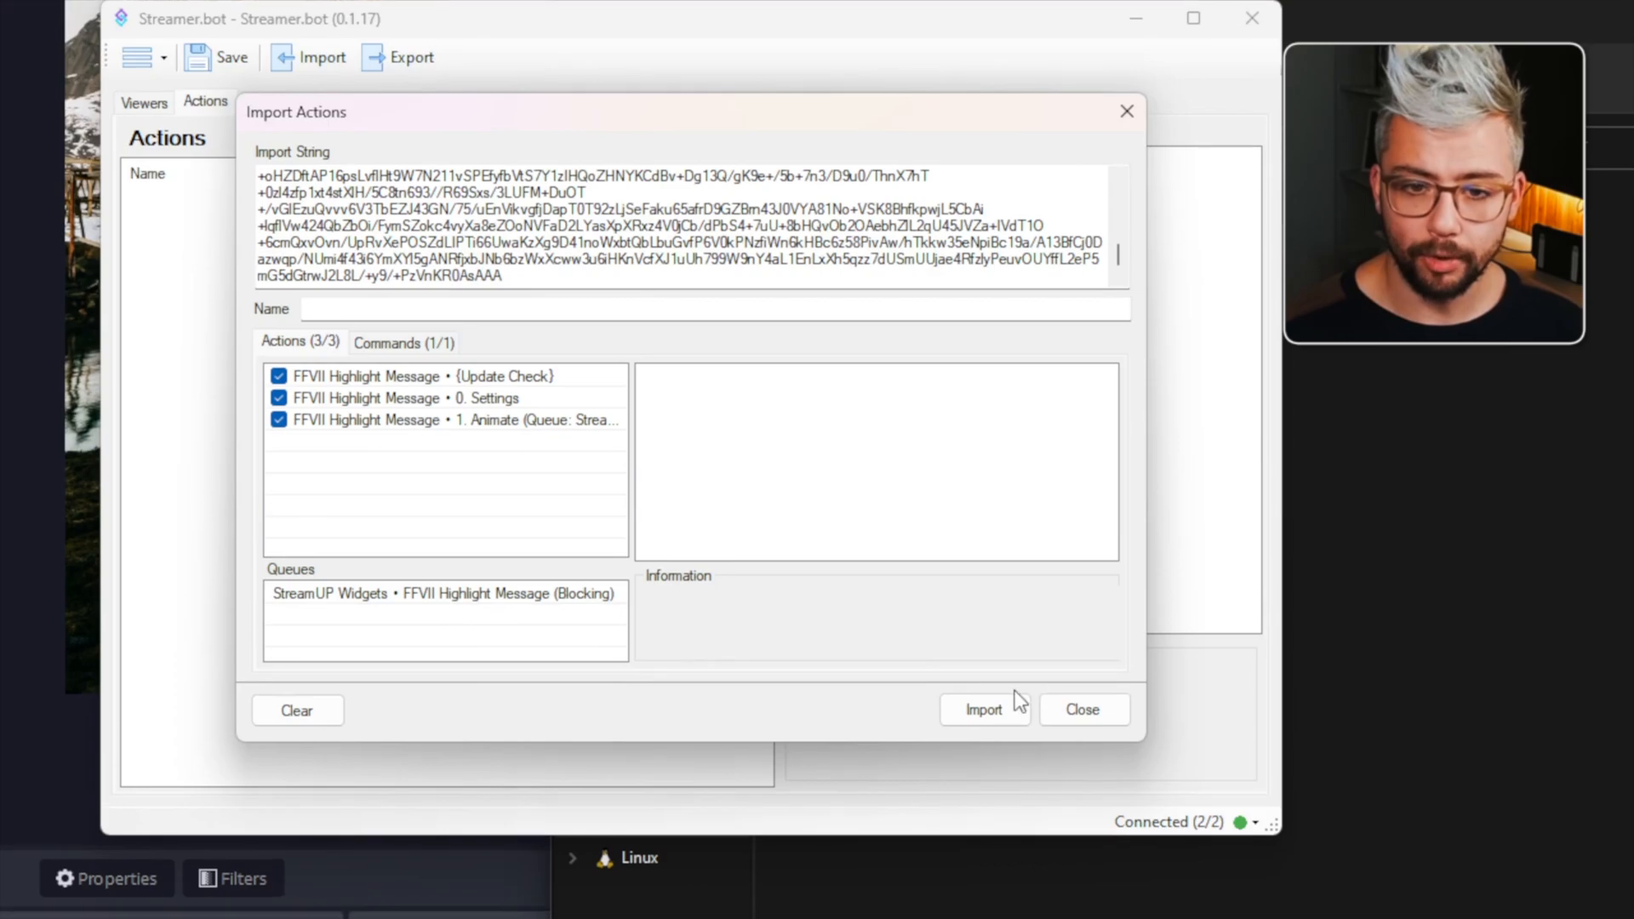
Confirm the import and inspect the 0. Settings action under StreamUP Widgets.
click(1017, 700)
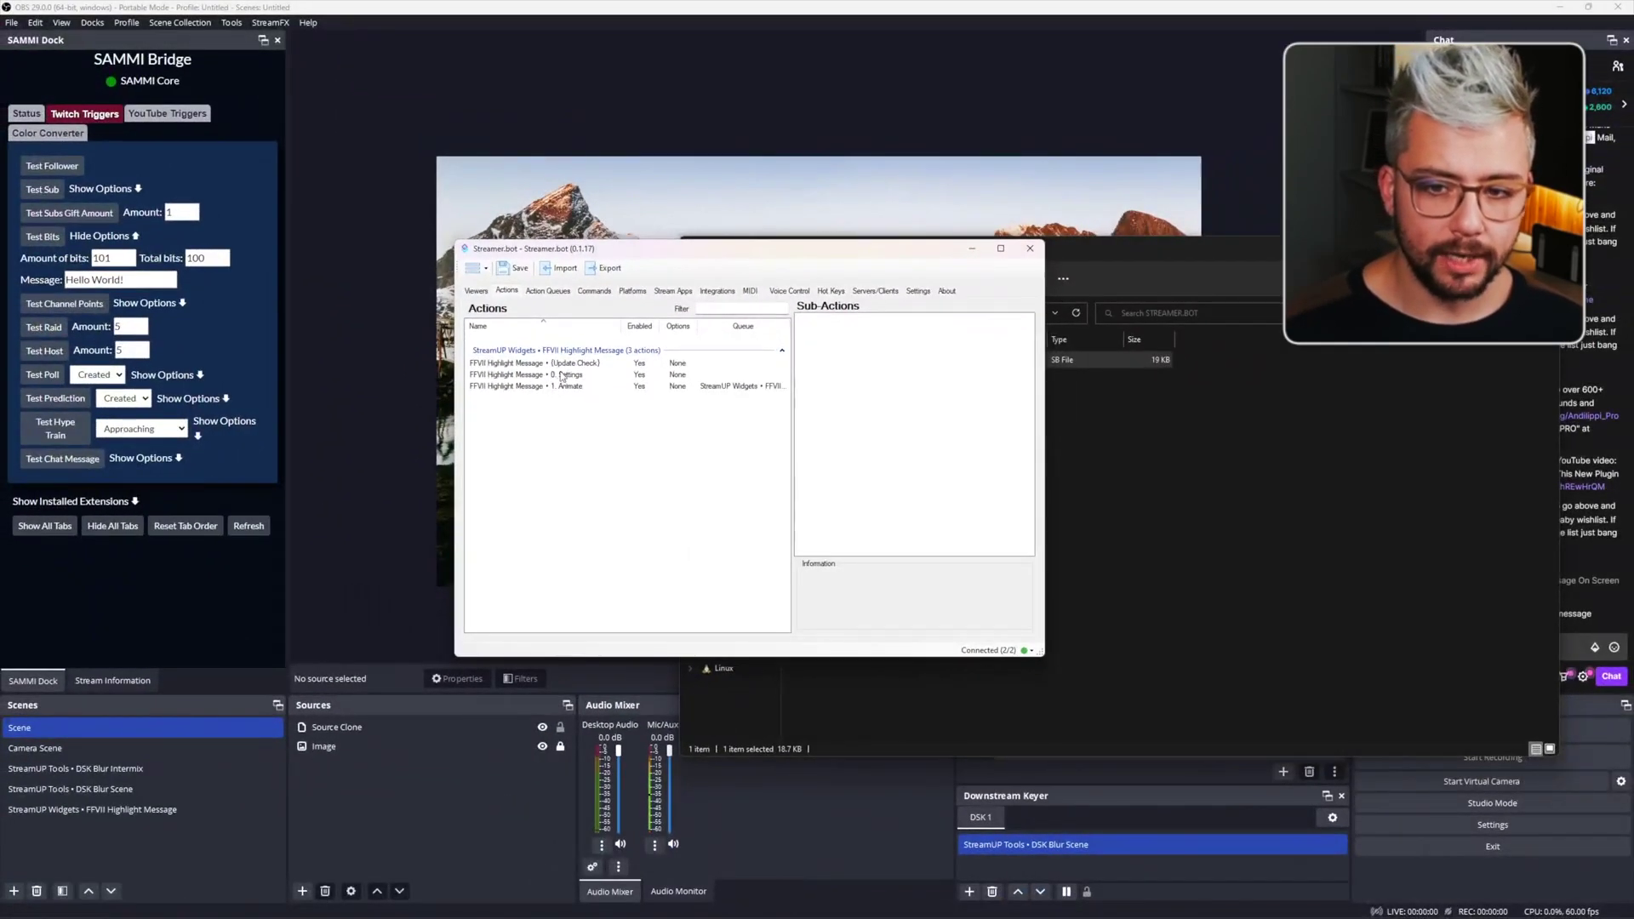
click(562, 376)
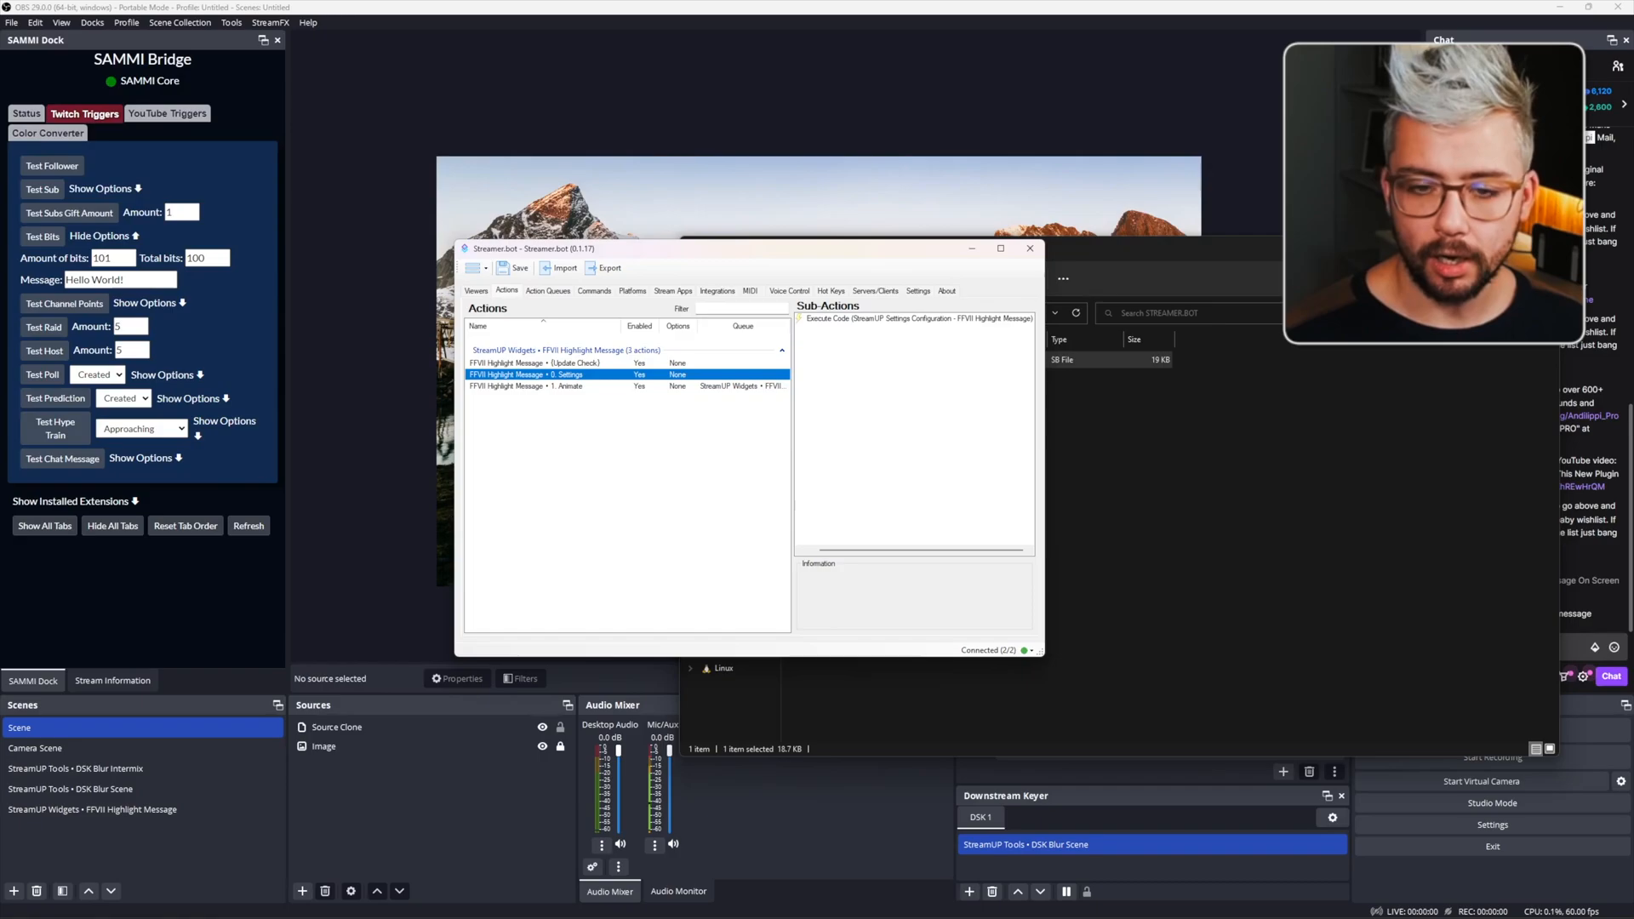
In the Commands list, enable the imported FFVII Settings chat command.
click(596, 292)
click(517, 354)
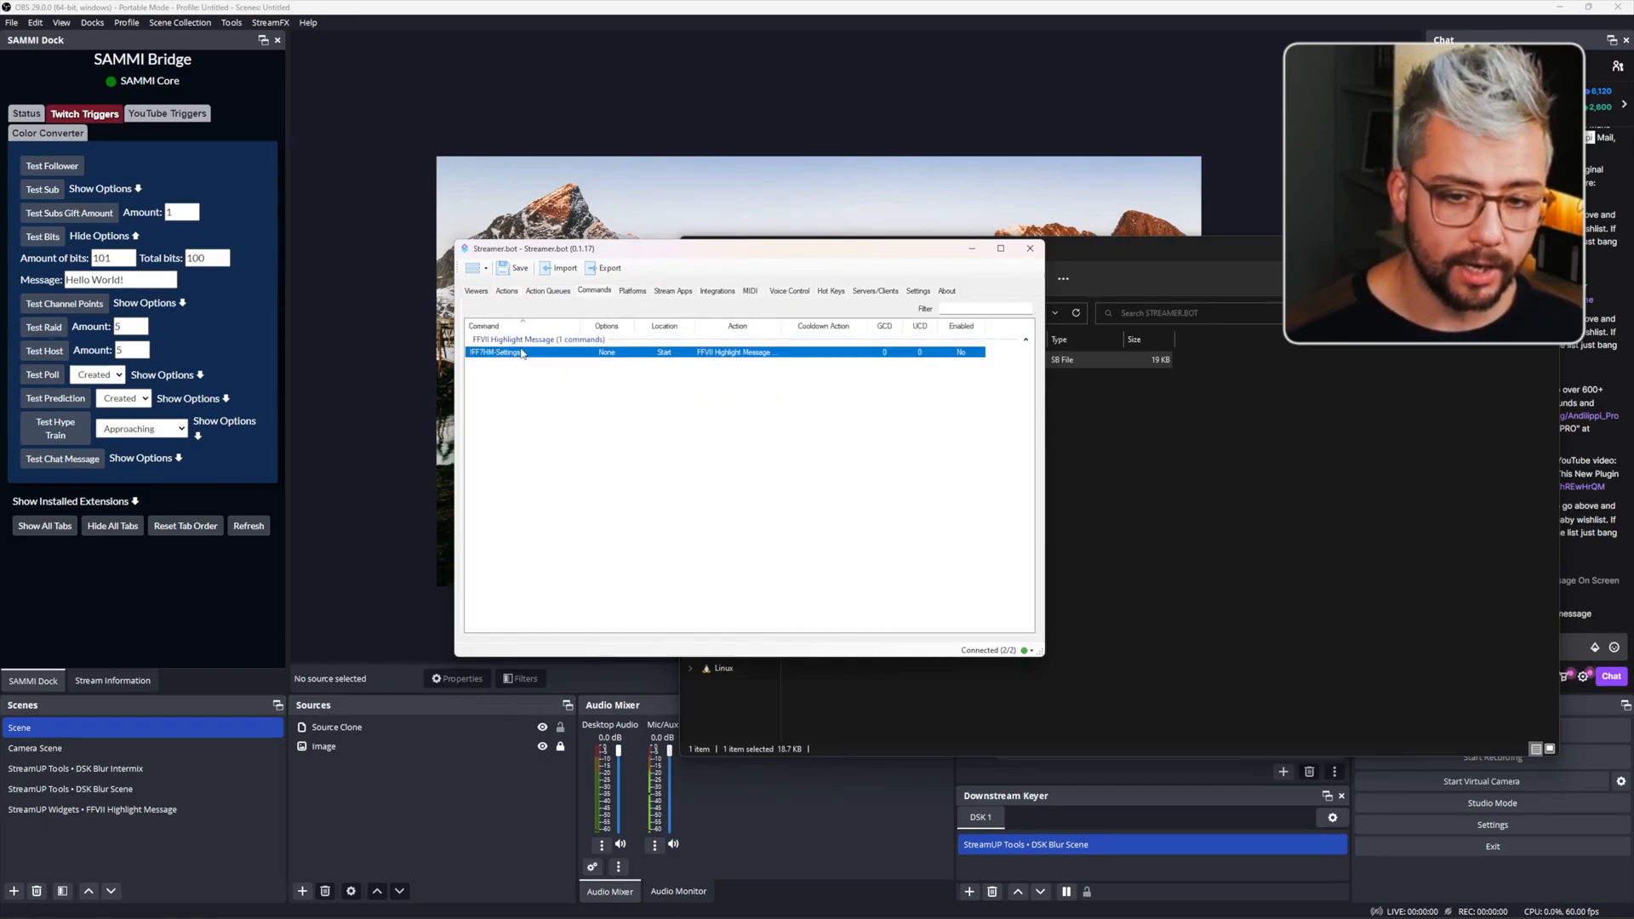
right_click(538, 359)
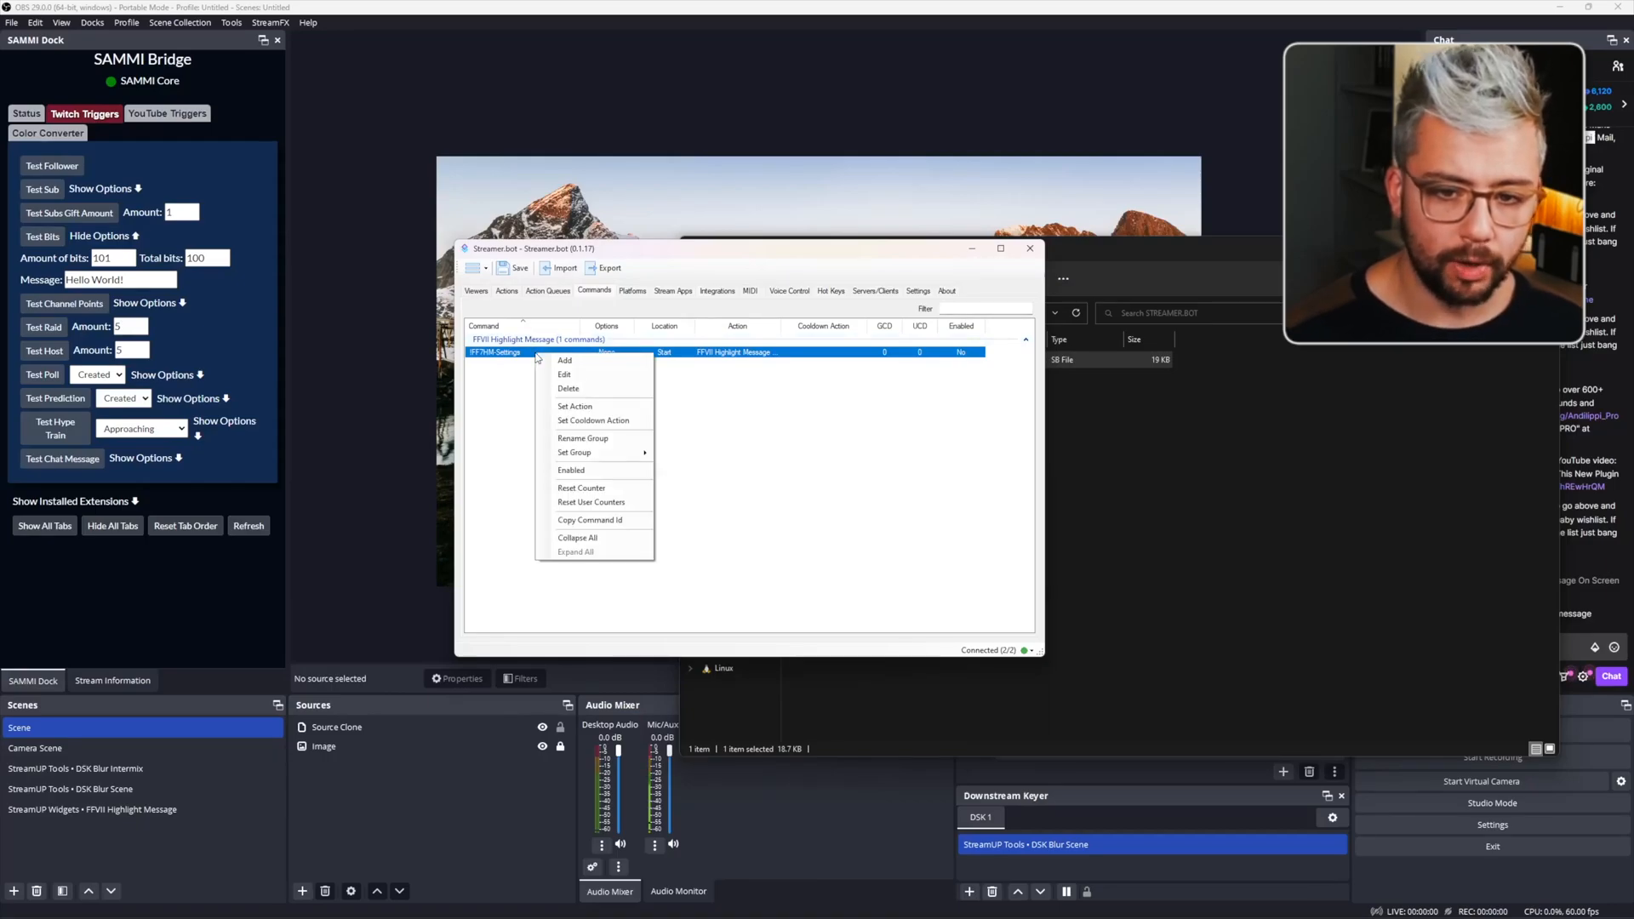
click(576, 472)
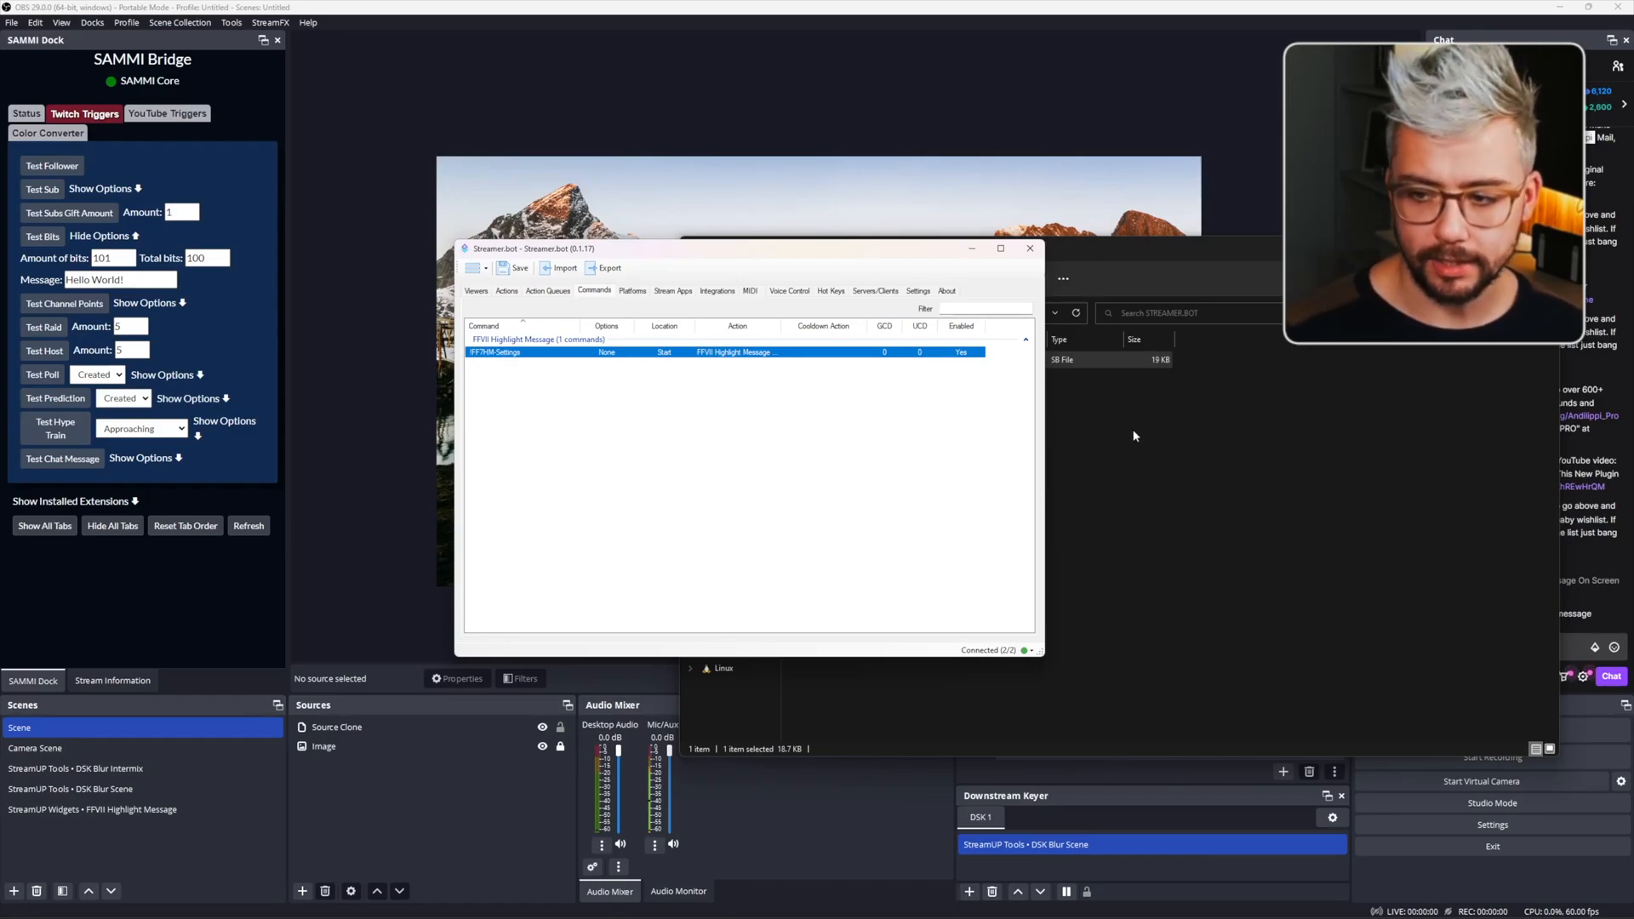
Send !ff7hm-settings in chat and save the timing settings at 25 ms per character, 4000 ms on screen.
click(1567, 637)
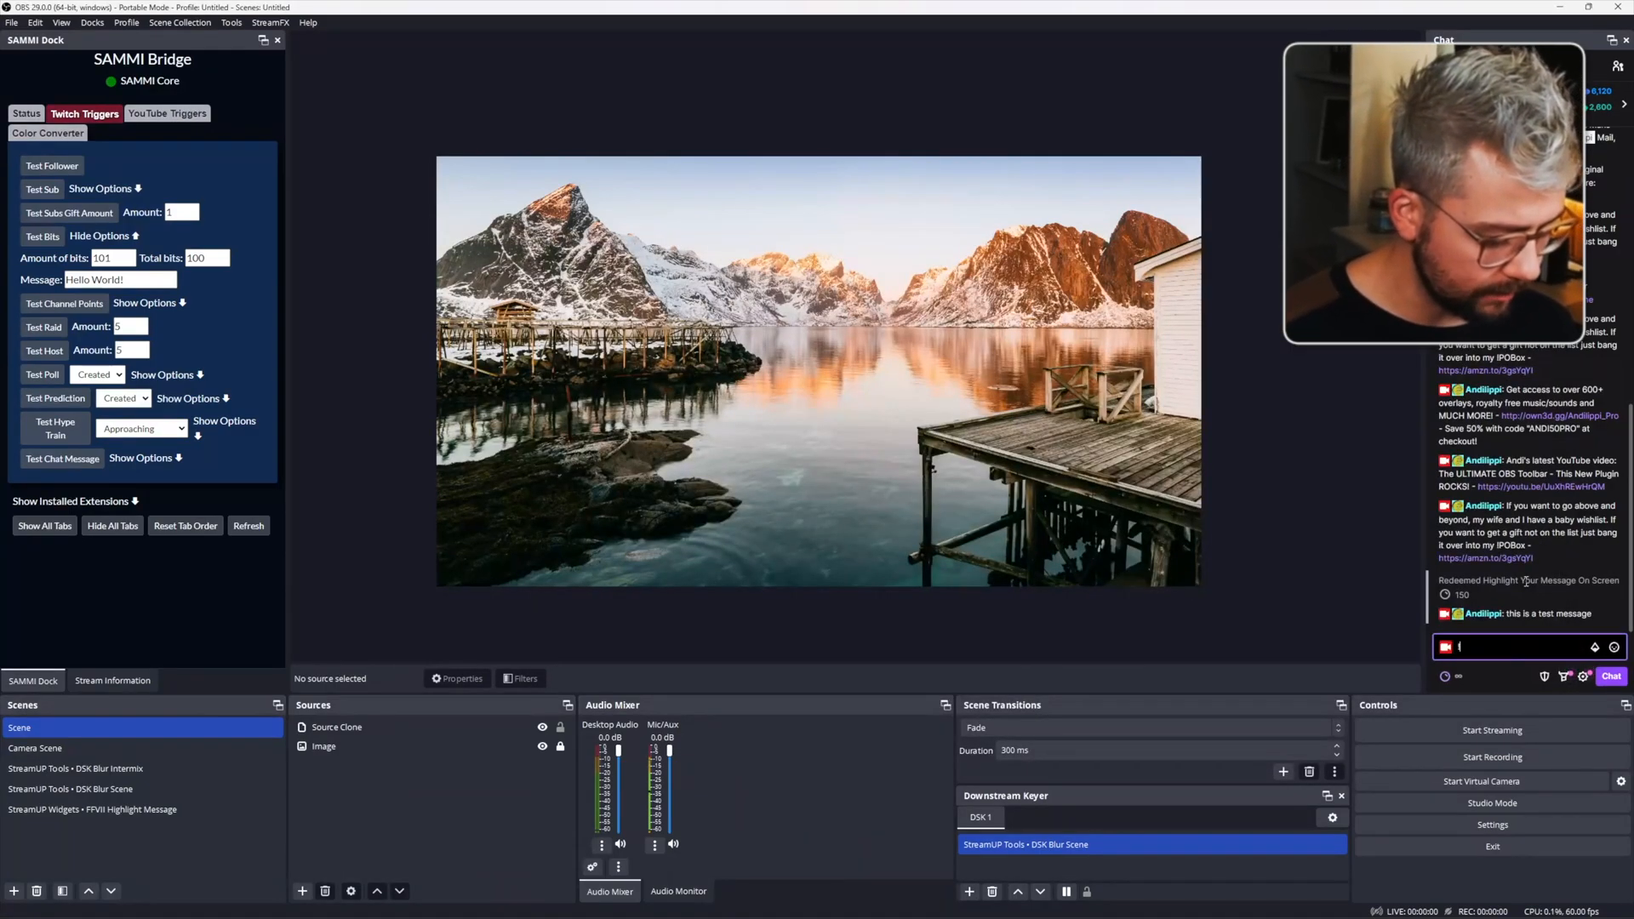
text(!ff7hm-)
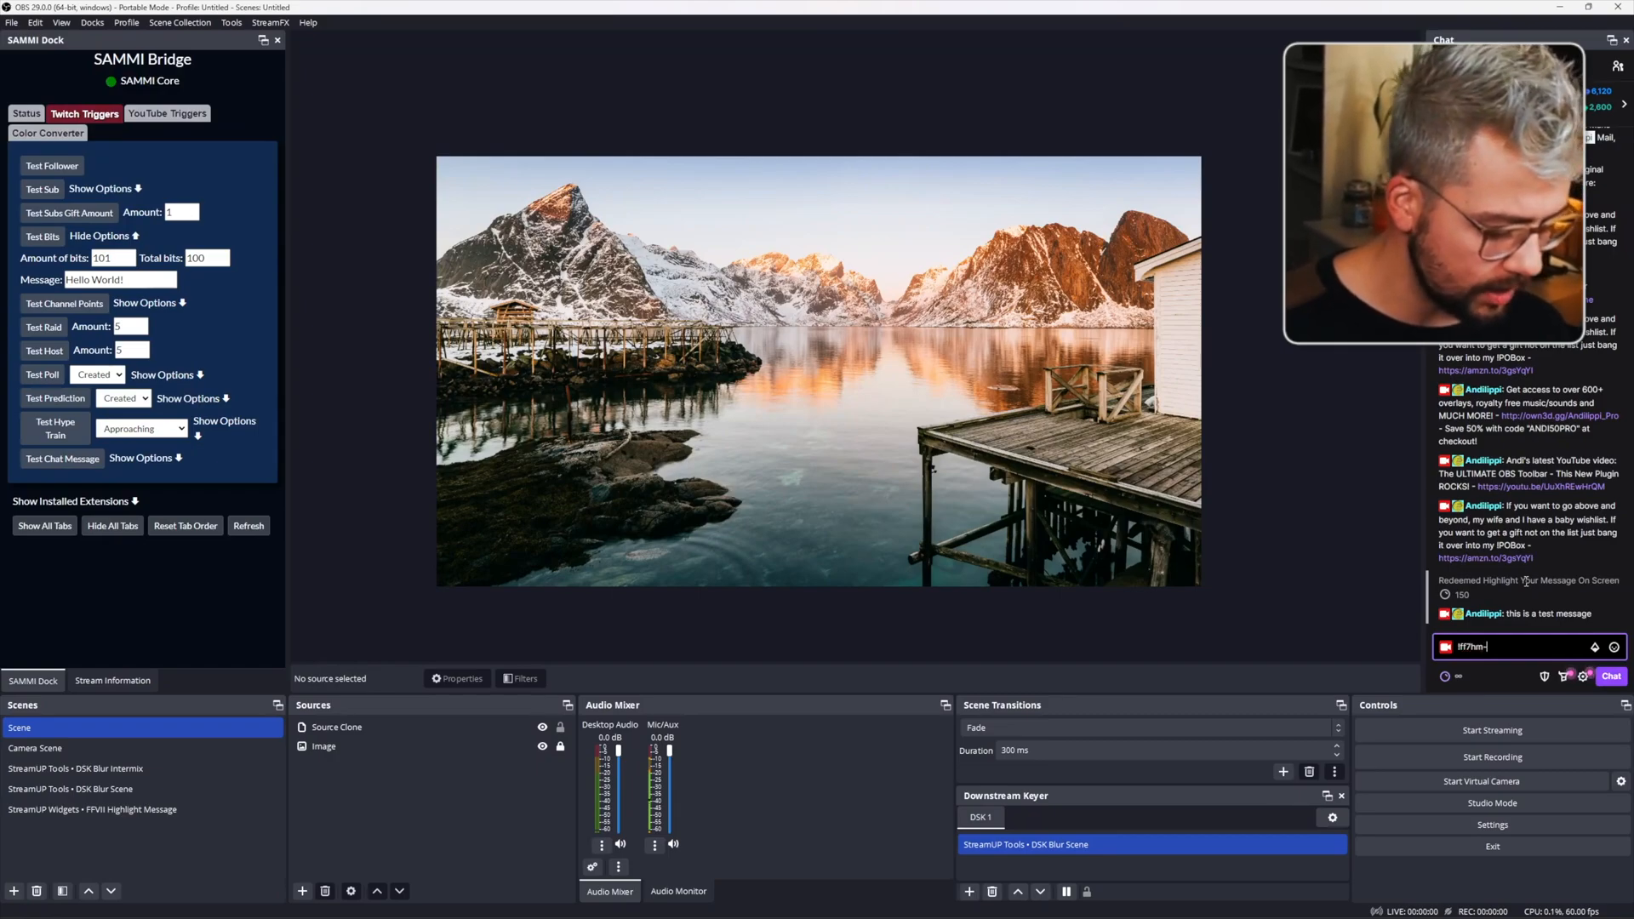
text(settings)
key(Return)
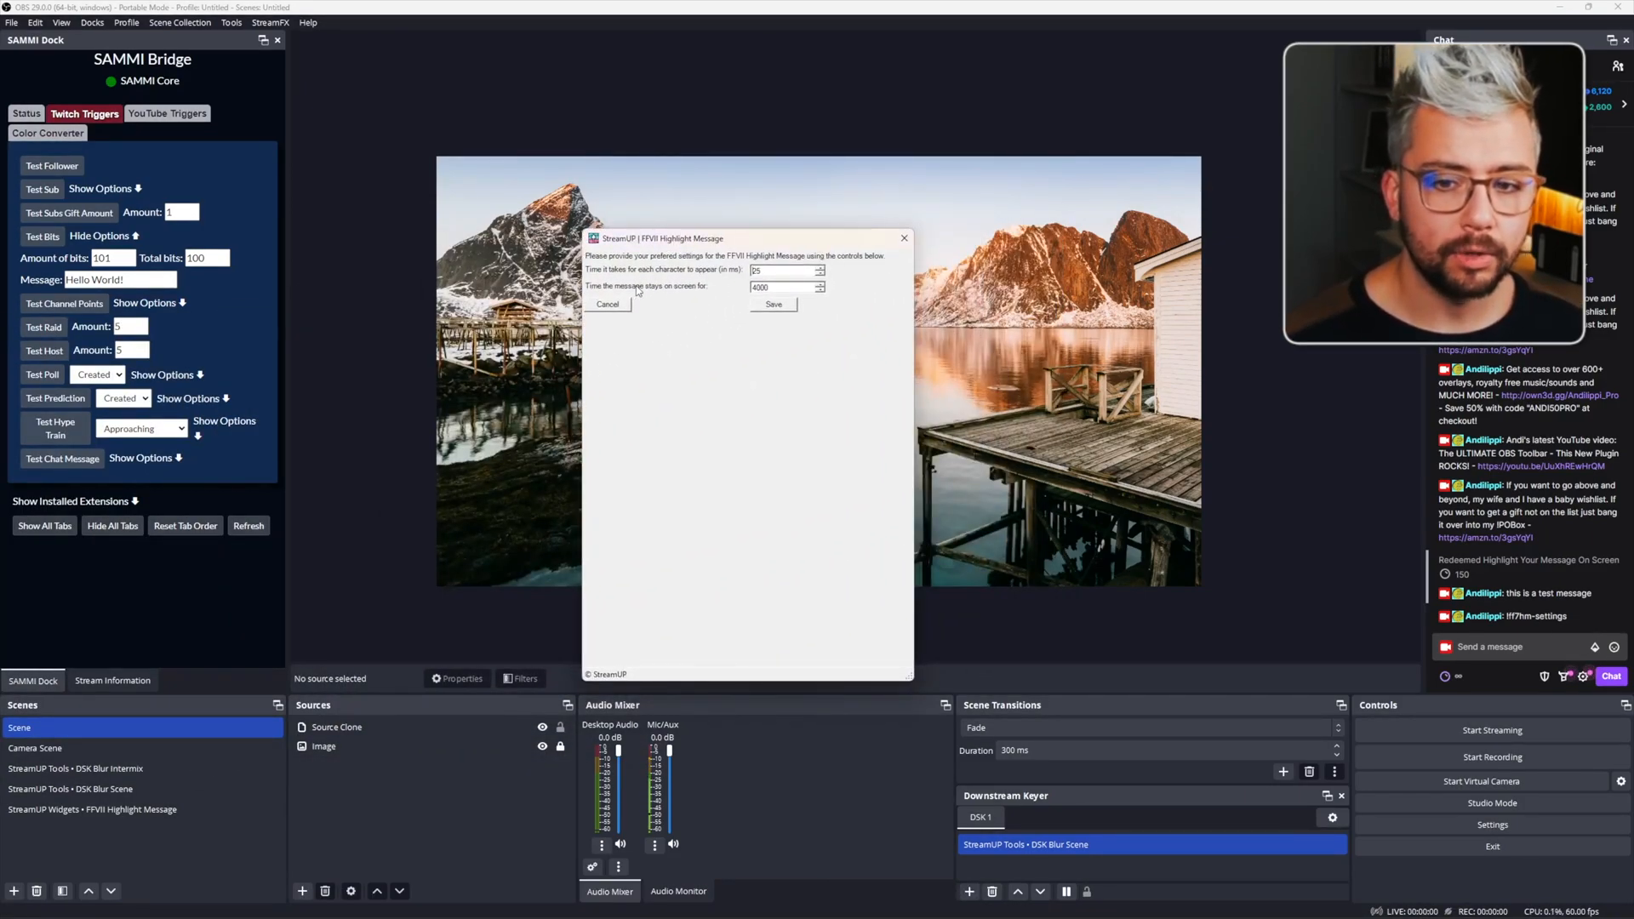
click(775, 305)
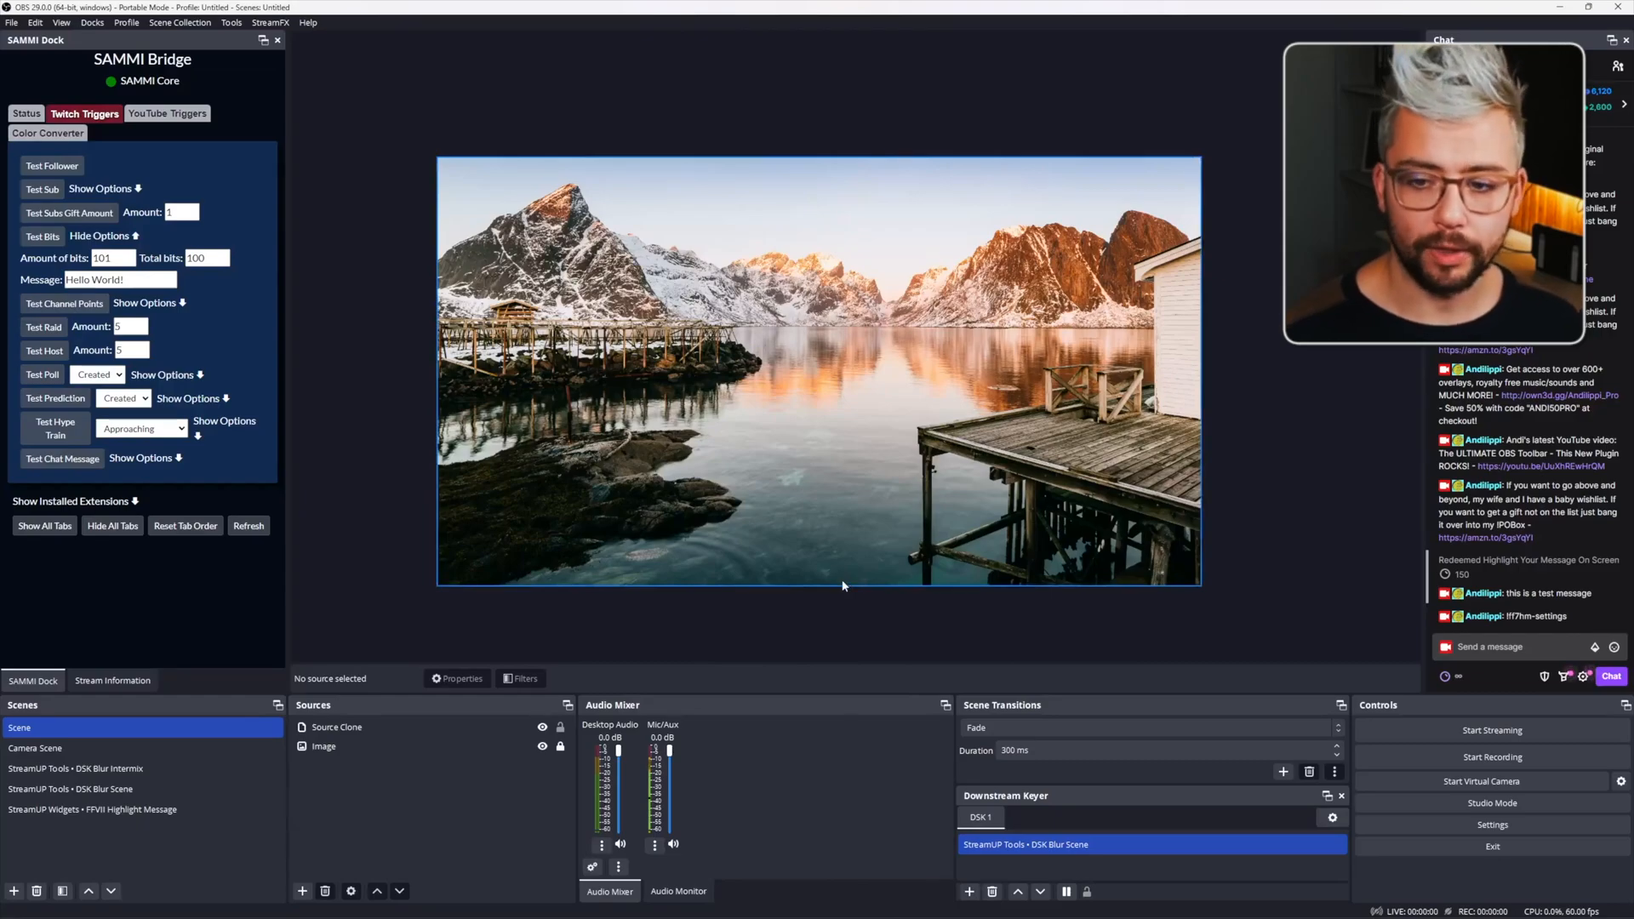
Under Platforms > Twitch > Channel Point Rewards, edit the Highlight Your Message On Screen reward.
click(901, 904)
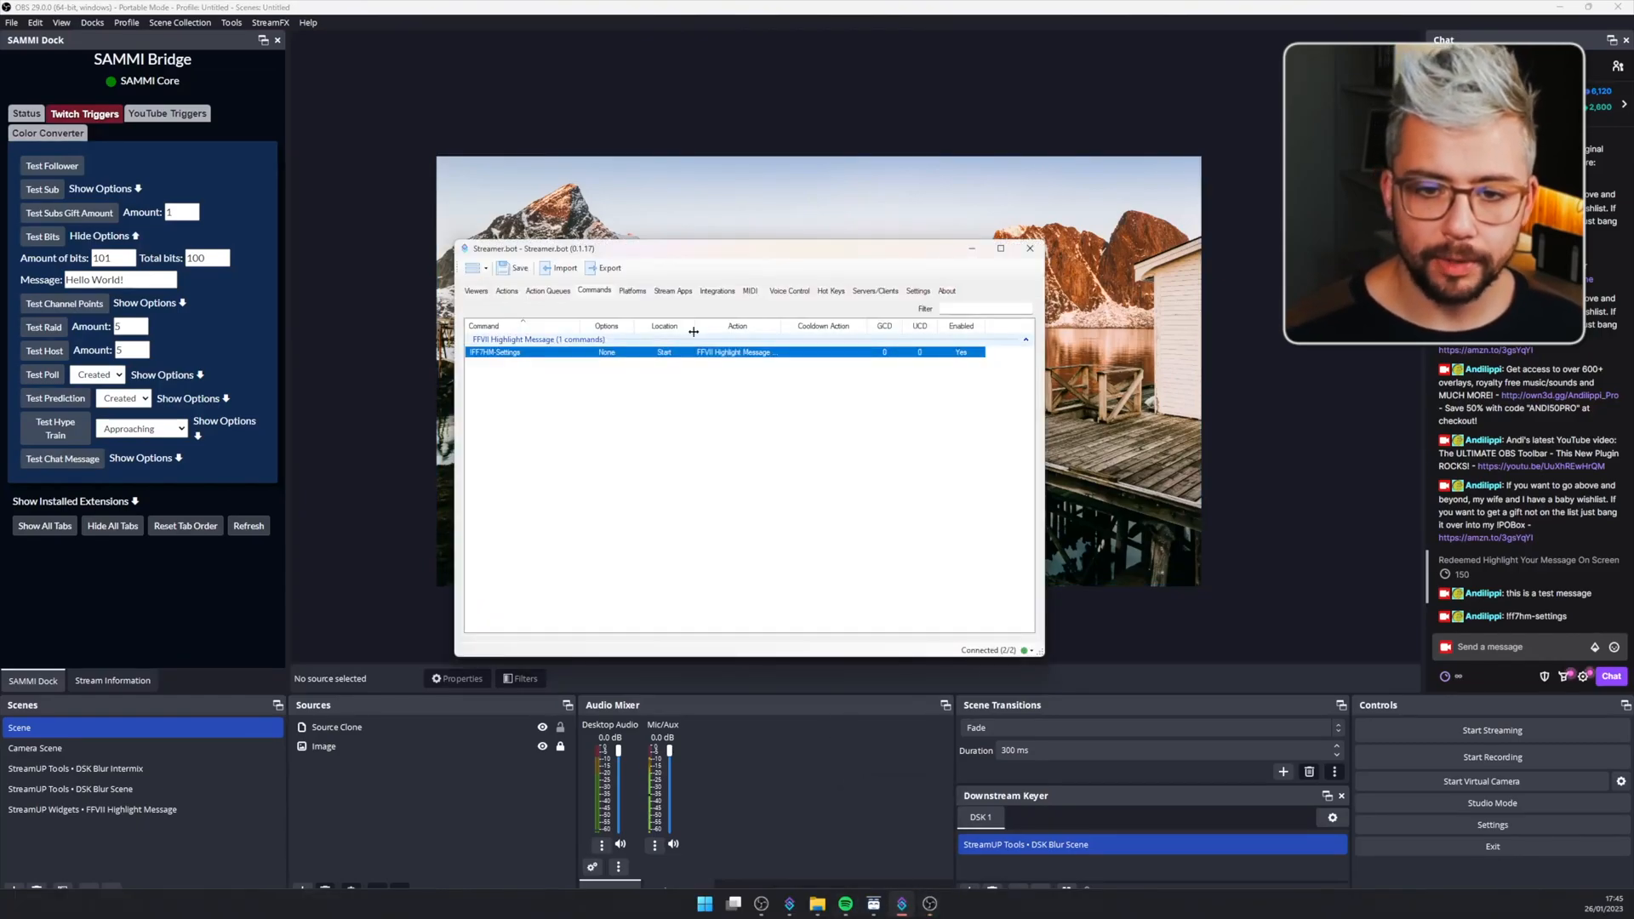
click(630, 292)
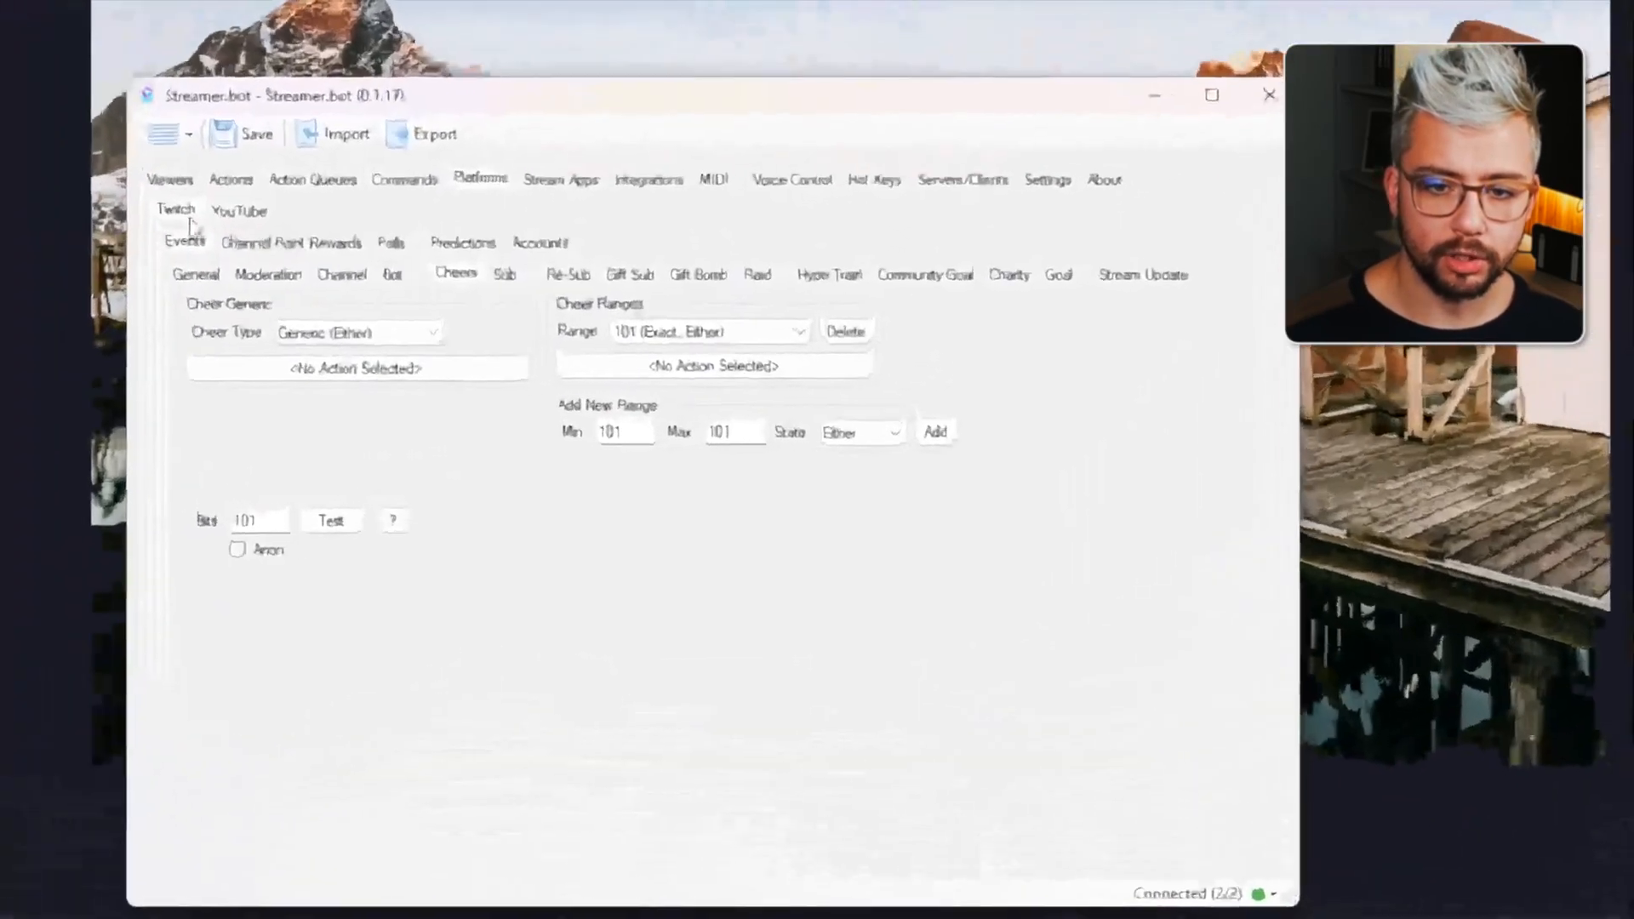
click(323, 240)
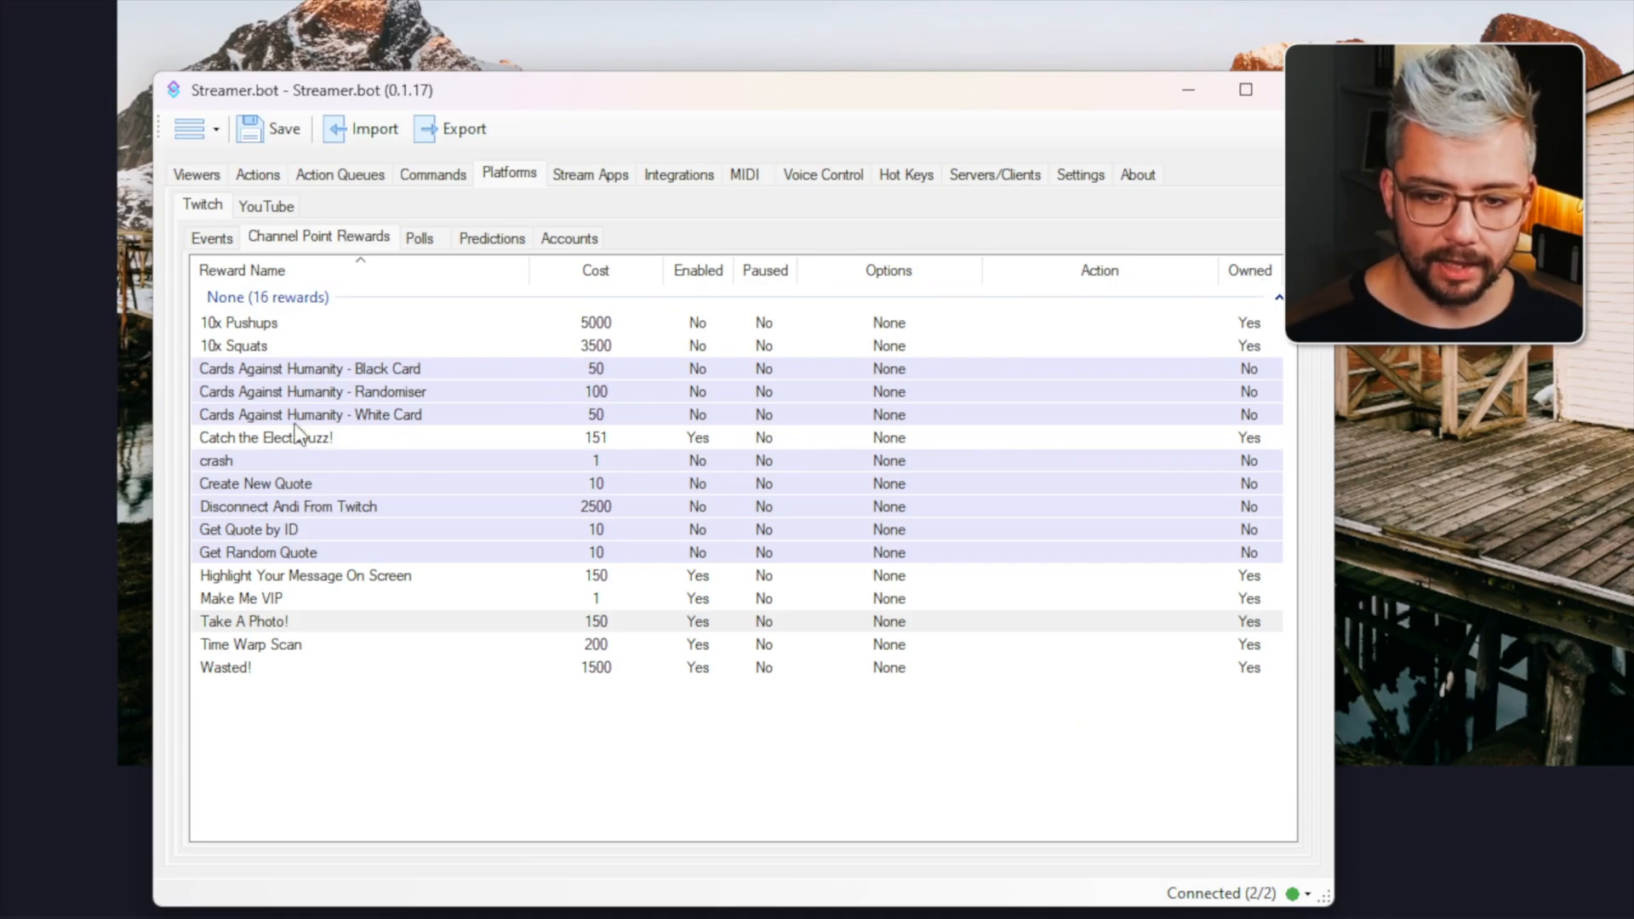
double_click(307, 574)
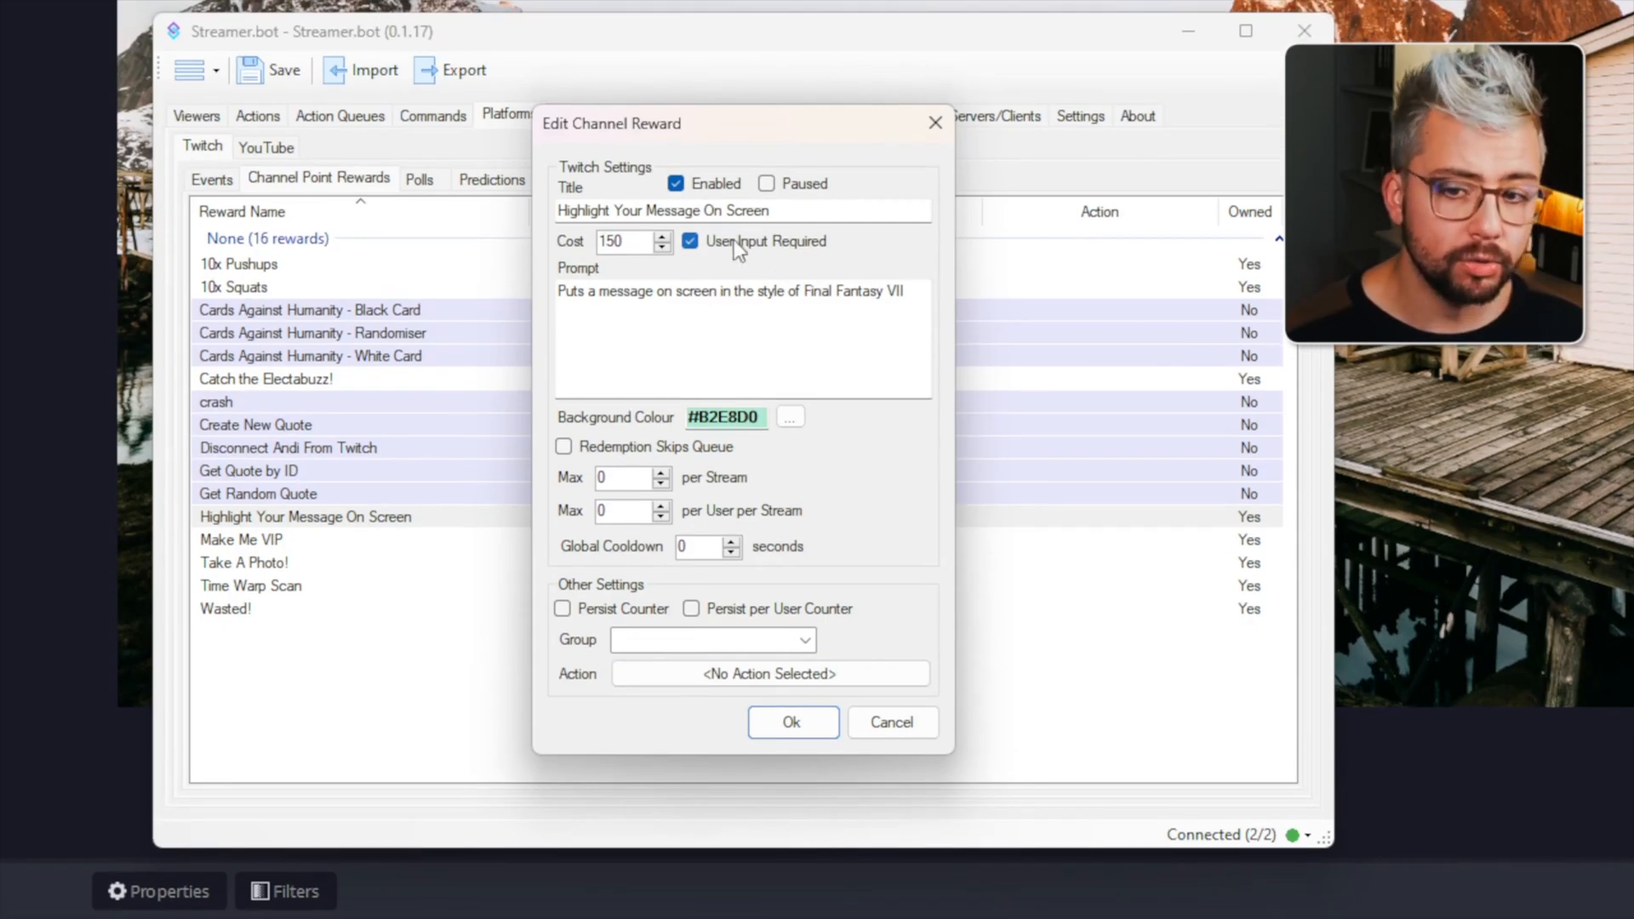
Assign the FFVII Highlight Message • 1. Animate action to the reward and confirm with Ok.
click(755, 664)
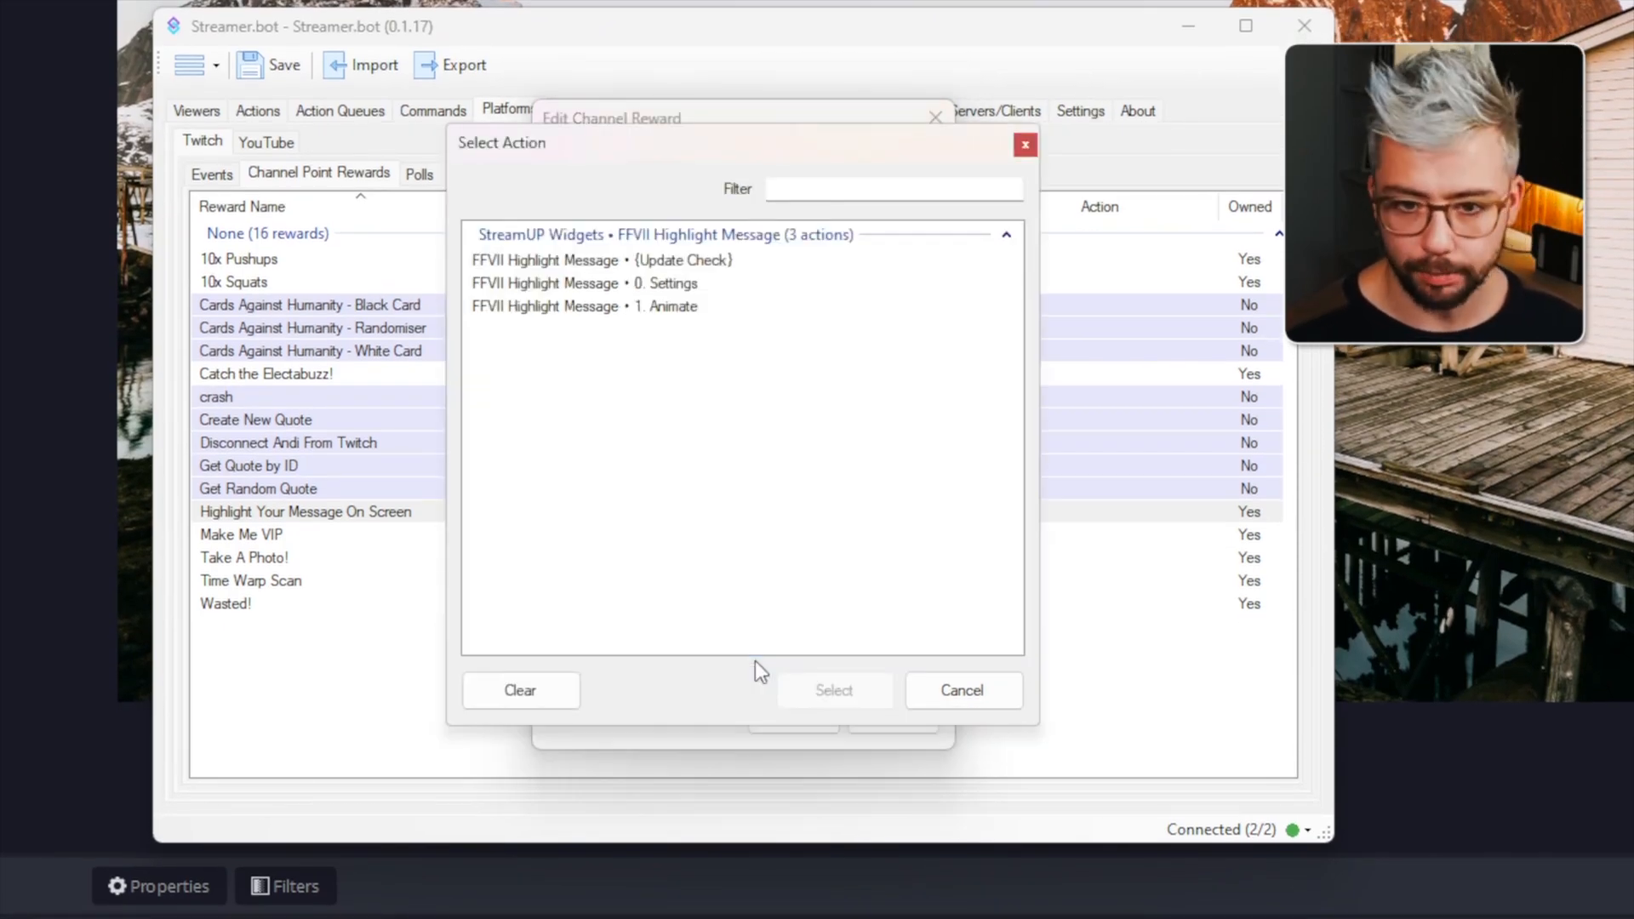
click(606, 314)
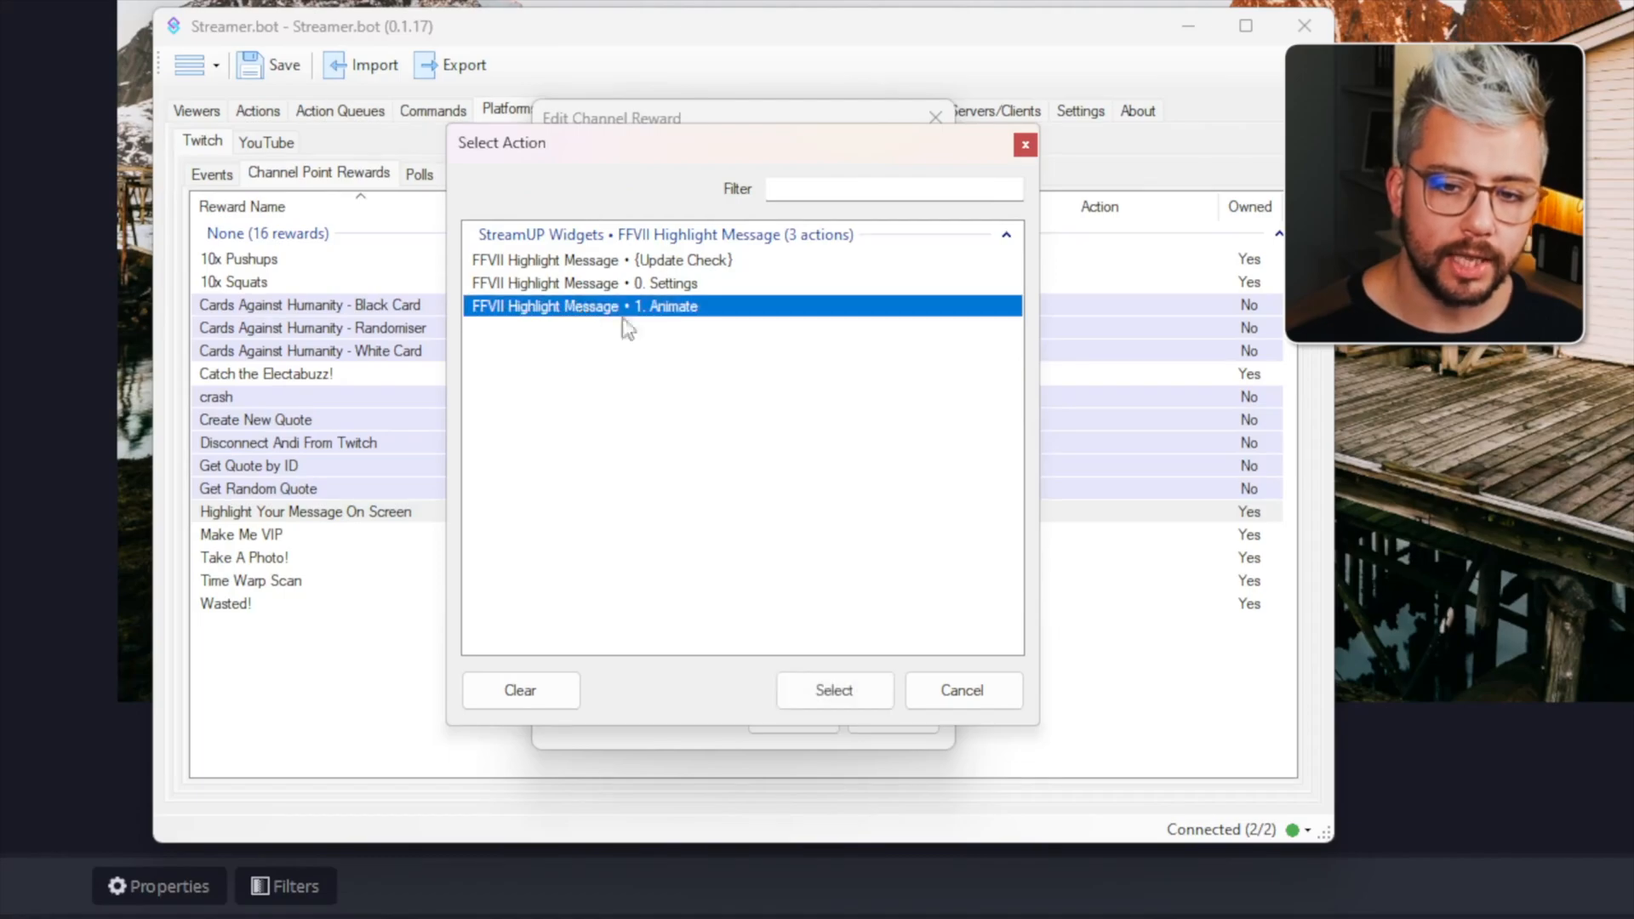
double_click(629, 314)
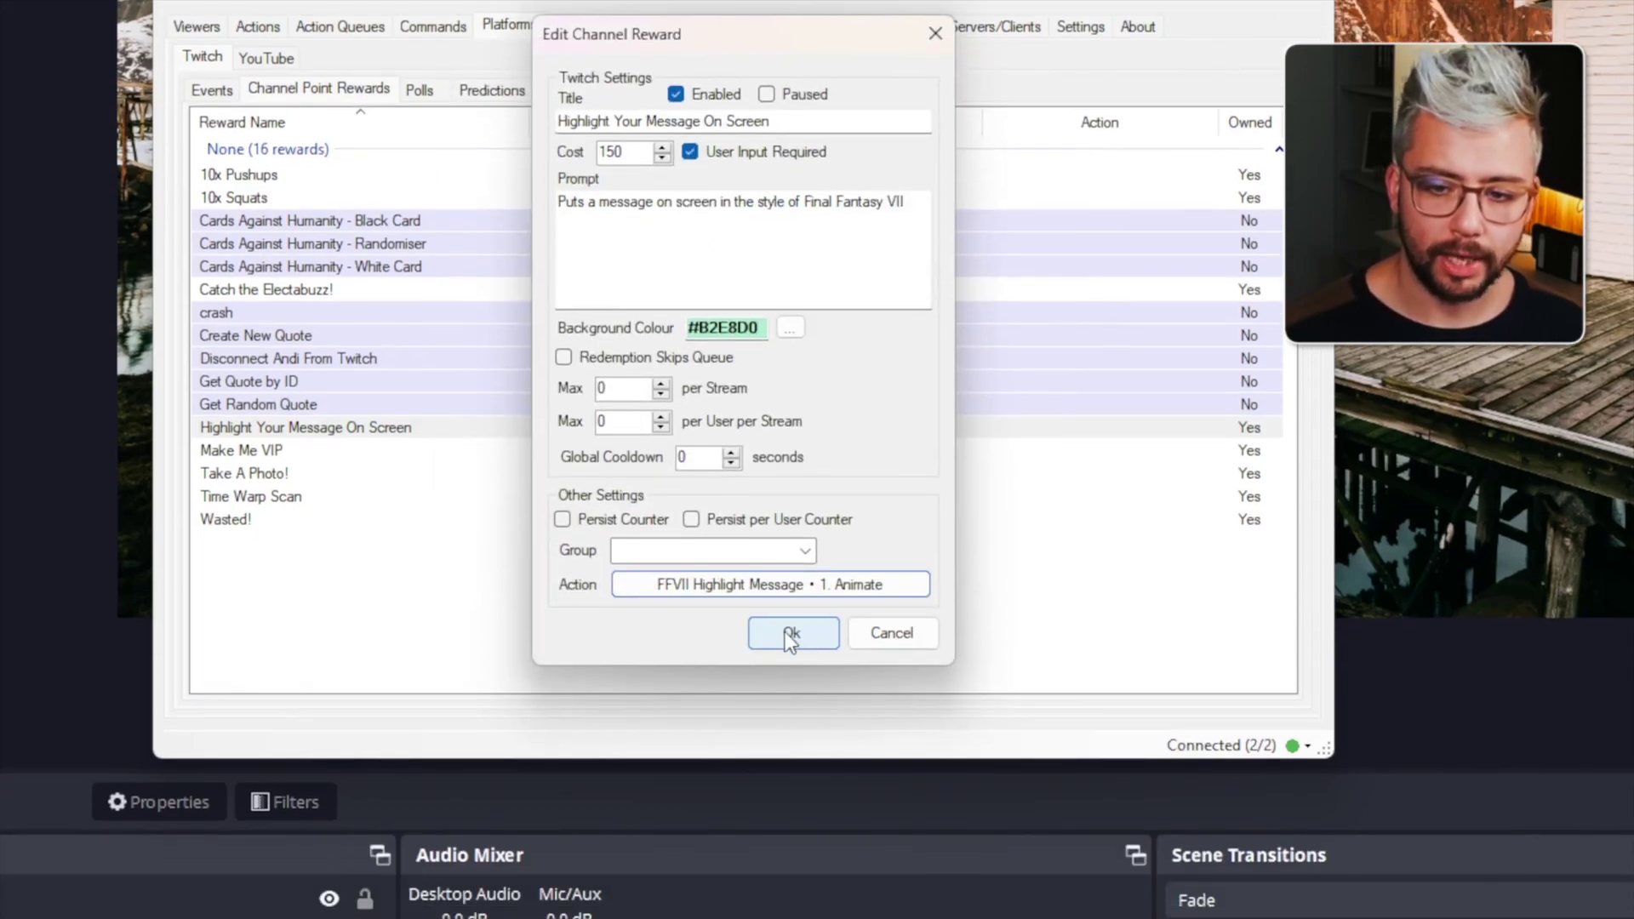
click(786, 629)
Back in OBS chat, redeem Highlight Your Message On Screen with a test message so the FFVII box appears.
click(1403, 469)
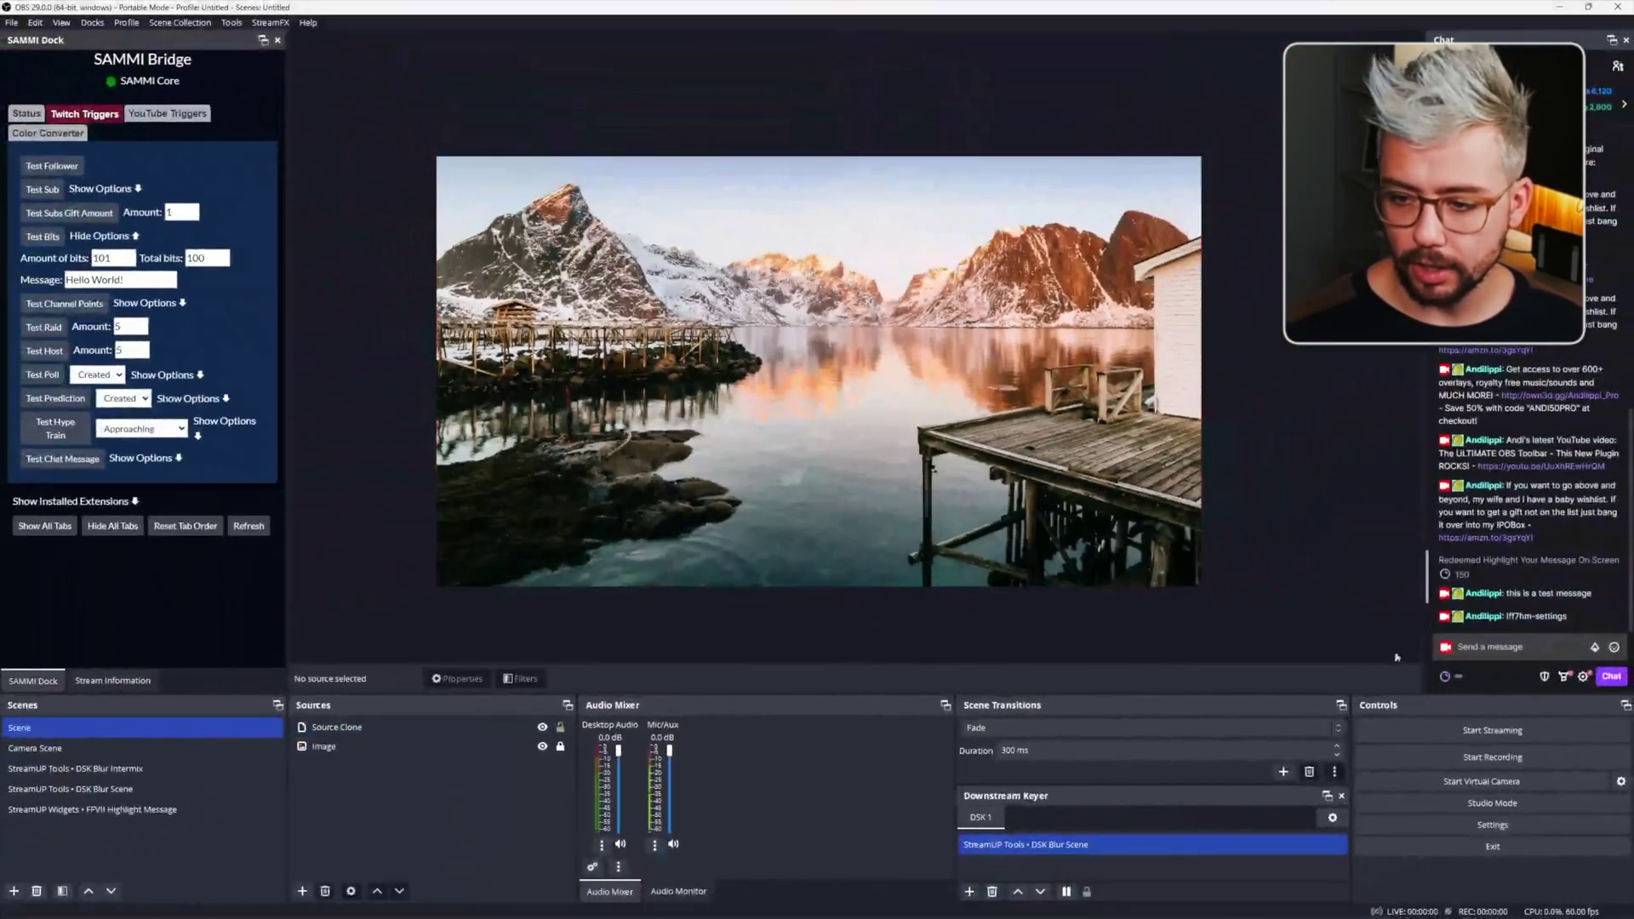
click(1443, 675)
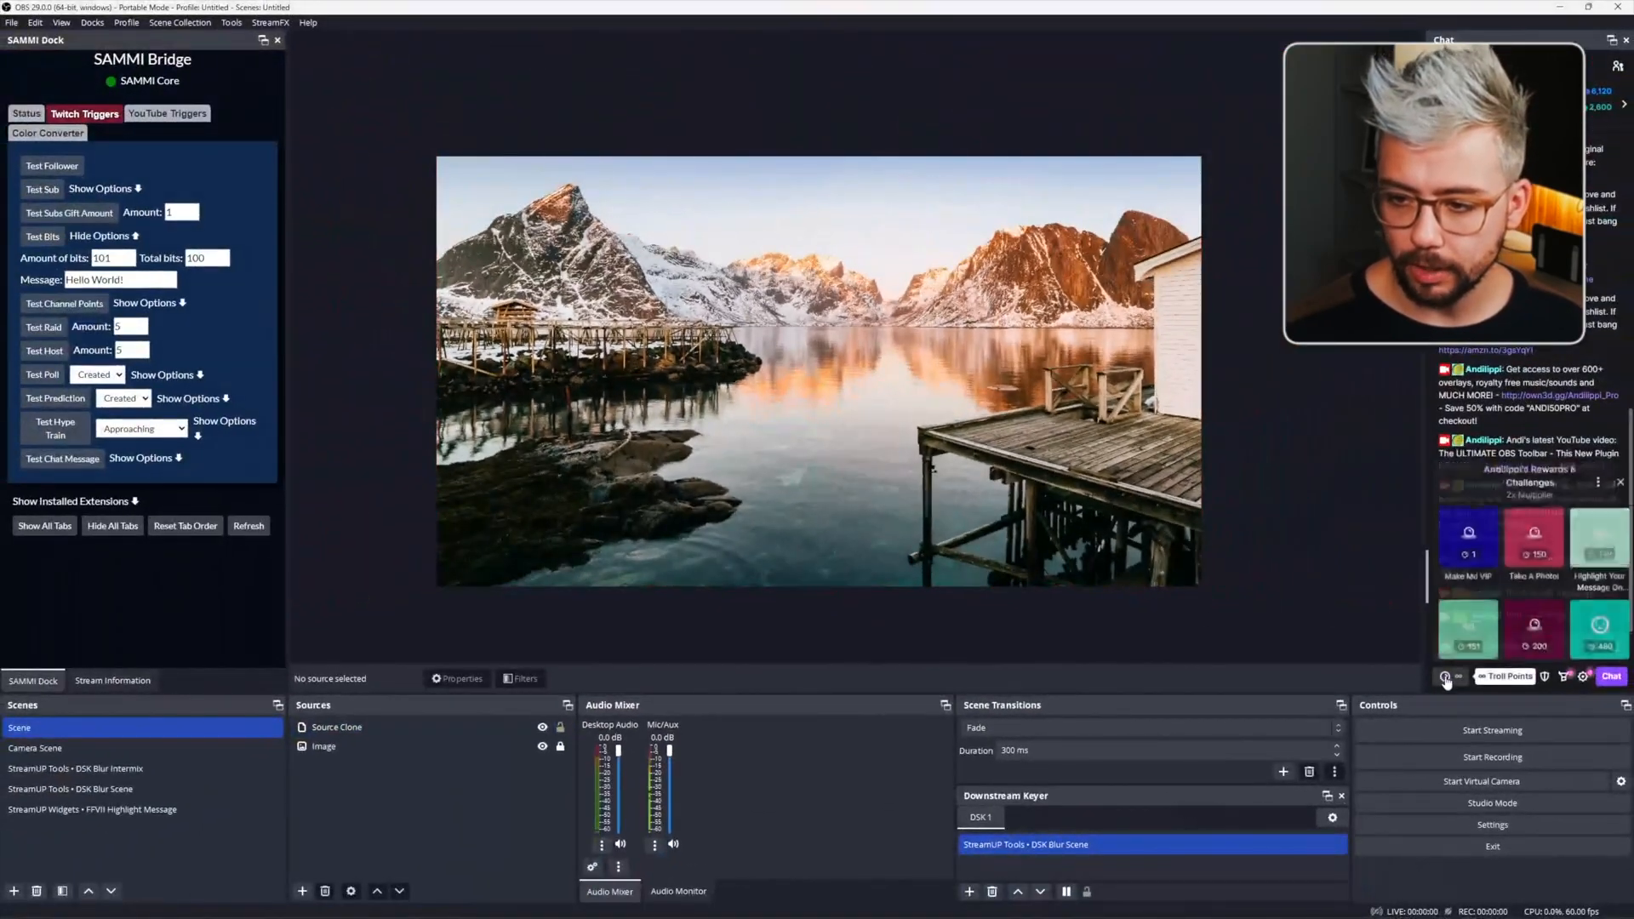
click(1600, 550)
text(hello there this a cheeky messa)
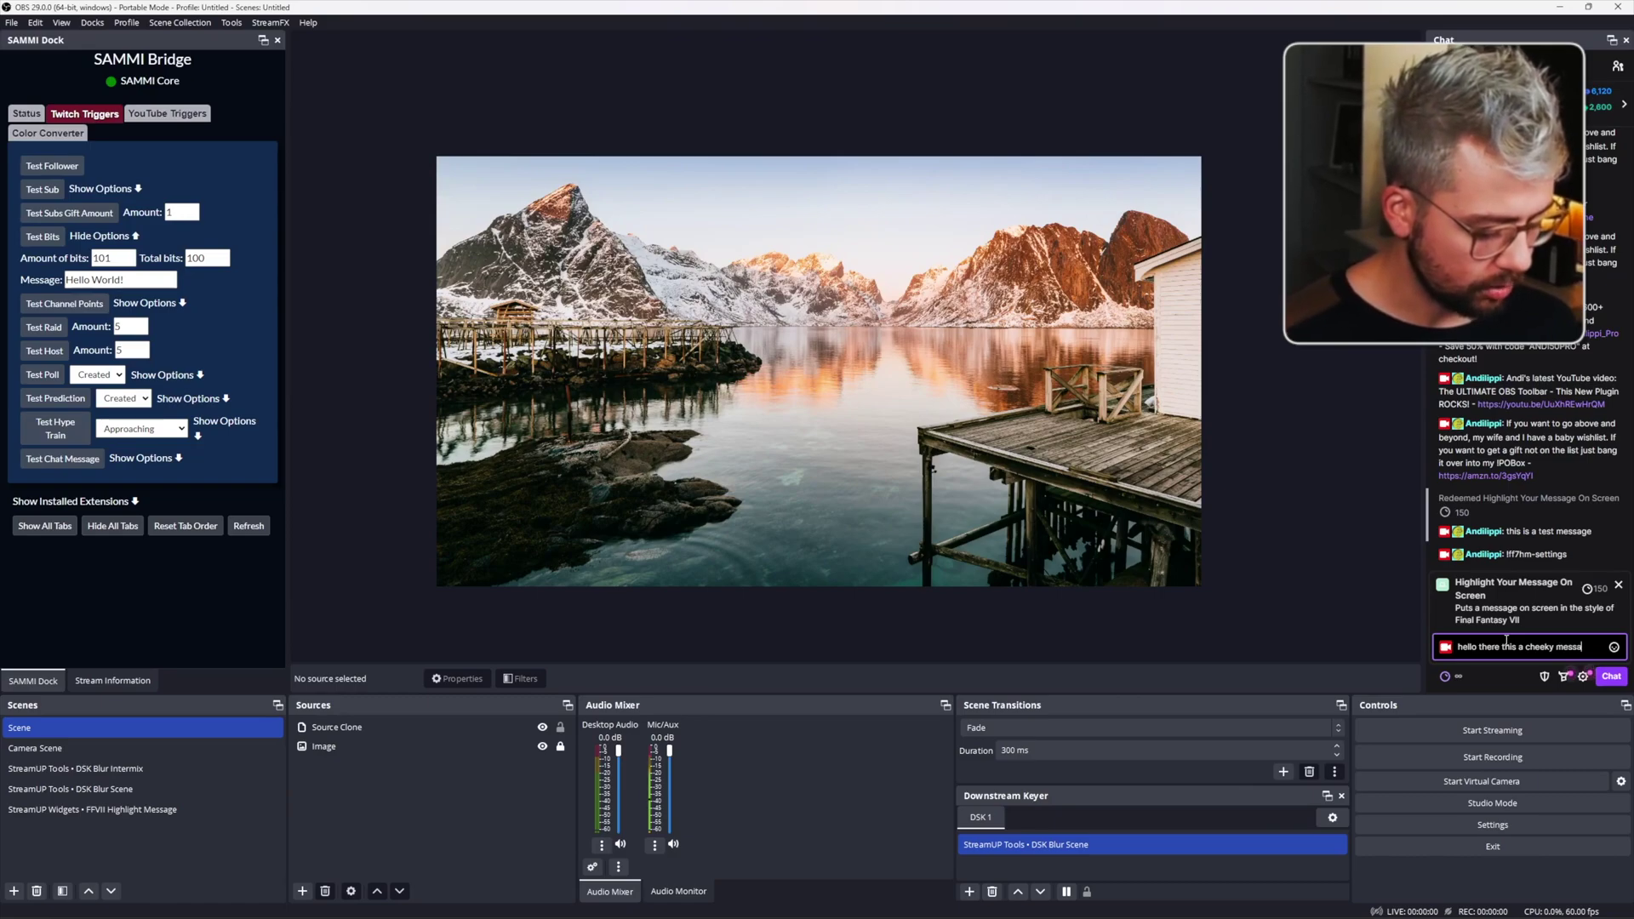
text(ge to test this!)
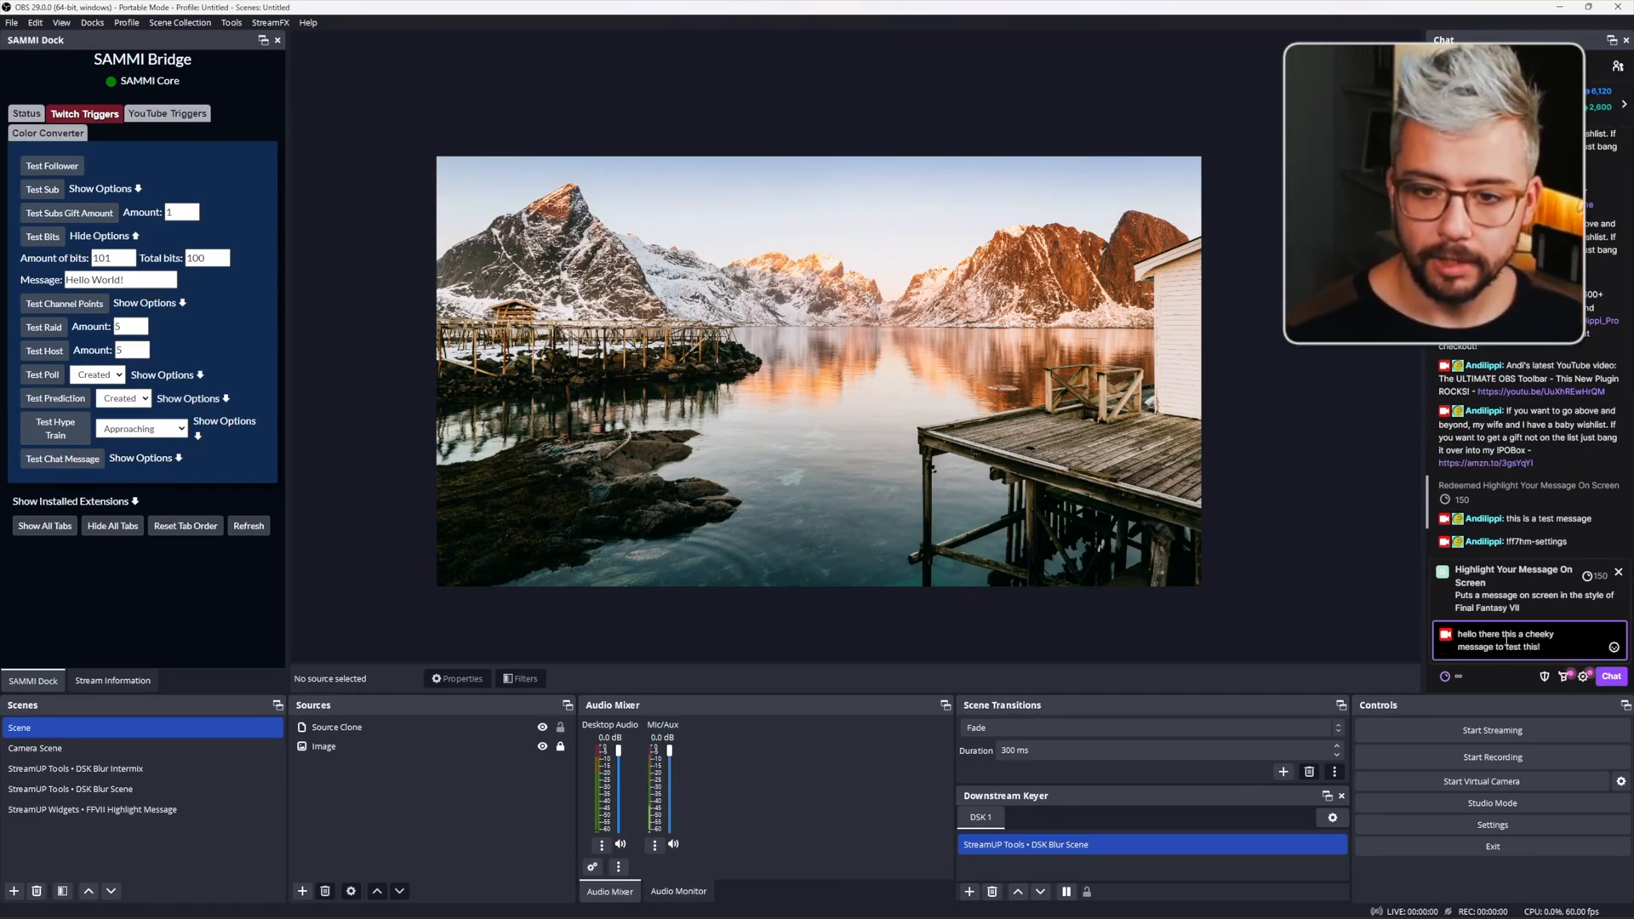
key(Return)
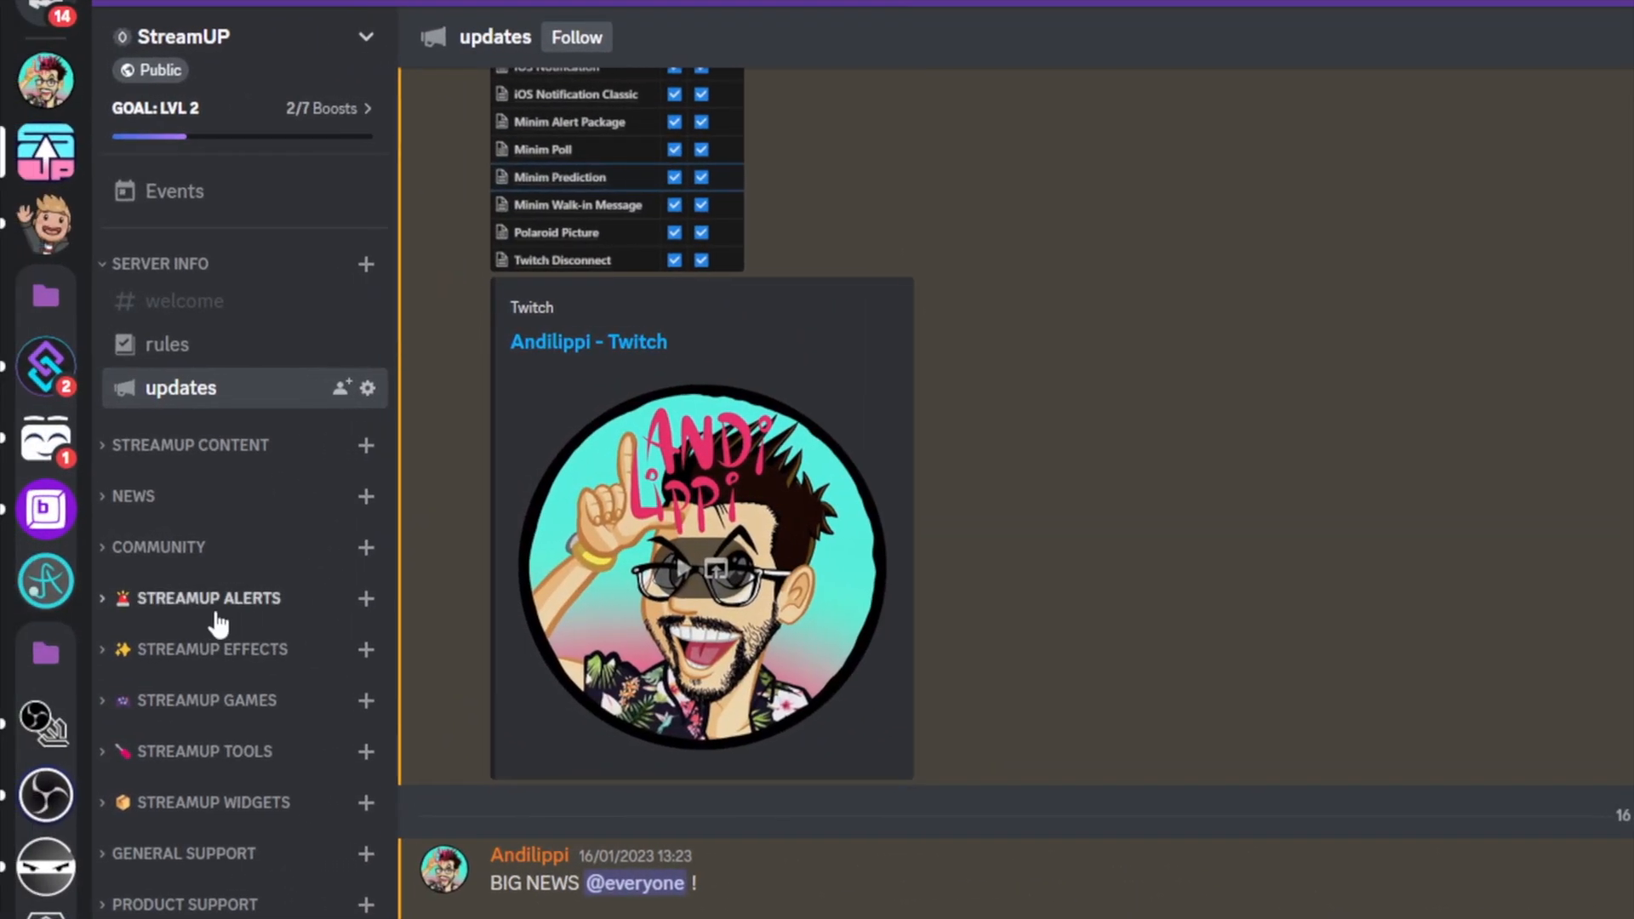
Expand STREAMUP ALERTS and open the final-fantasy-vii-alerts forum channel.
click(187, 614)
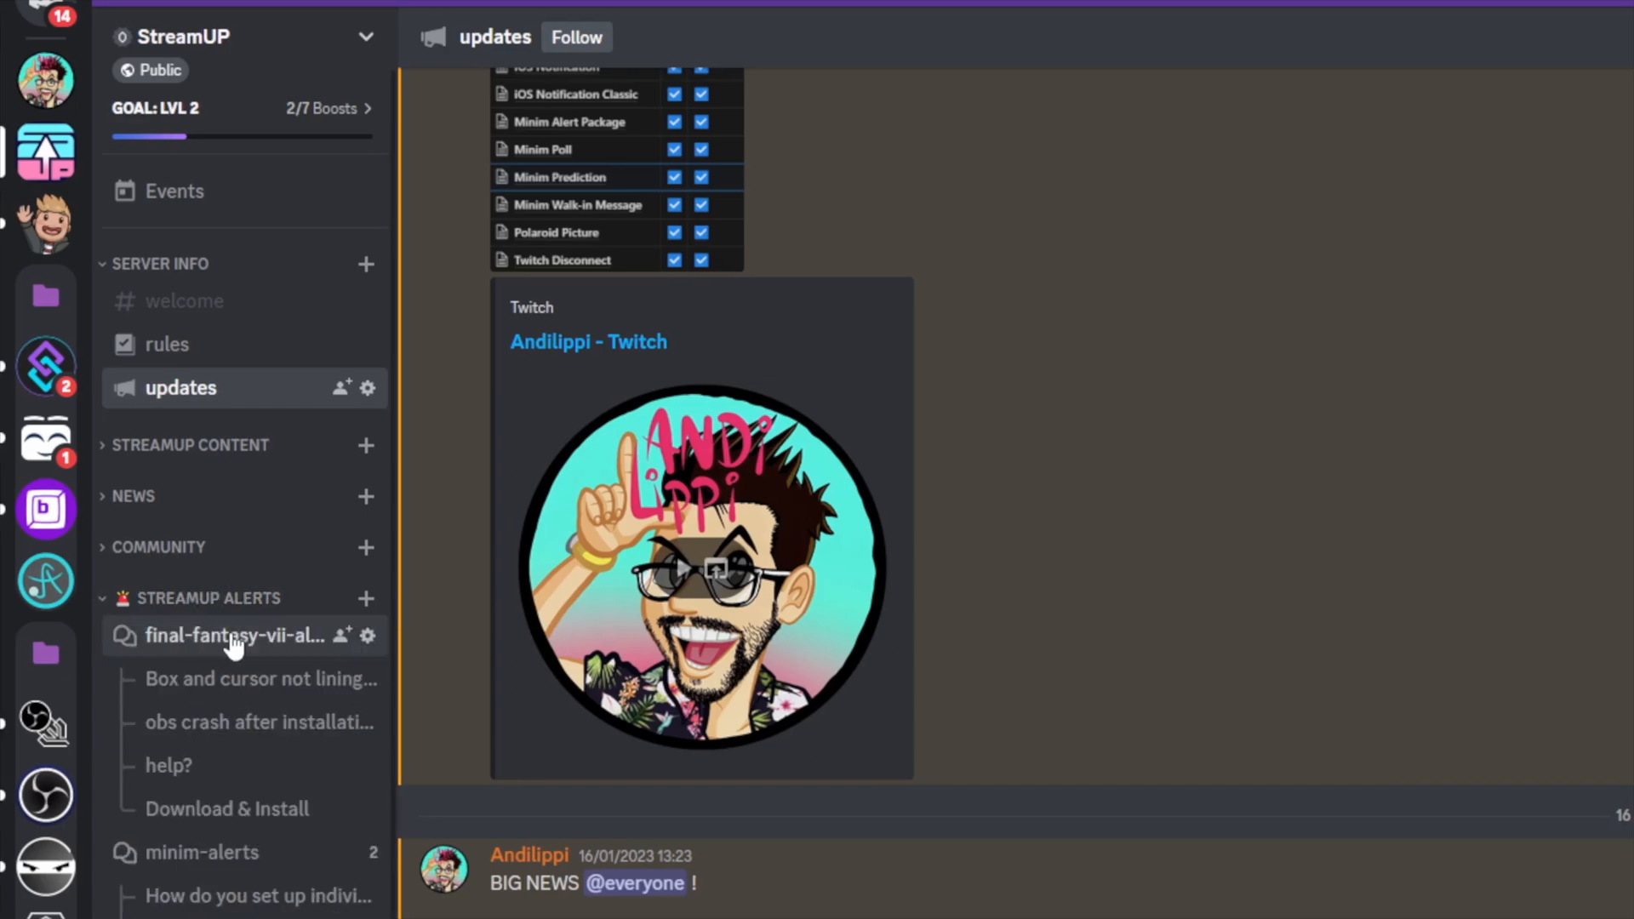
click(232, 642)
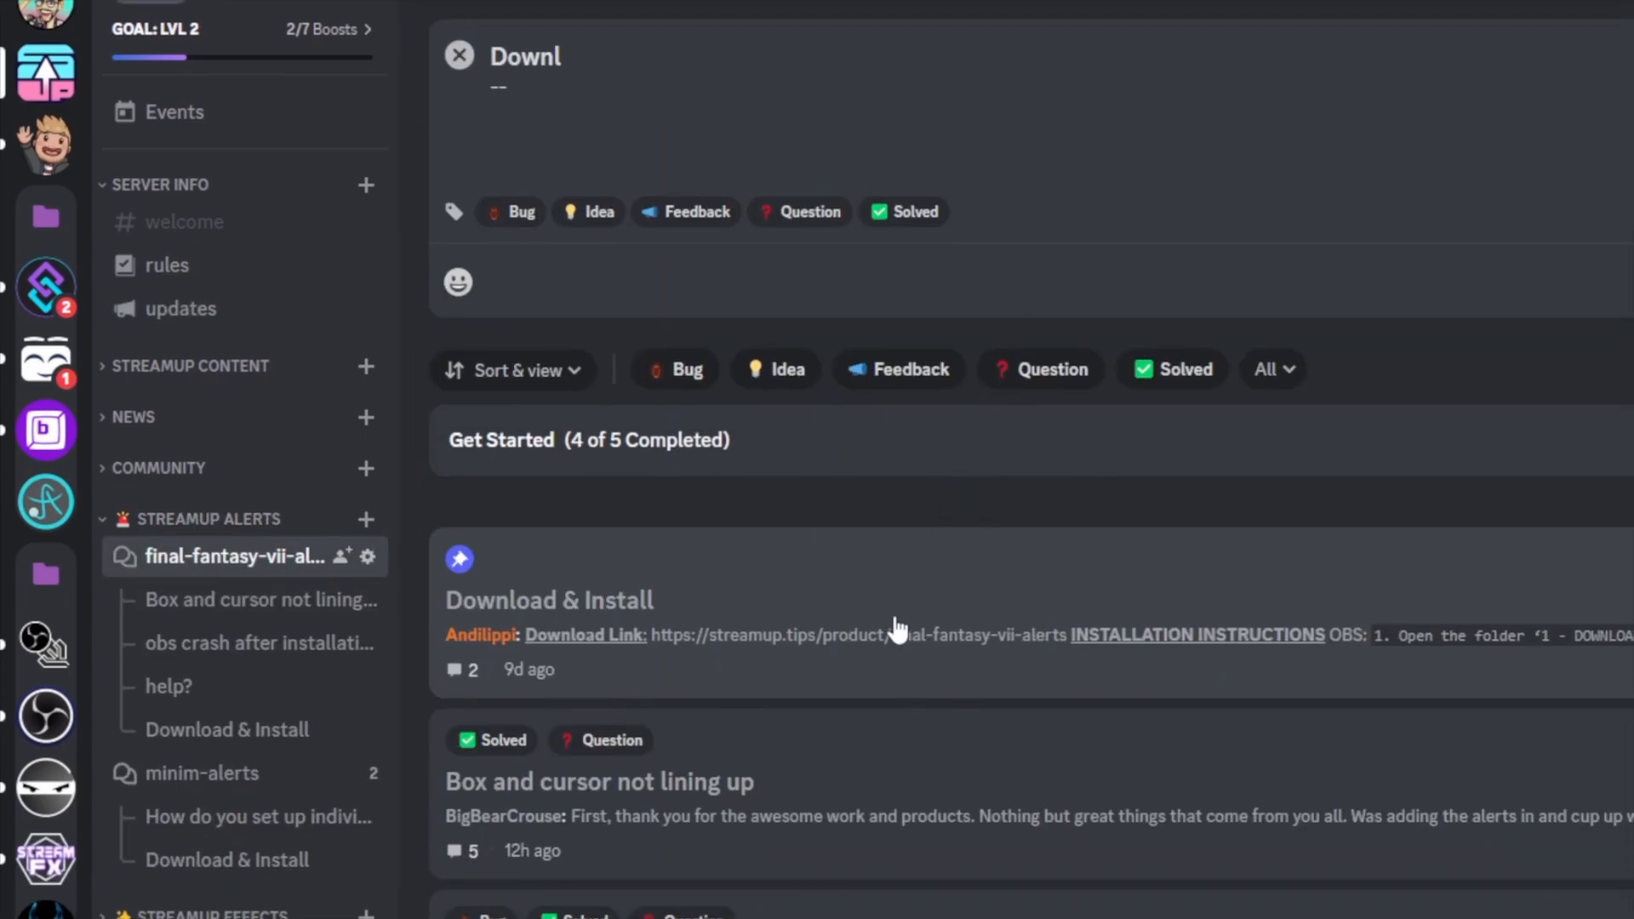